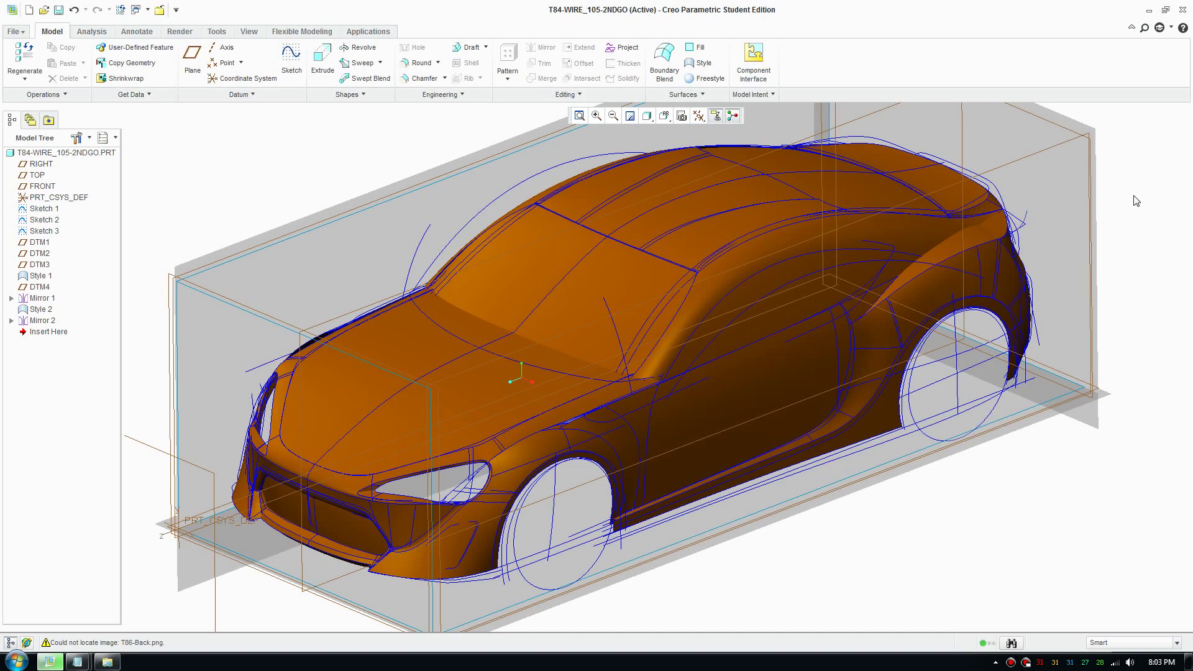
Examine the car body's front, roof and side from several angles, and narrow the model tree.
scroll(1137, 201, "up", 2)
scroll(1137, 201, "down", 2)
middle_click_drag(1008, 385, 977, 423, "shift")
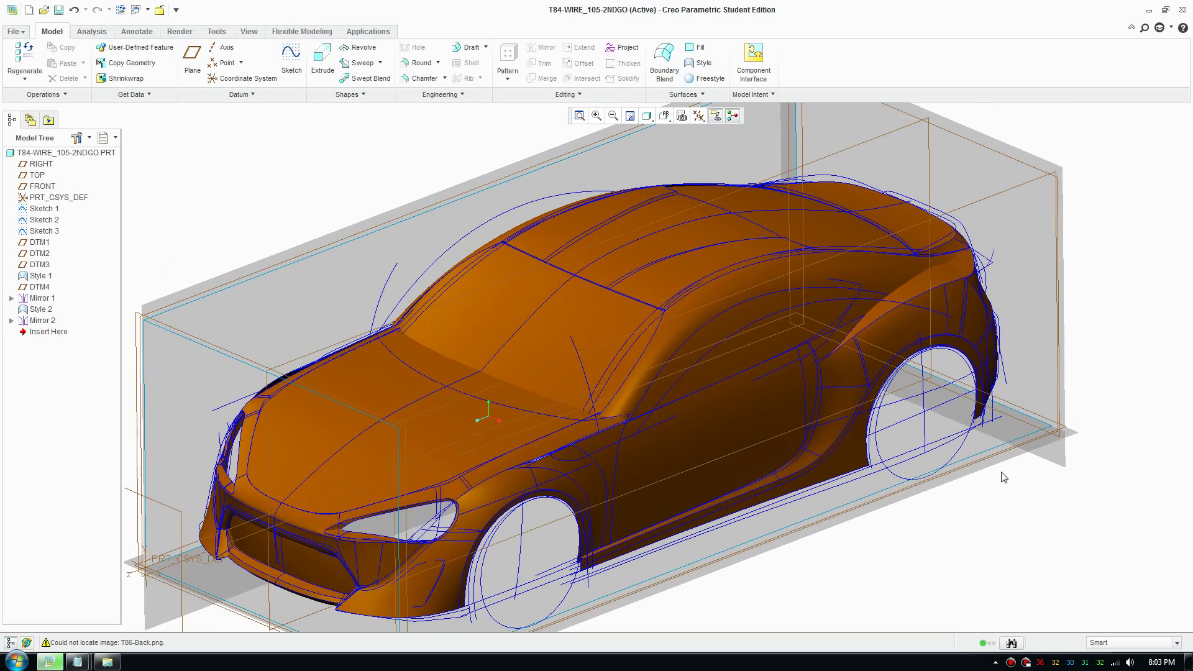
mouse_move(1005, 466)
middle_mouse_down()
mouse_move(971, 471)
mouse_move(1023, 488)
mouse_move(993, 519)
middle_mouse_up()
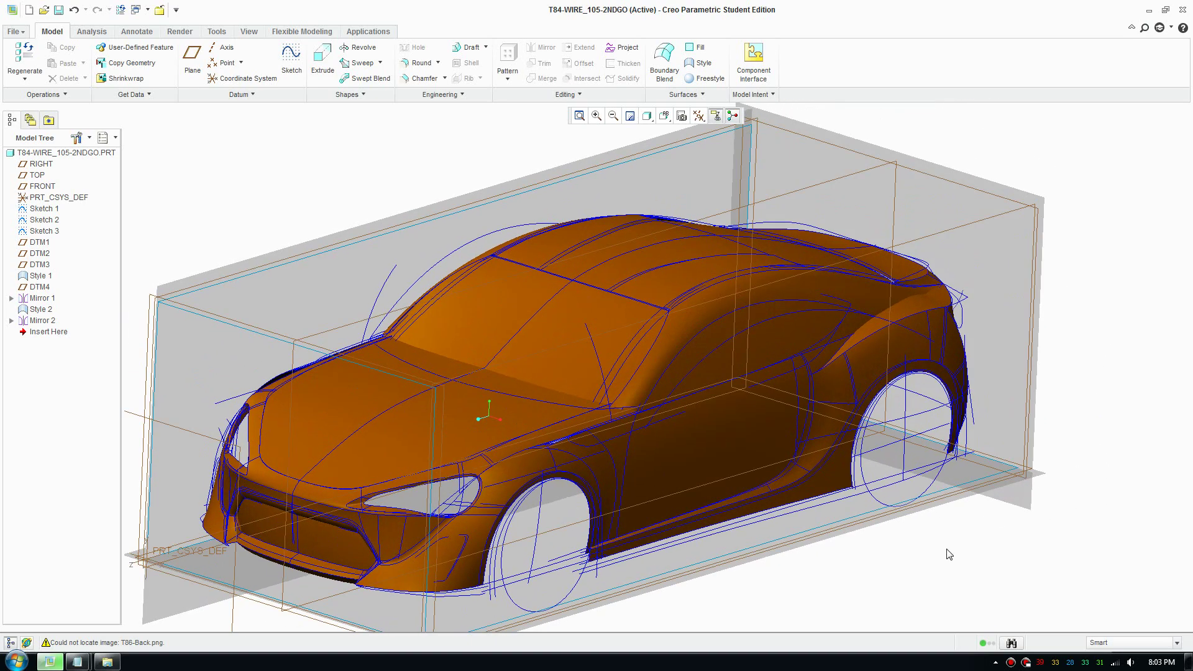
mouse_move(791, 496)
middle_mouse_down()
mouse_move(799, 453)
mouse_move(775, 445)
mouse_move(804, 495)
mouse_move(781, 353)
middle_mouse_up()
scroll(745, 264, "down", 2)
scroll(732, 278, "up", 2)
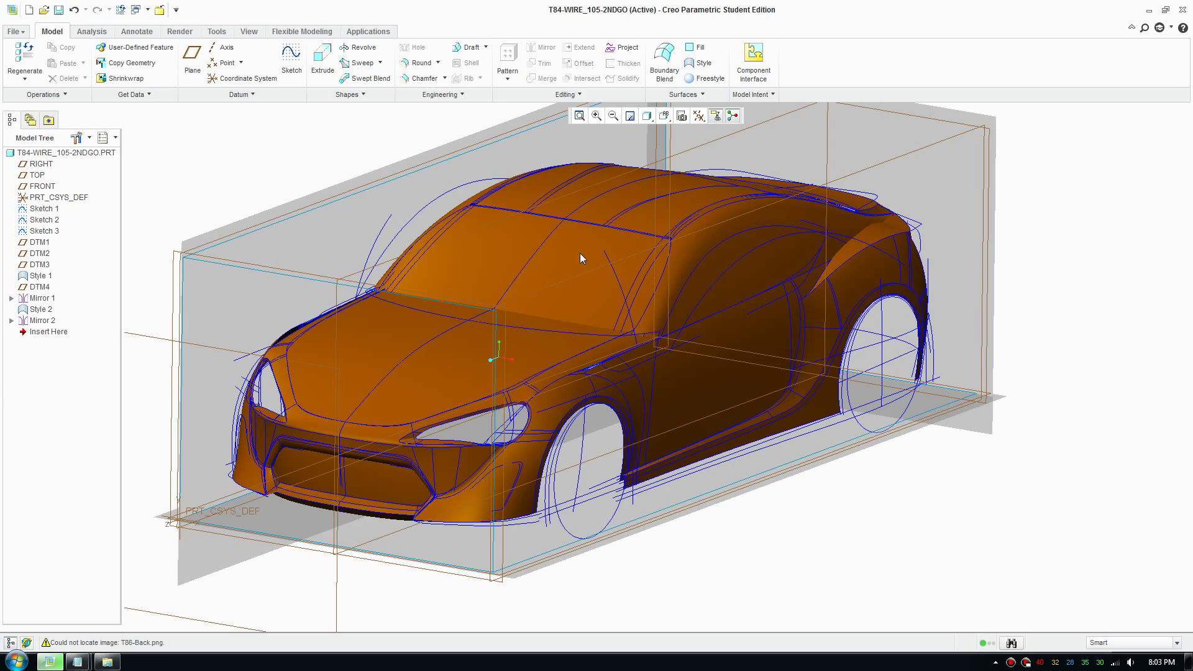
middle_click_drag(580, 255, 618, 260)
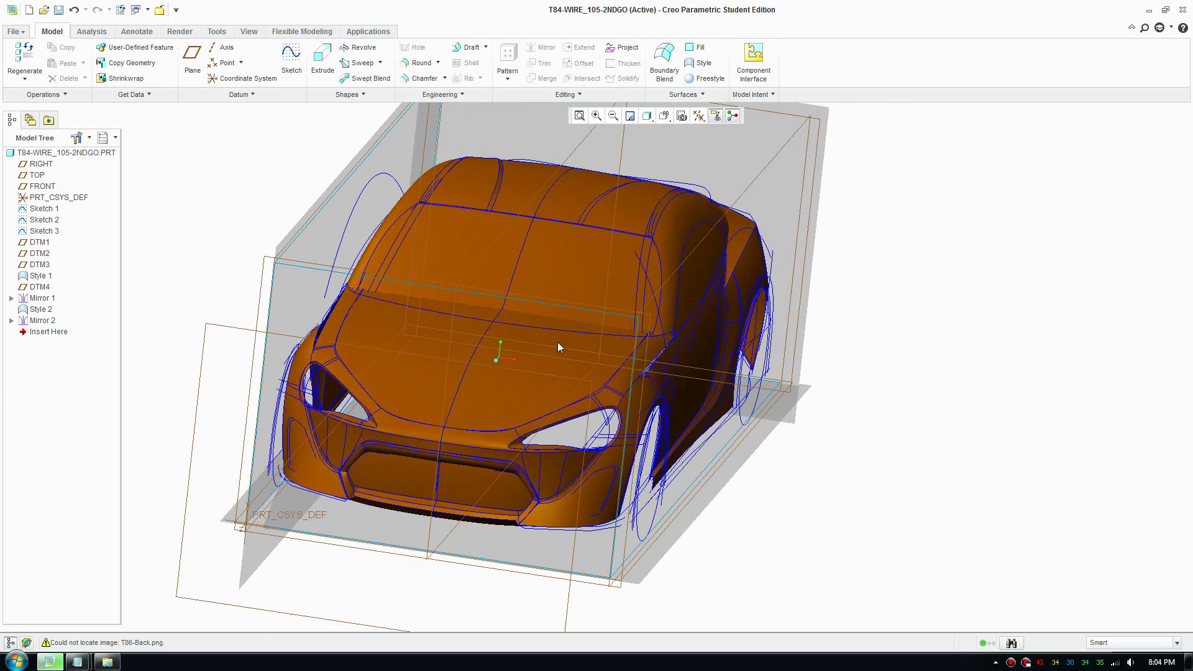
middle_click_drag(553, 368, 555, 333)
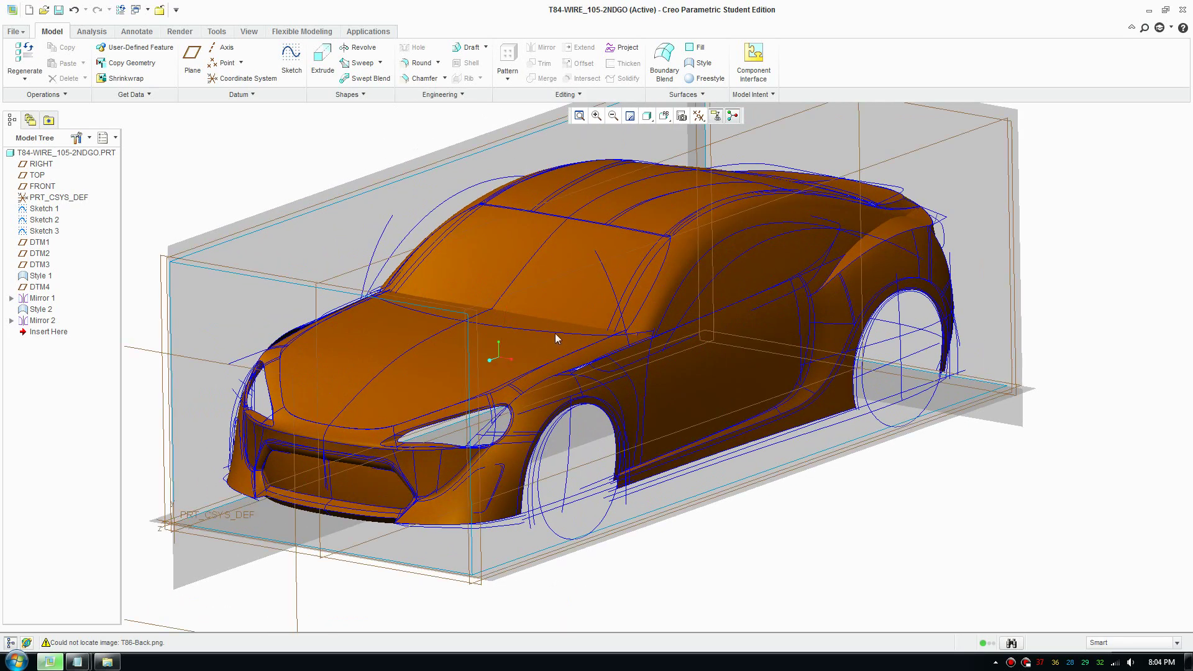
scroll(555, 333, "up", 3)
scroll(558, 327, "down", 5)
mouse_move(571, 286)
middle_mouse_down()
mouse_move(607, 326)
mouse_move(649, 333)
middle_mouse_up()
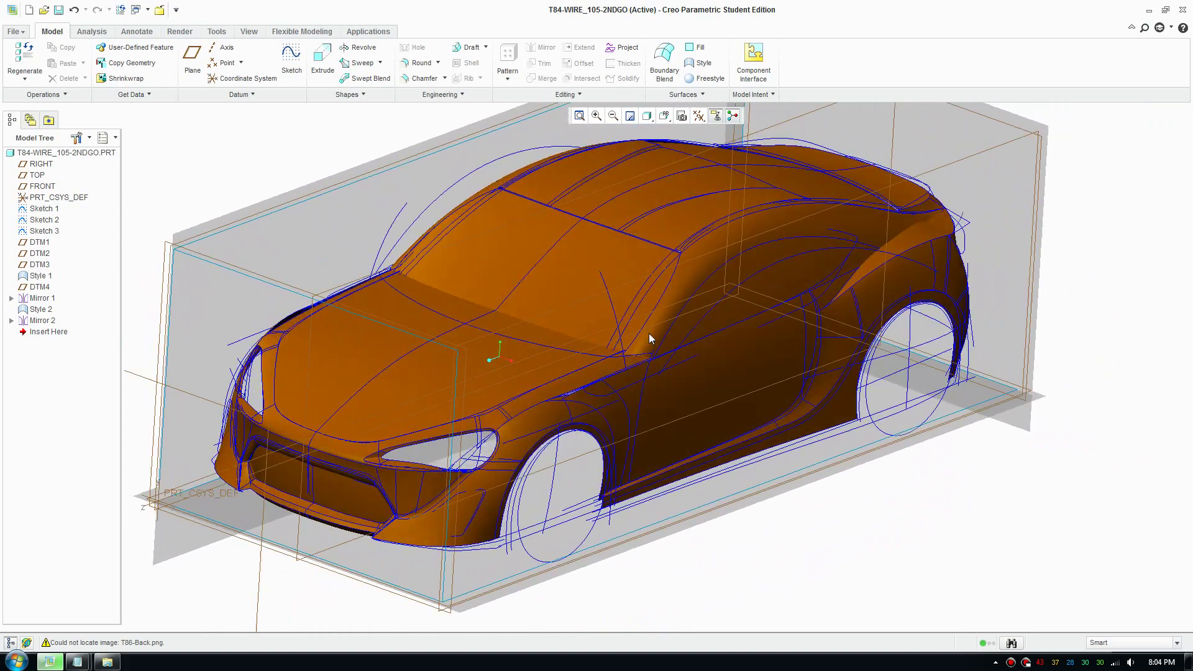
scroll(636, 266, "up", 3)
mouse_move(676, 412)
middle_mouse_down()
mouse_move(652, 400)
mouse_move(666, 395)
middle_mouse_up()
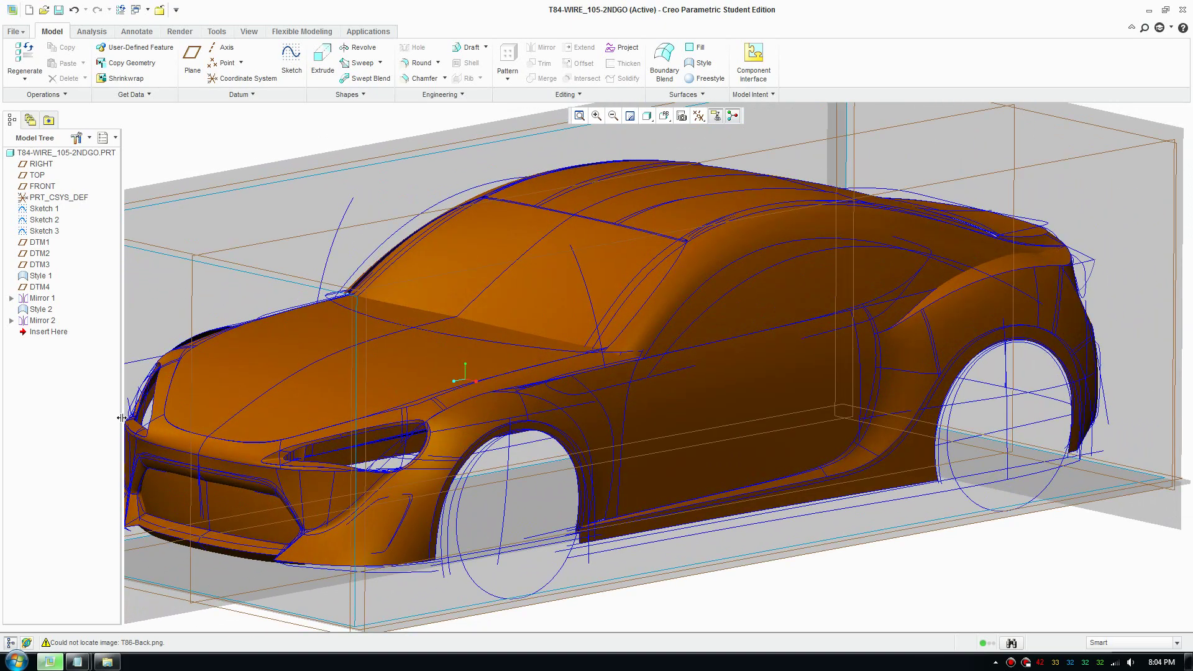
left_click_drag(121, 417, 88, 424)
mouse_move(593, 411)
middle_mouse_down()
mouse_move(714, 402)
mouse_move(674, 404)
middle_mouse_up()
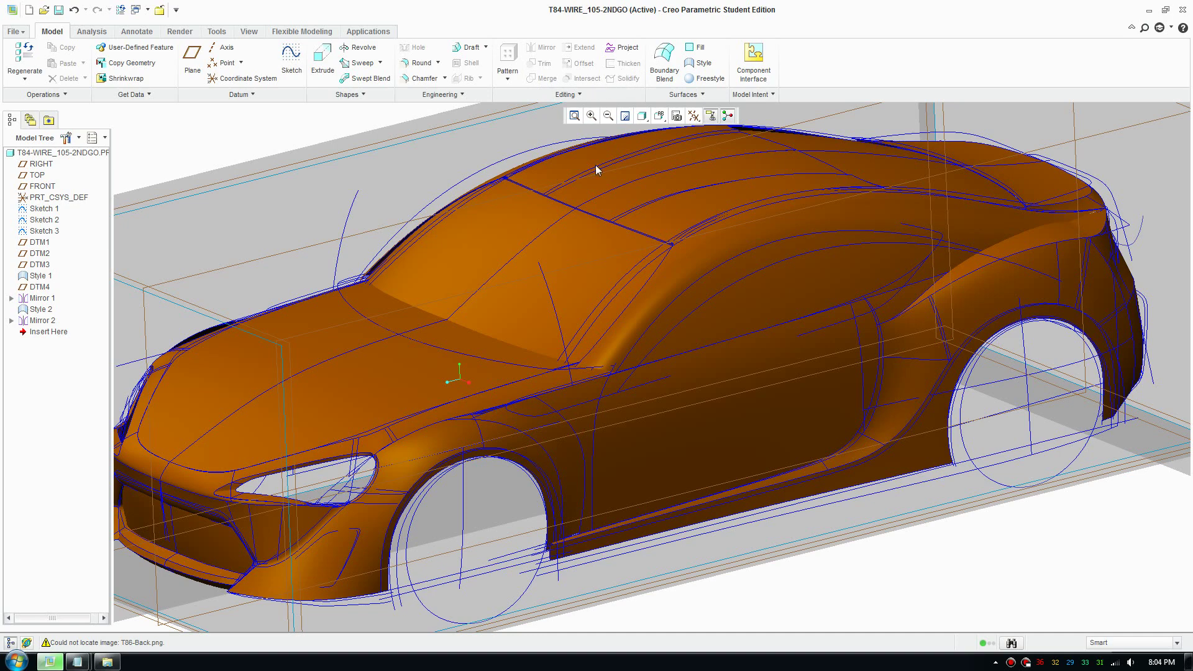
Select the quilt covering the near half of the hood and the front fender, and view it from different angles.
scroll(481, 346, "up", 2)
left_click(409, 356)
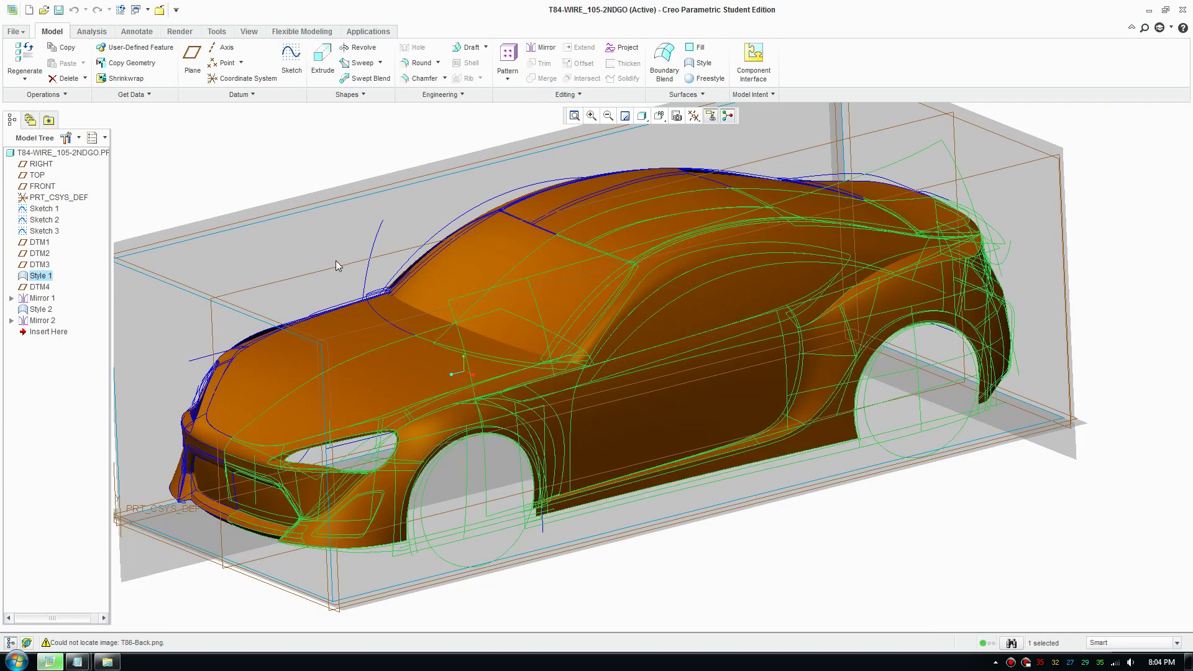
middle_click_drag(336, 260, 370, 258)
scroll(445, 297, "up", 2)
left_click(520, 397)
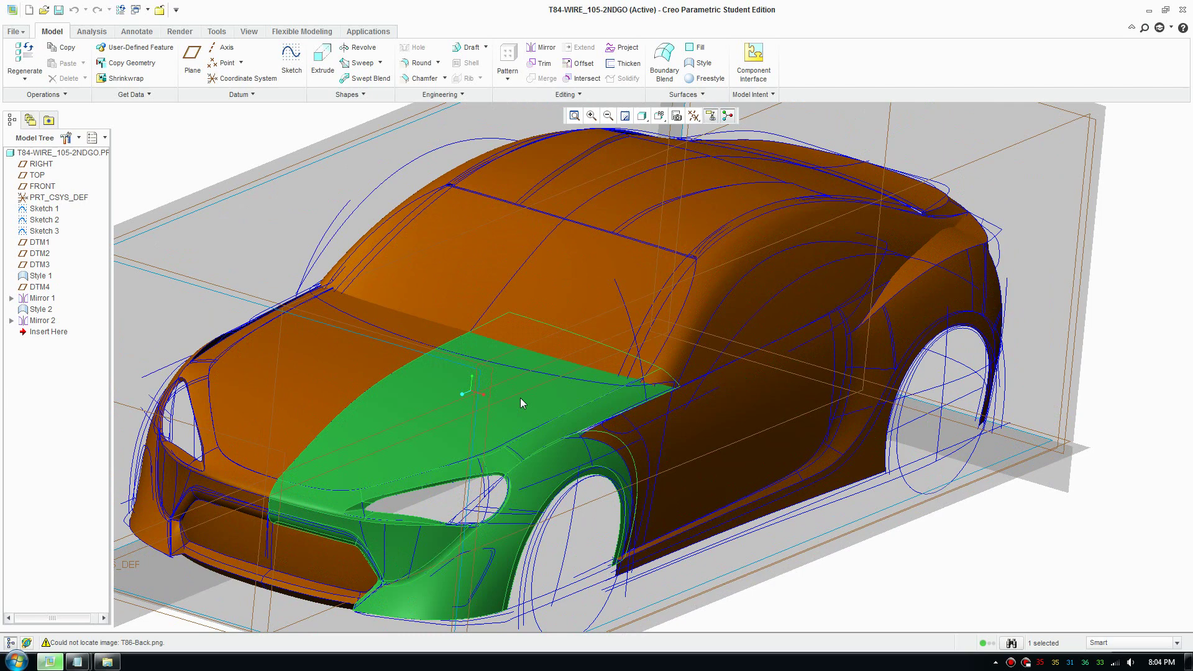
middle_click_drag(695, 376, 540, 296)
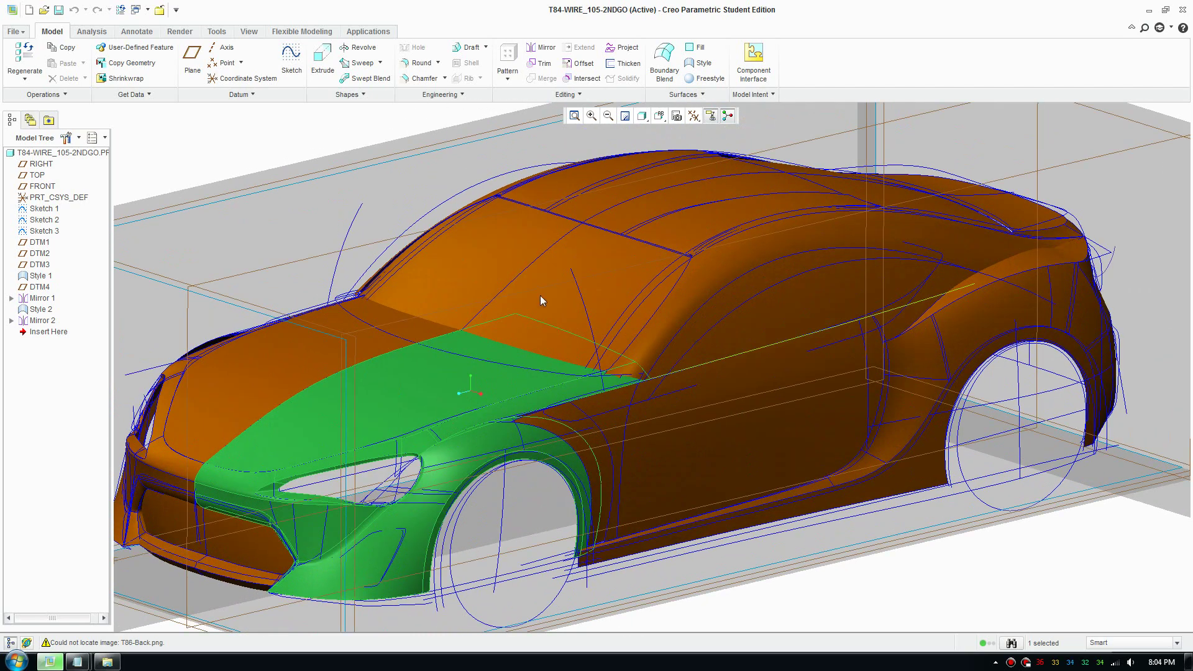
Clear the selection, reselect the hood and front fender quilt, and inspect its extent around the headlight and wheel arch.
left_click(336, 186)
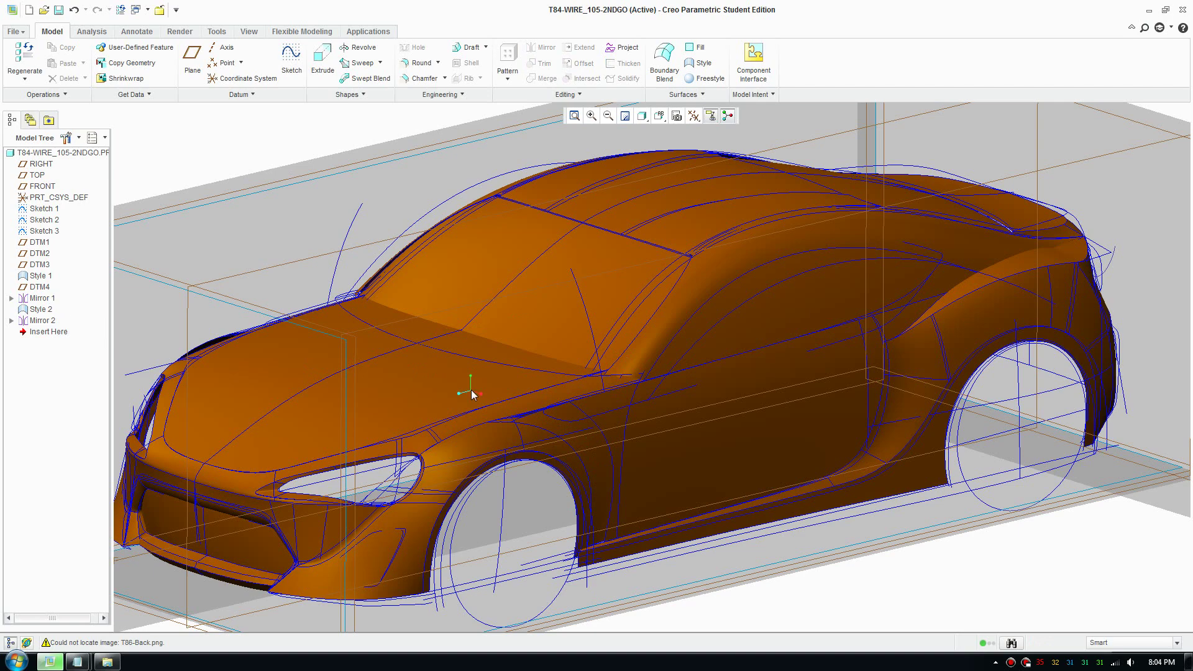
left_click(448, 397)
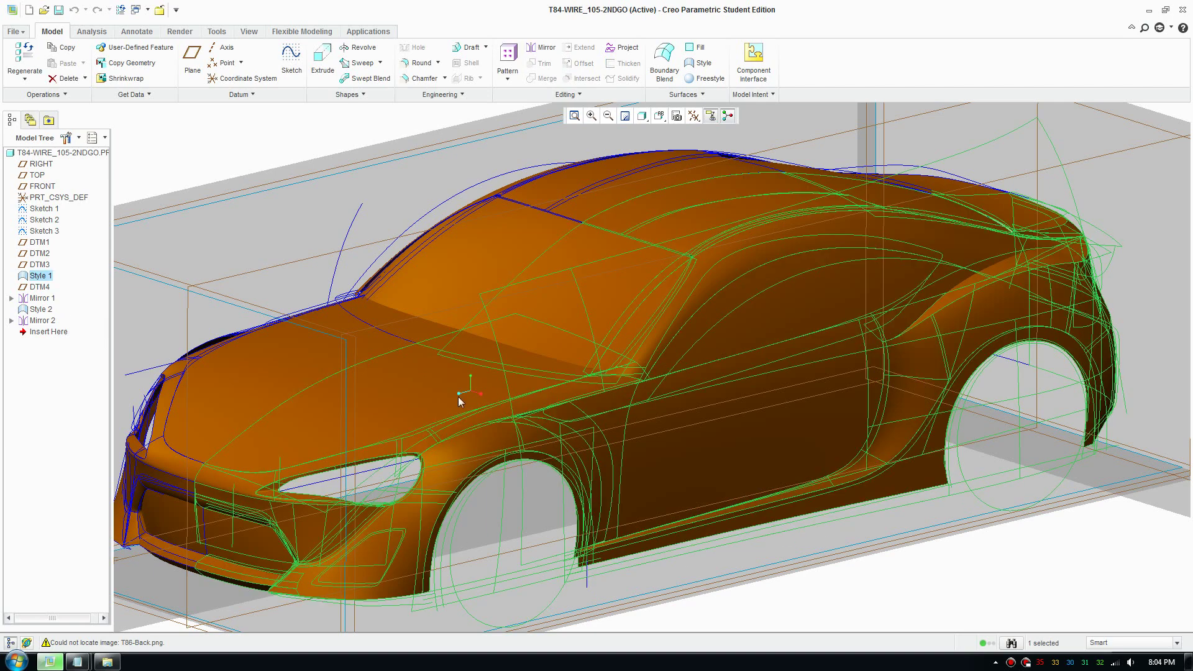
left_click(415, 405)
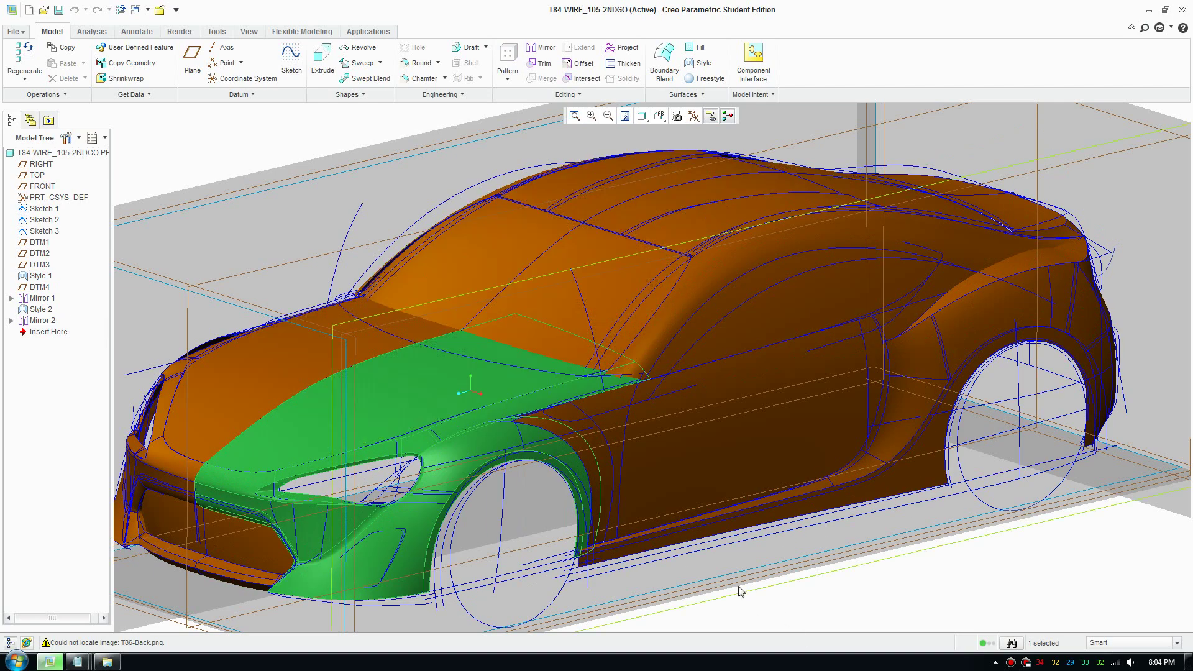
middle_click_drag(741, 592, 714, 587)
scroll(649, 581, "down", 3)
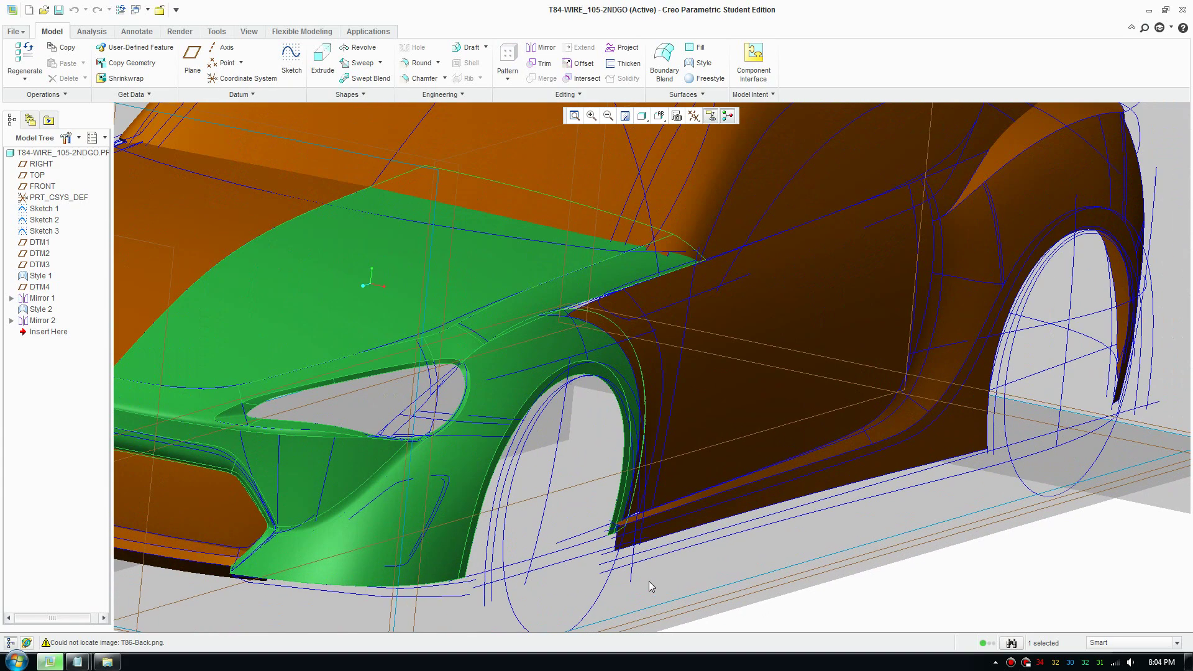
scroll(465, 315, "up", 3)
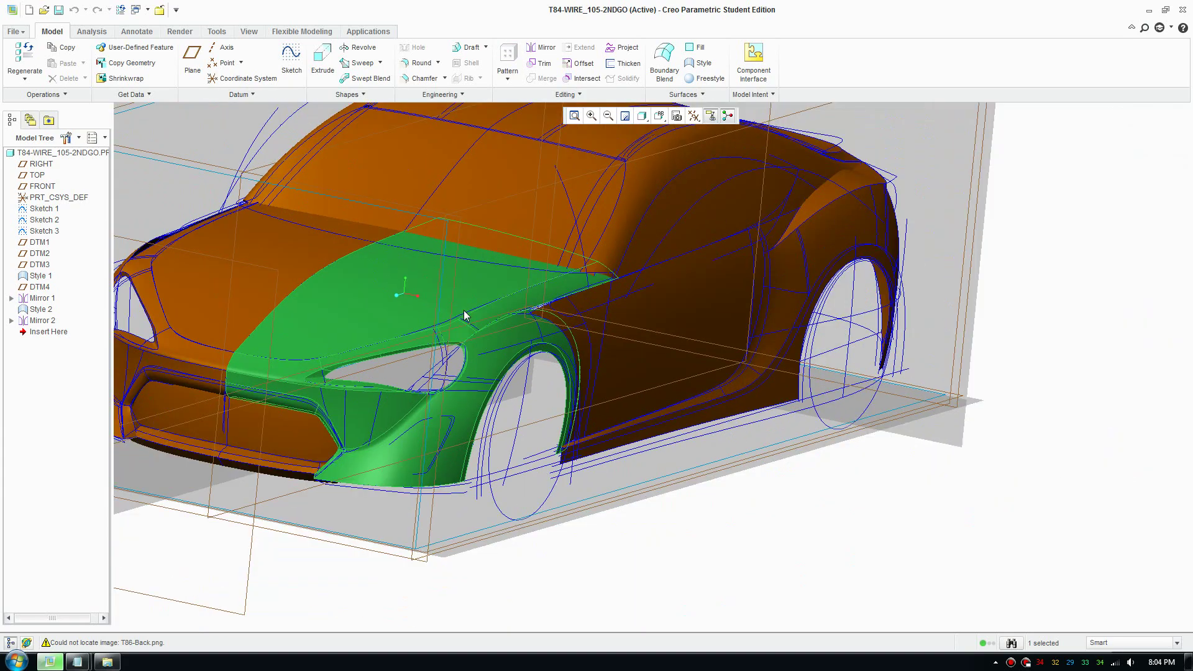
scroll(353, 357, "down", 3)
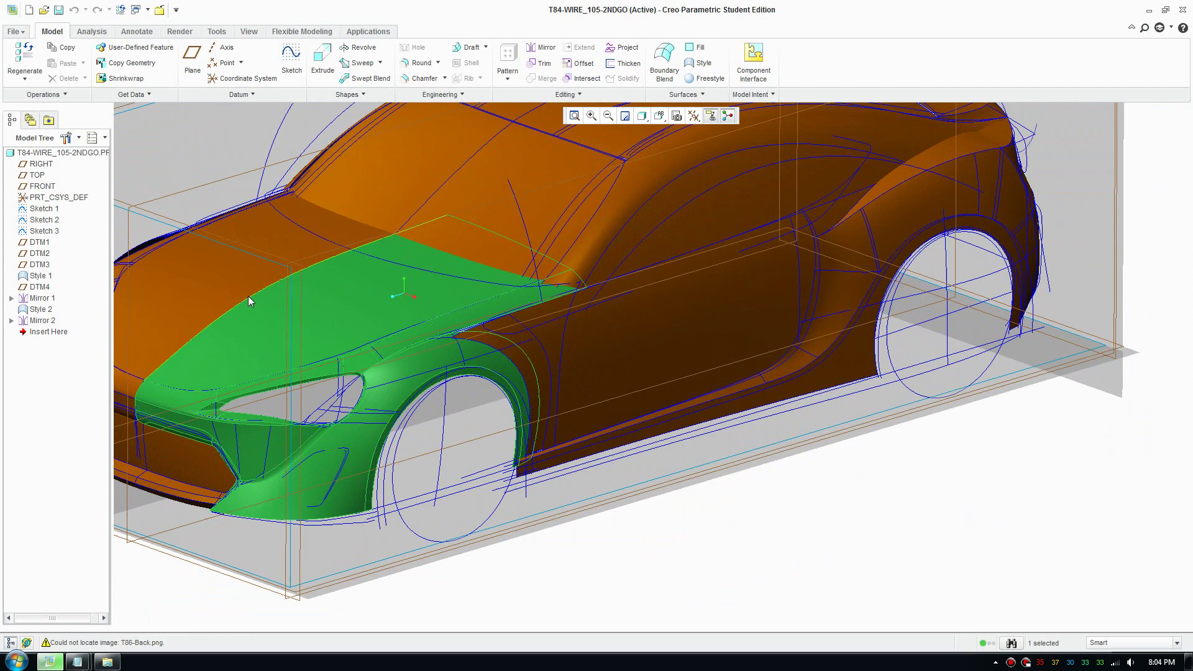
middle_click_drag(643, 361, 501, 348)
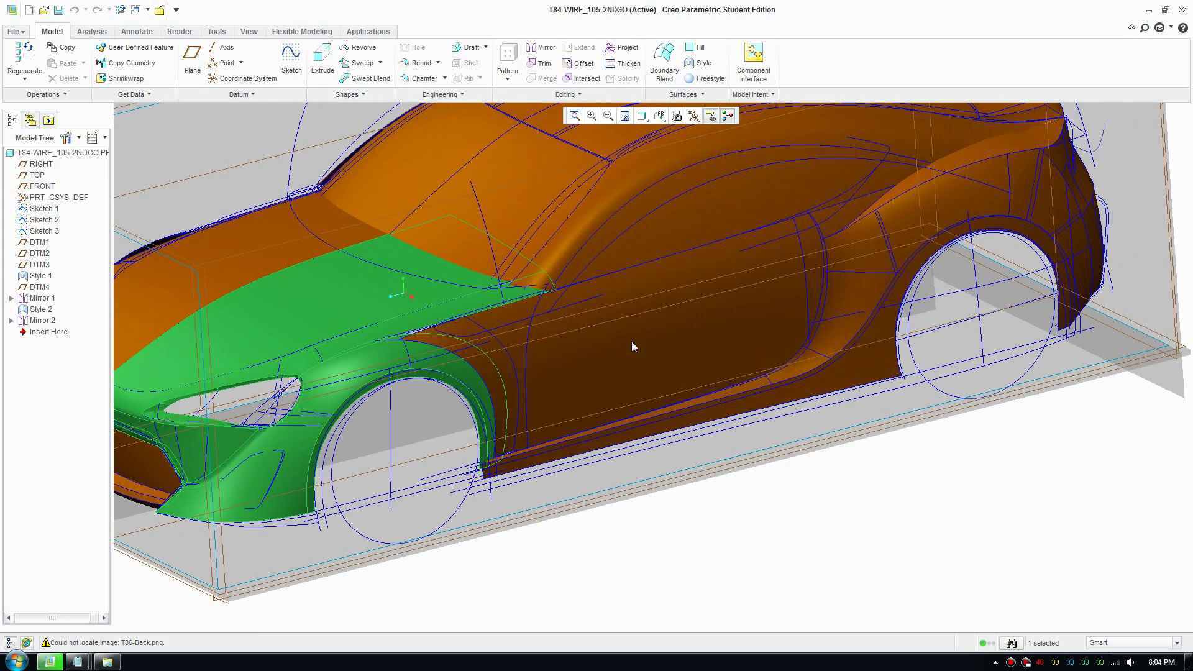
Select the door and side window quilt, and inspect its boundary with the front fender and its full extent.
left_click(502, 363)
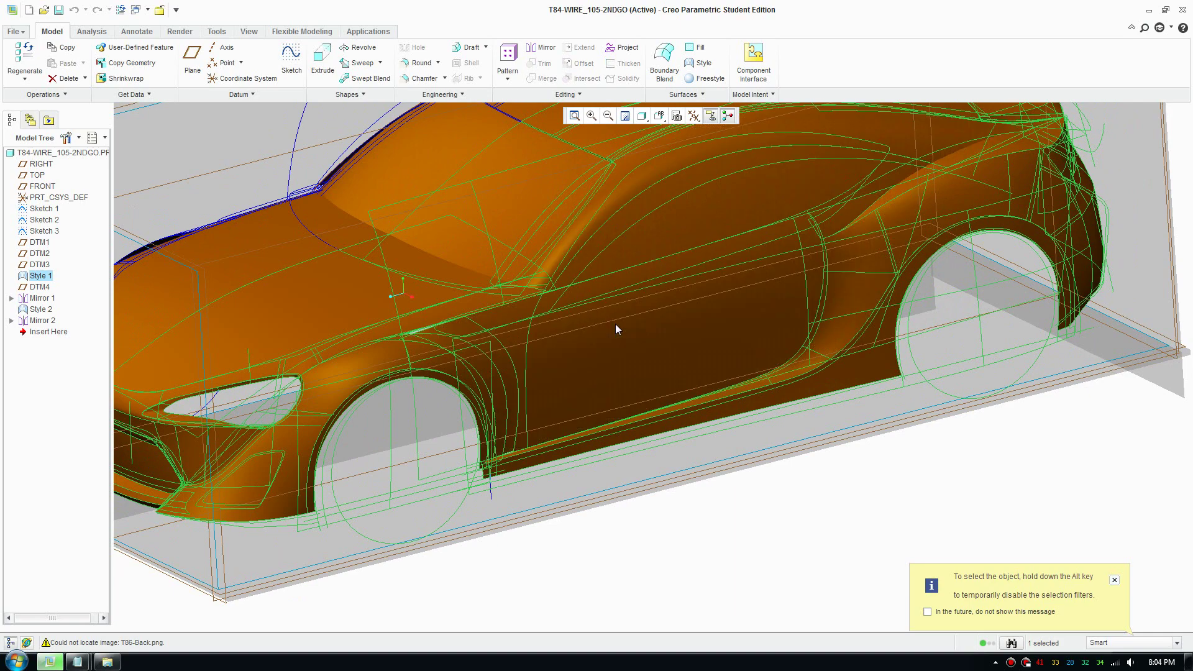
left_click(615, 335)
scroll(420, 361, "down", 3)
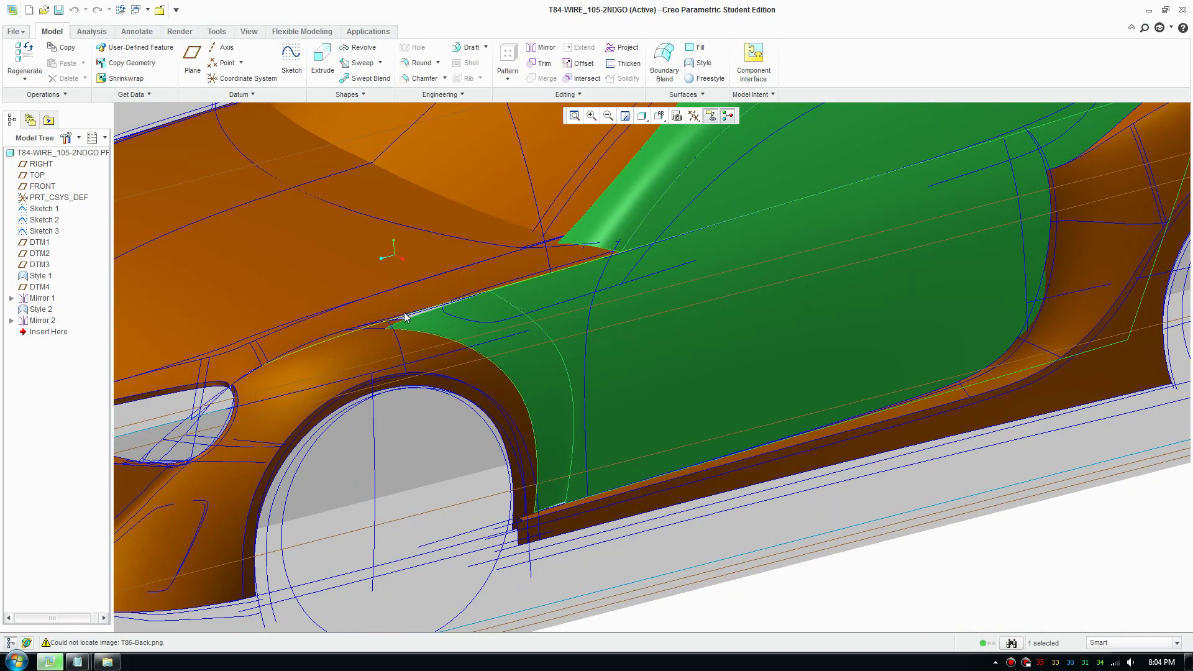
scroll(476, 326, "up", 4)
scroll(684, 299, "up", 3)
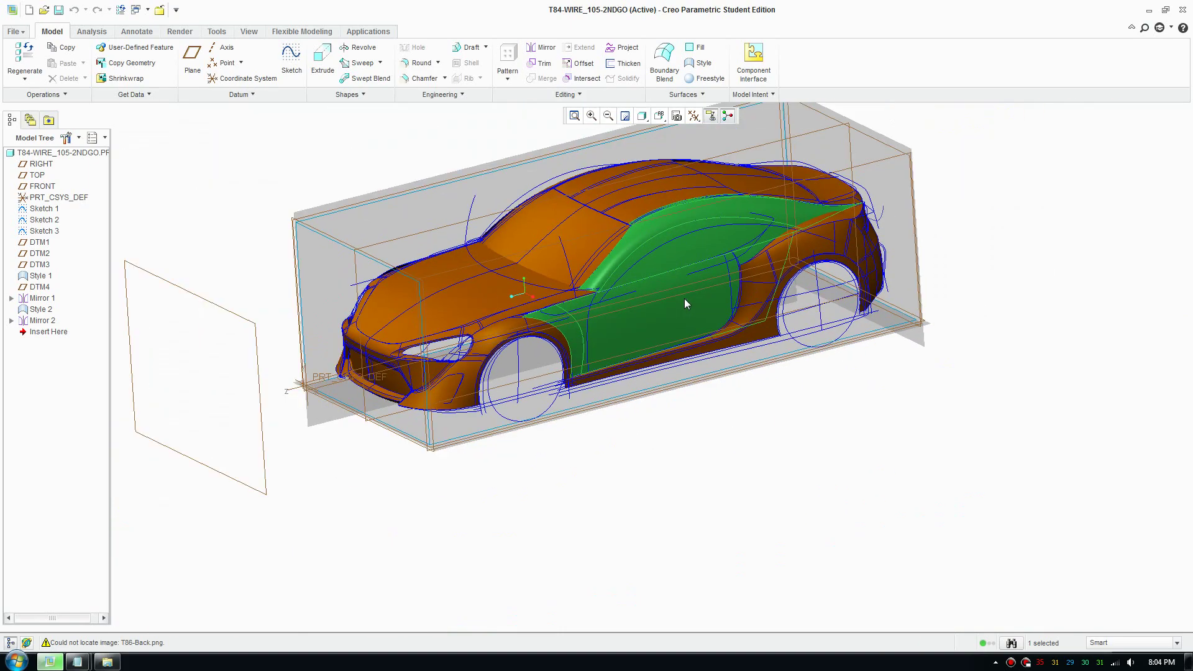
mouse_move(684, 299)
middle_mouse_down()
mouse_move(634, 288)
mouse_move(686, 307)
middle_mouse_up()
scroll(756, 305, "down", 4)
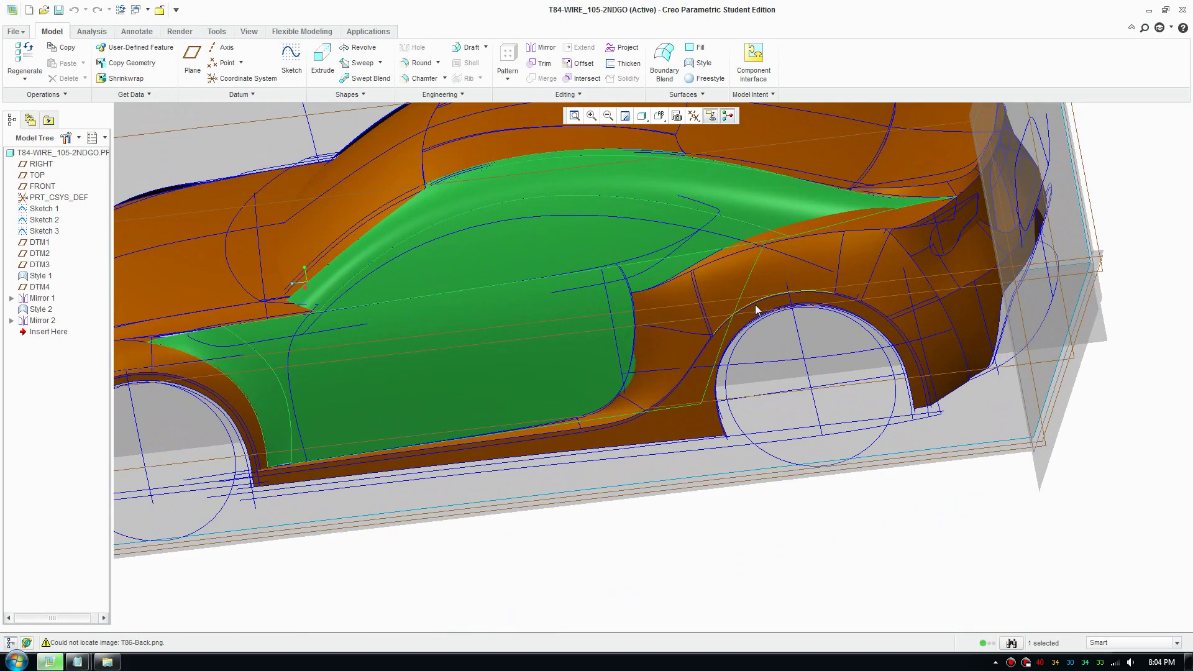
Select the rear quarter panel and side skirt quilt, and closely inspect the separate patch behind the rear wheel arch.
left_click(784, 272)
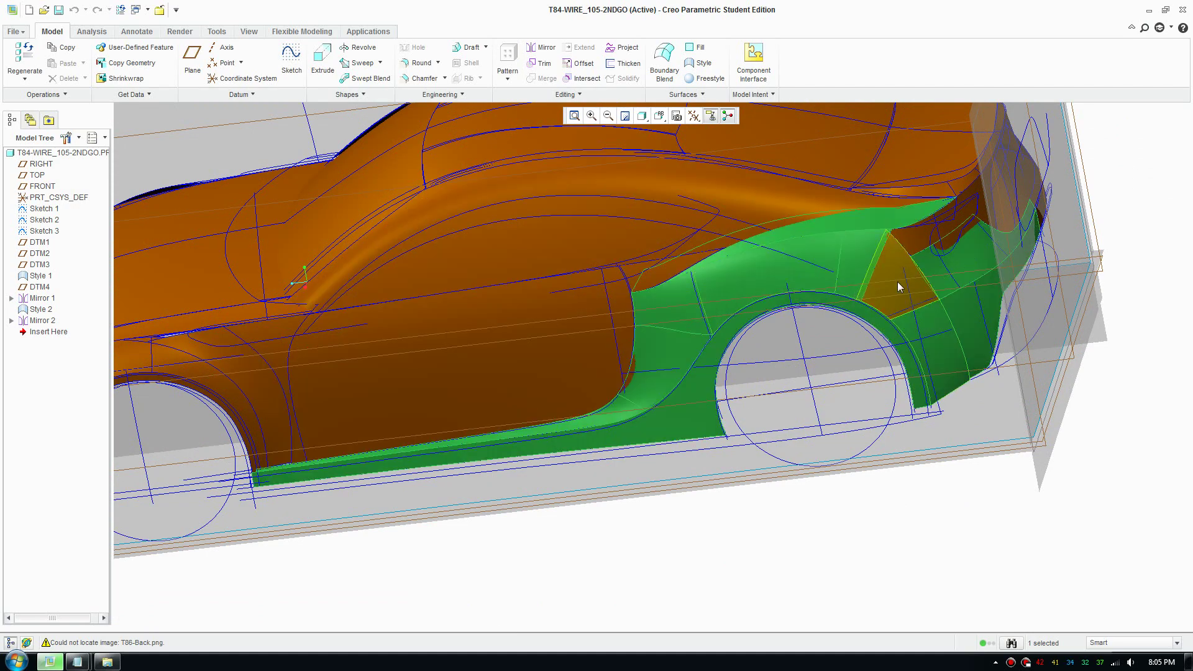
scroll(901, 277, "down", 3)
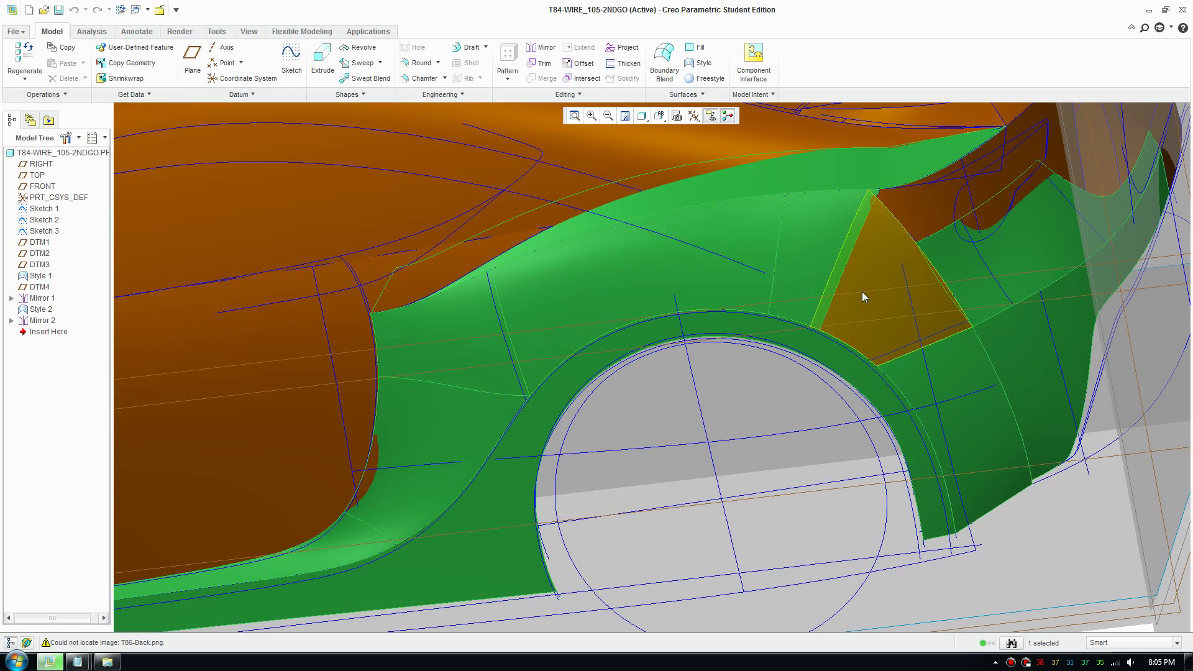
scroll(889, 297, "down", 2)
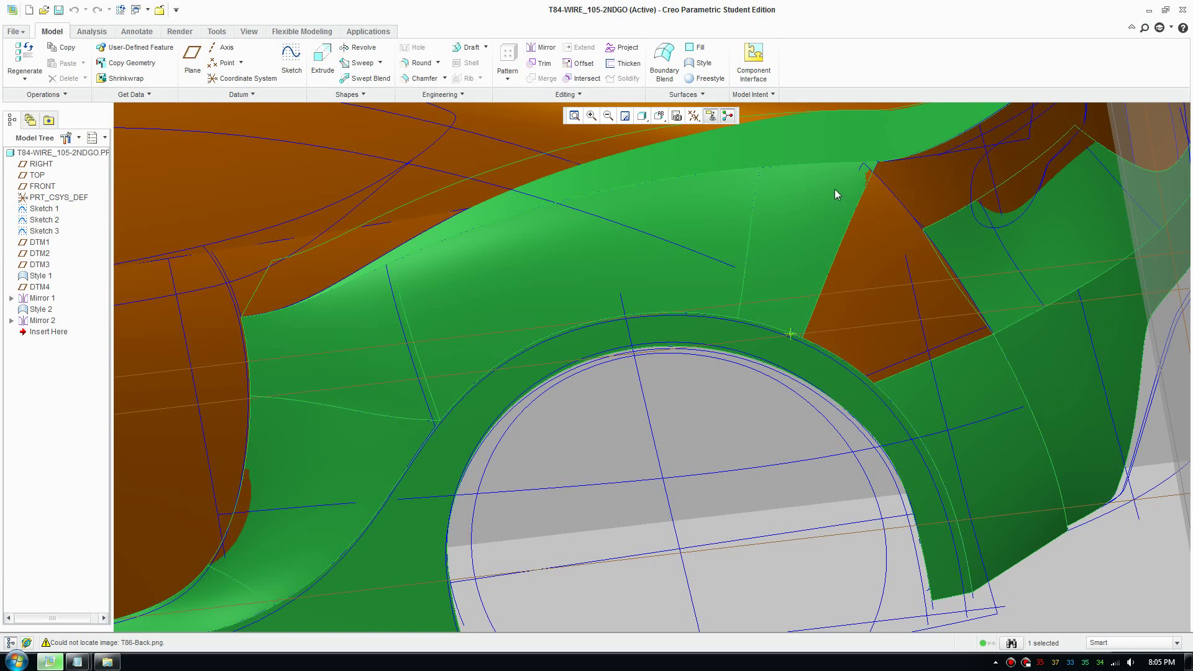
scroll(848, 249, "up", 3)
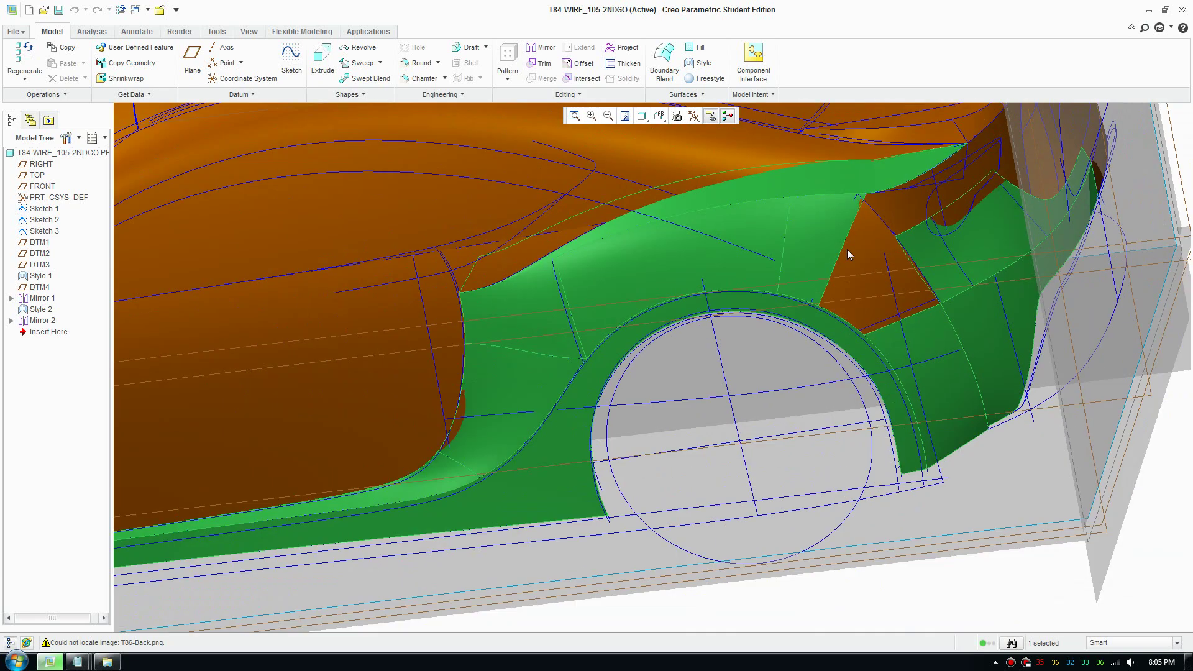
scroll(852, 242, "down", 3)
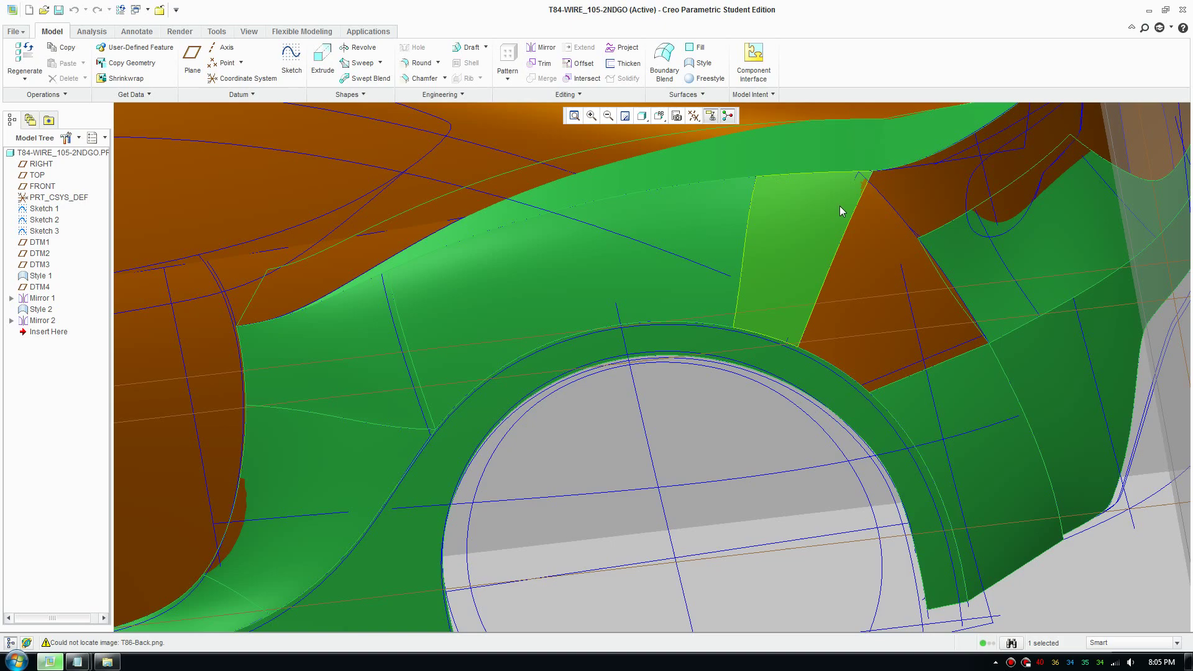
scroll(842, 205, "up", 5)
Return to the front of the car, highlight the hood and fender quilt, and check the small patch above the headlight.
mouse_move(841, 205)
middle_mouse_down()
mouse_move(502, 263)
mouse_move(558, 274)
mouse_move(627, 360)
mouse_move(595, 365)
middle_mouse_up()
scroll(595, 365, "down", 8)
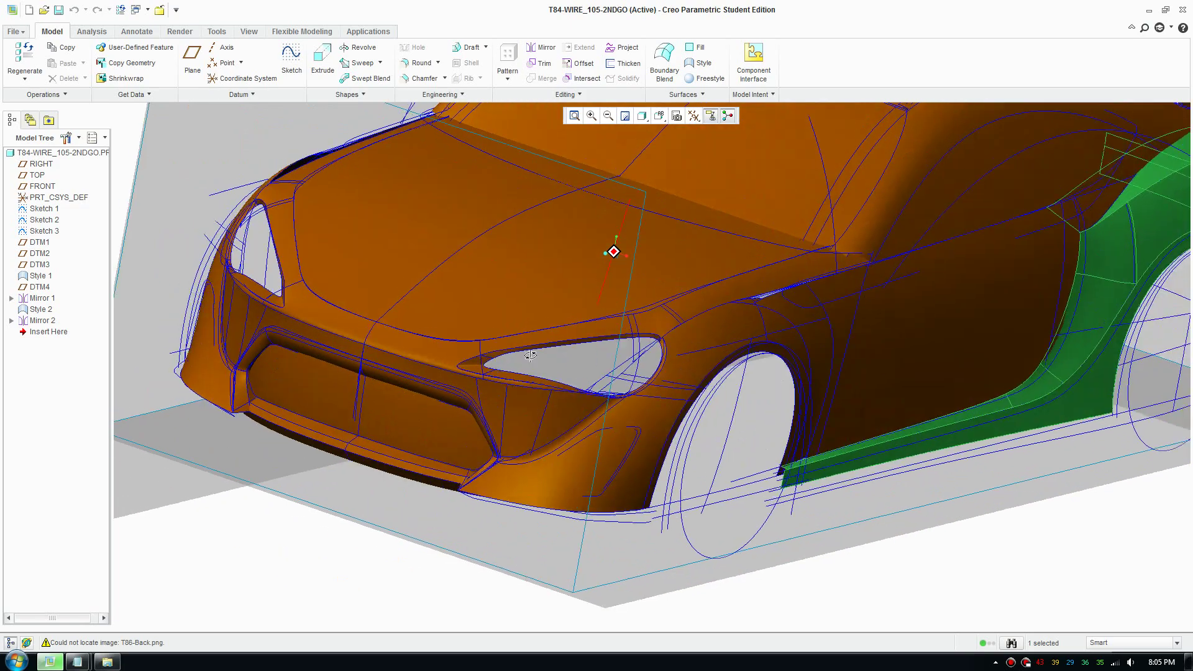
scroll(502, 380, "down", 4)
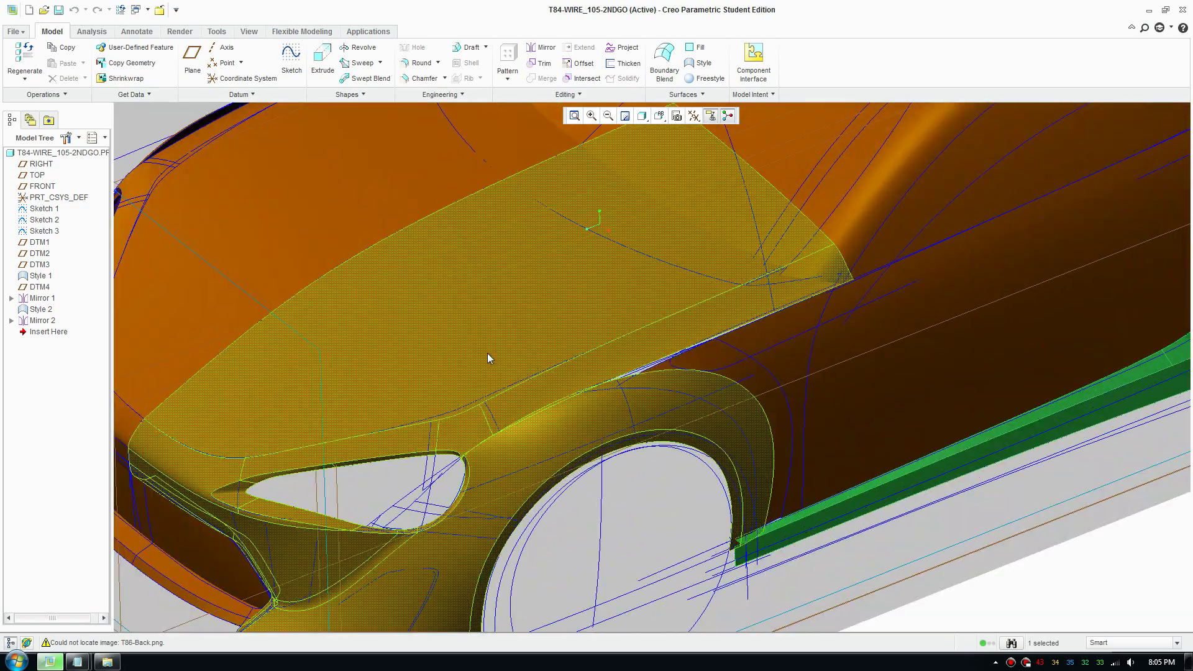
left_click(488, 355)
middle_click_drag(673, 486, 683, 450)
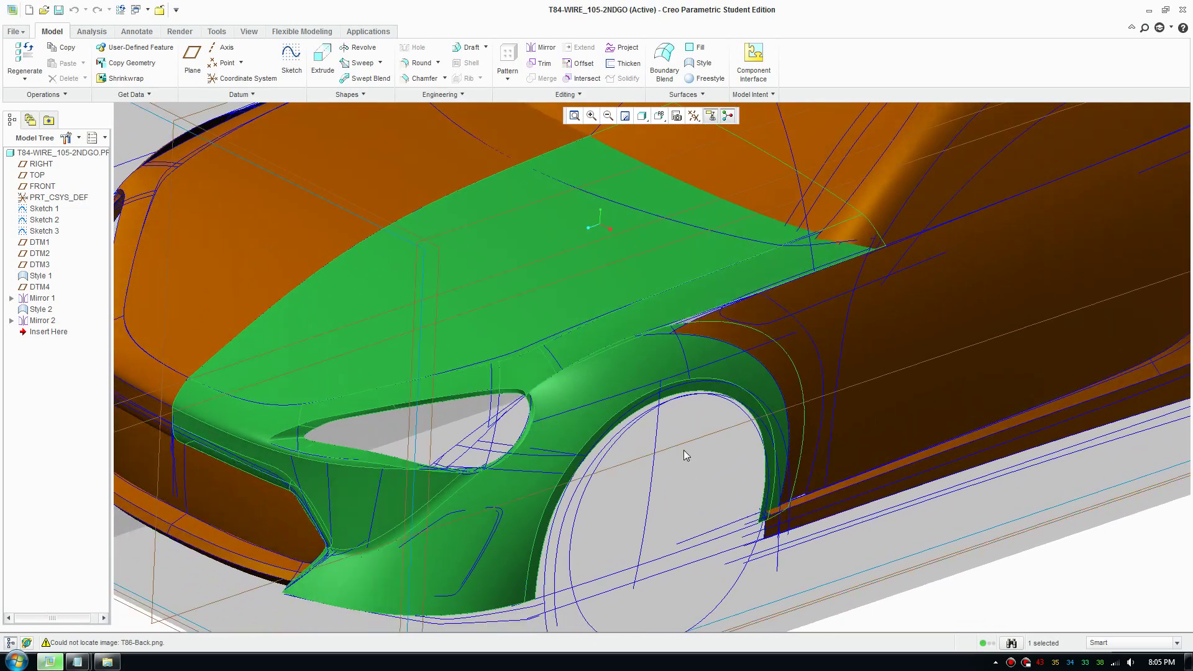
scroll(515, 375, "up", 4)
scroll(525, 375, "up", 3)
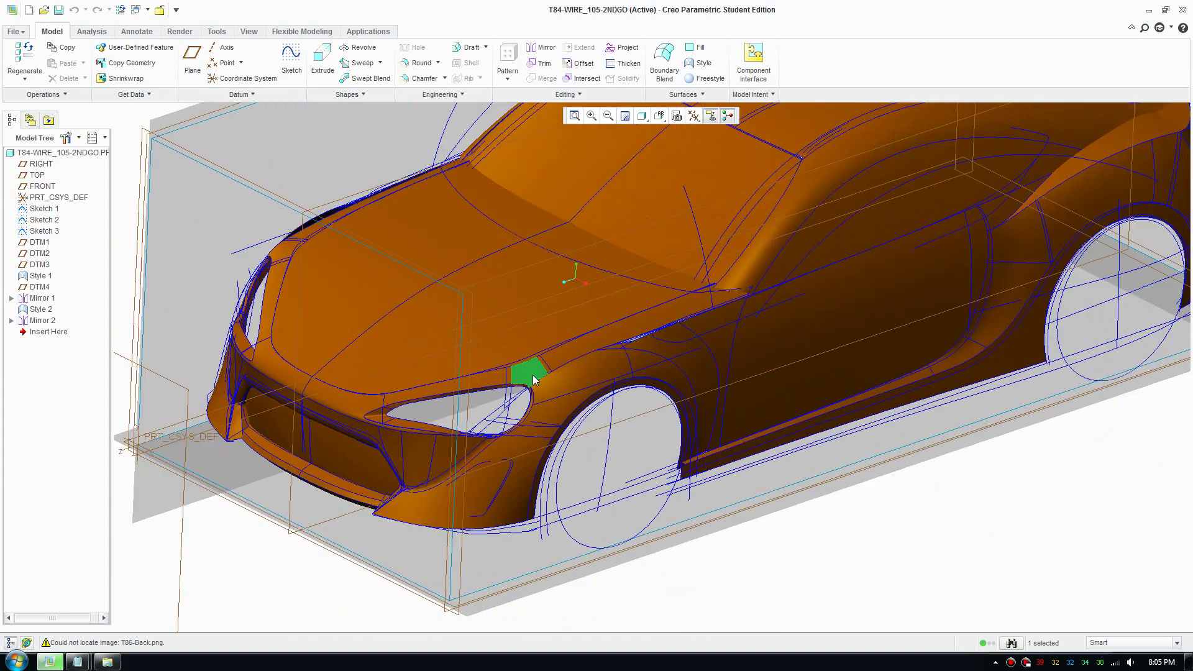
Highlight the rear quarter panel quilt and turn the model to show the car's rear side.
middle_click_drag(506, 443, 470, 445)
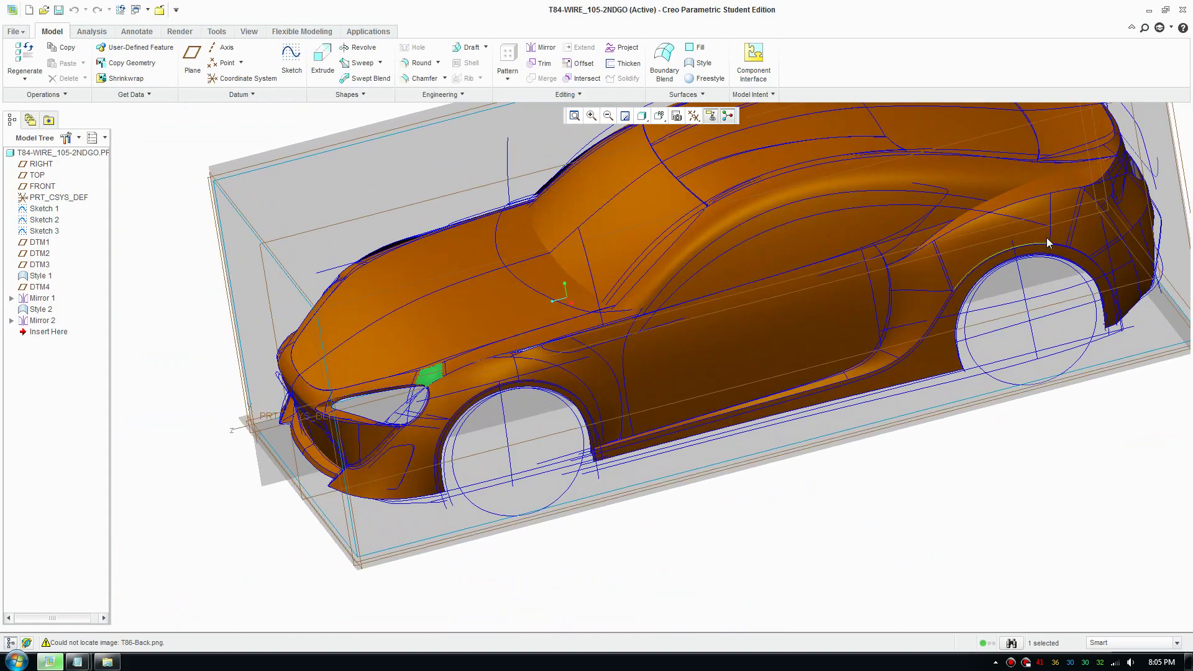
left_click(1065, 226)
left_click(1059, 202)
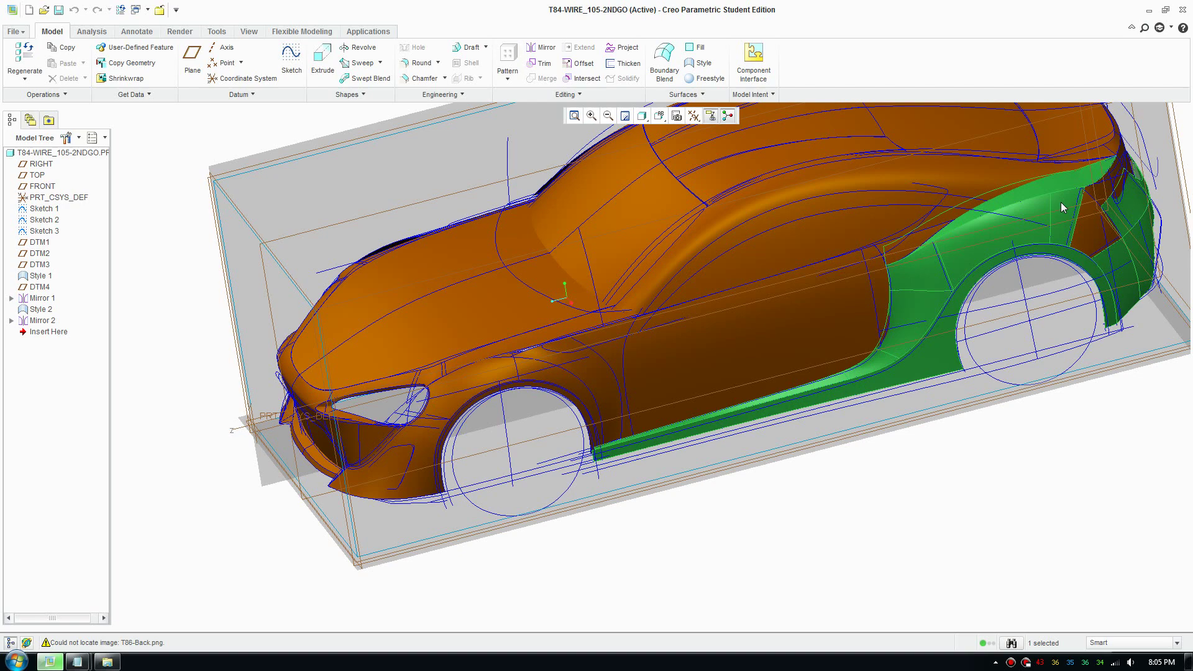
middle_click_drag(1061, 203, 658, 360)
Select the trunk lid and taillight area quilt, and inspect it up close from the rear corner.
left_click(705, 255)
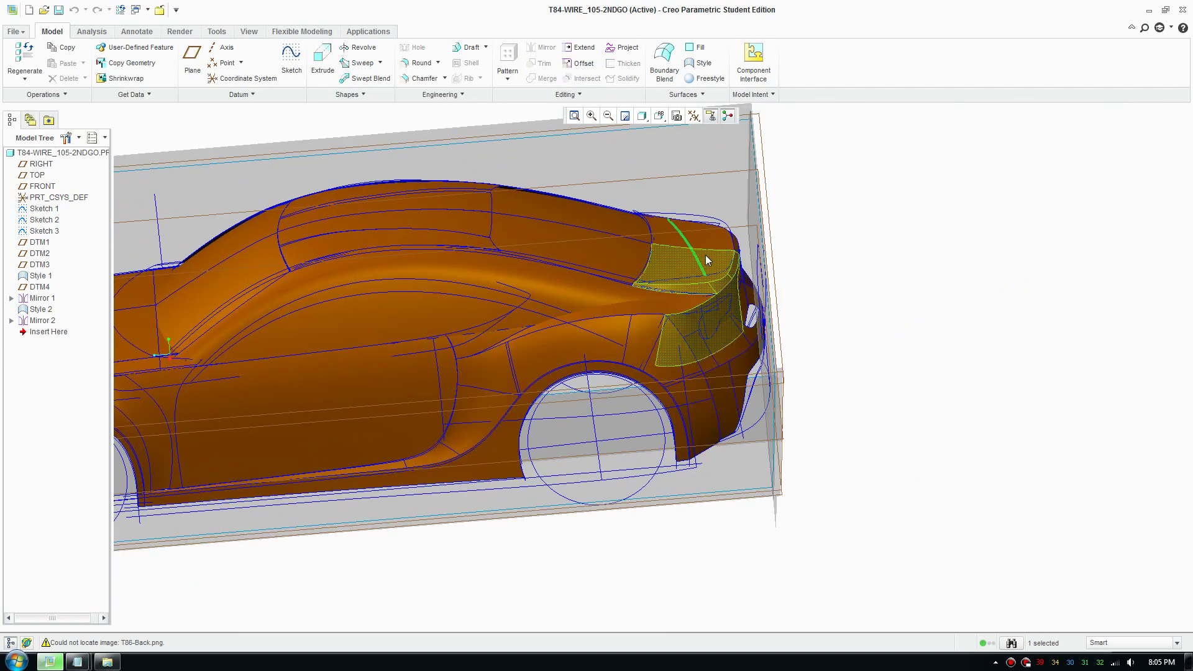
left_click(711, 260)
middle_click_drag(706, 314, 565, 358)
scroll(502, 347, "down", 3)
scroll(773, 324, "down", 4)
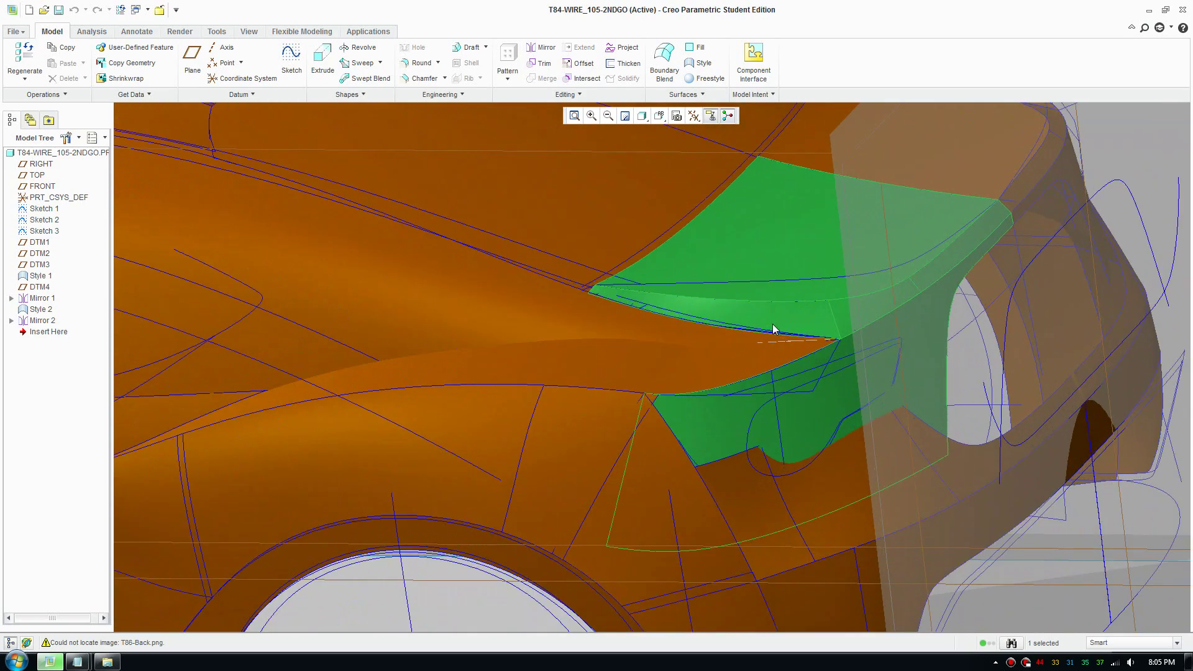
Highlight the rear fender and bumper quilt, and open the Style 1 feature for redefinition.
scroll(581, 441, "down", 2)
left_click(505, 430)
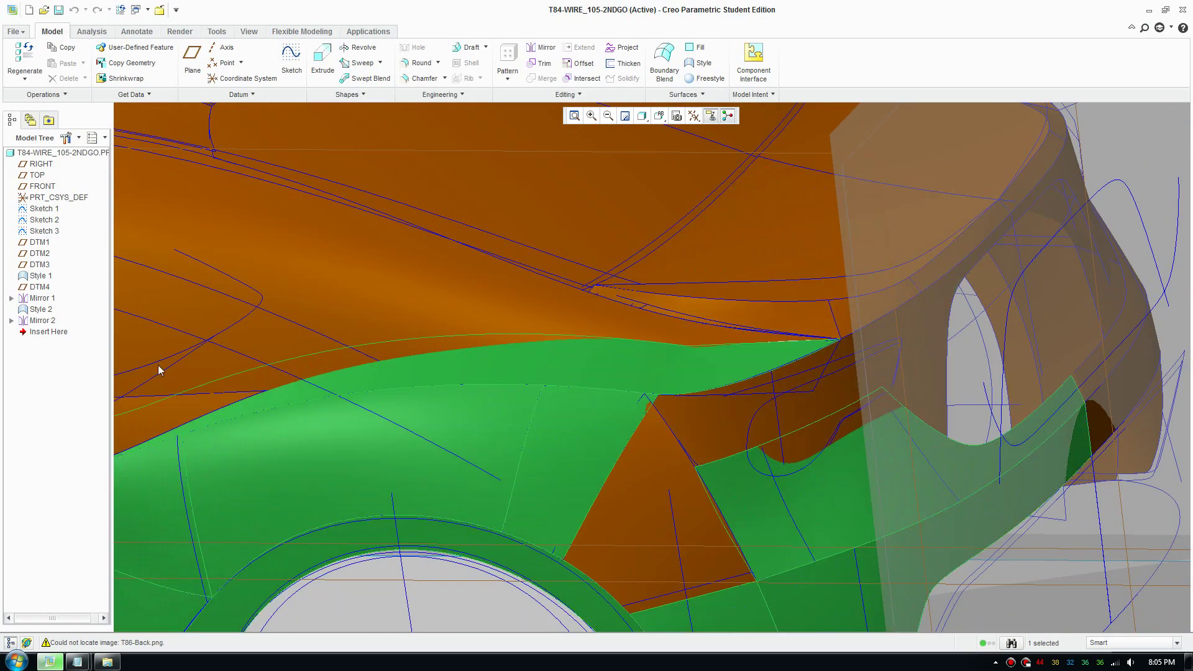
right_click(38, 278)
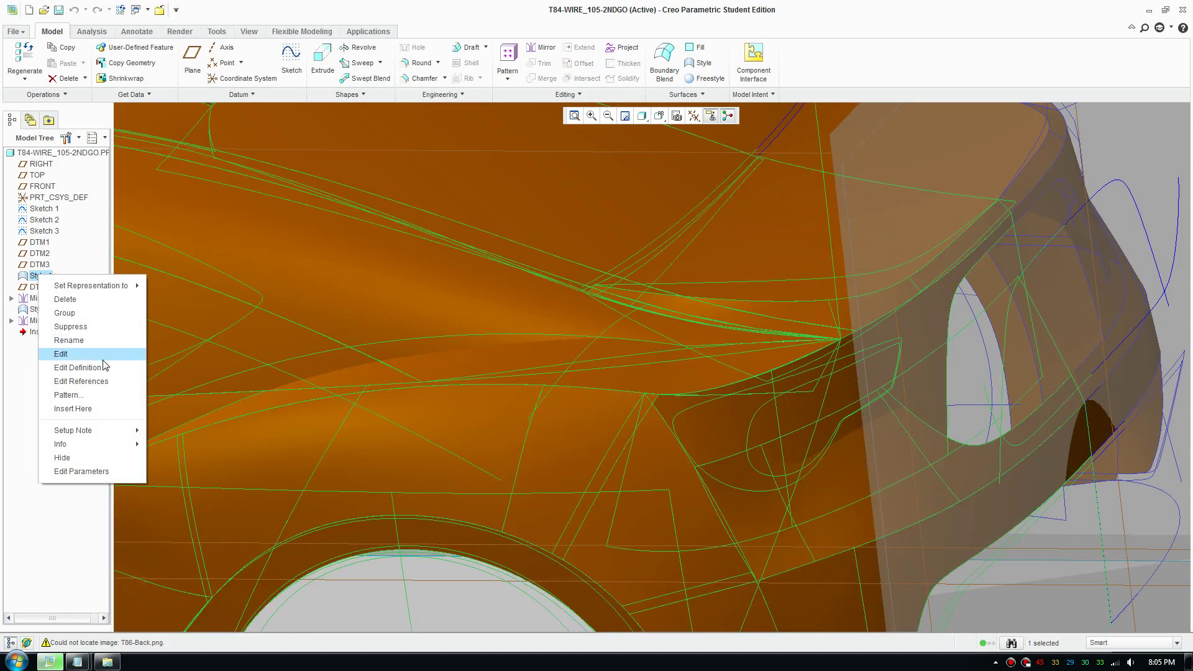
left_click(68, 367)
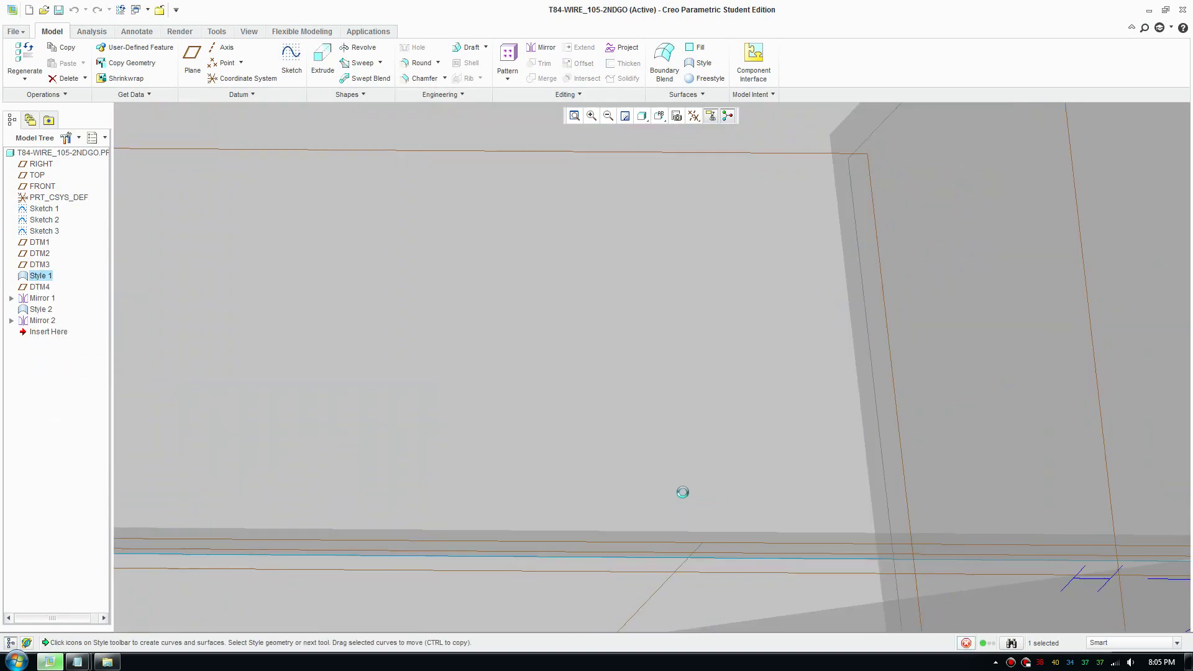
scroll(688, 487, "down", 3)
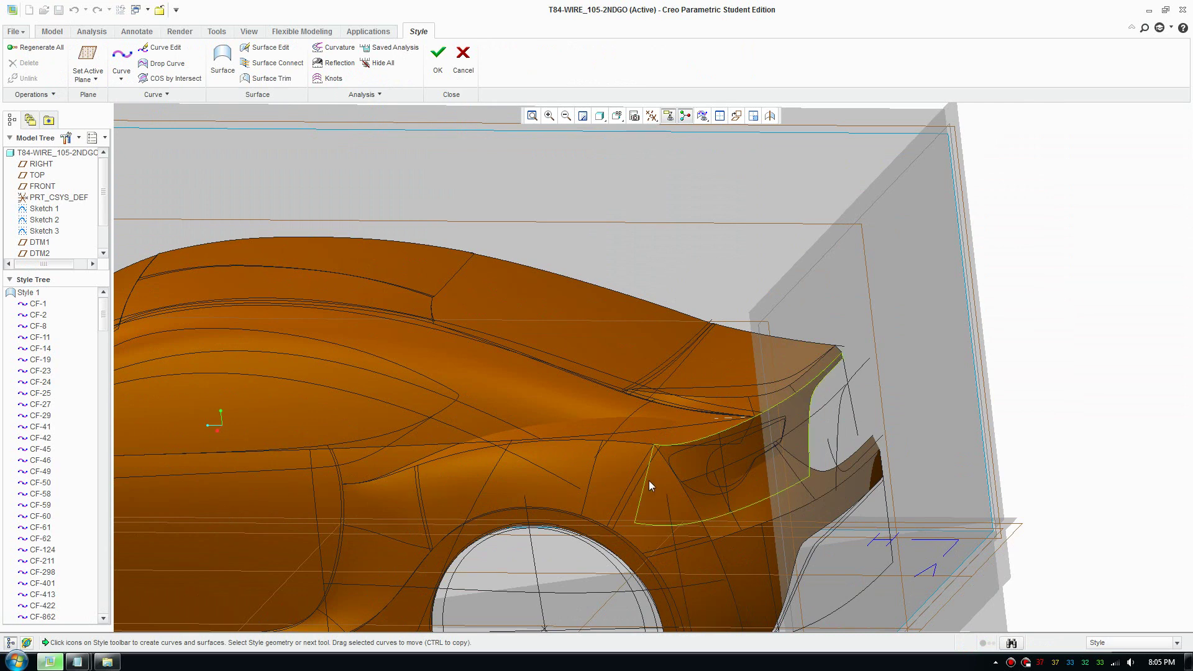
Trim the triangular surface behind the rear wheel arch with curve CF-10 near its lower edge, deleting the thin strip.
scroll(678, 525, "up", 4)
left_click(691, 535)
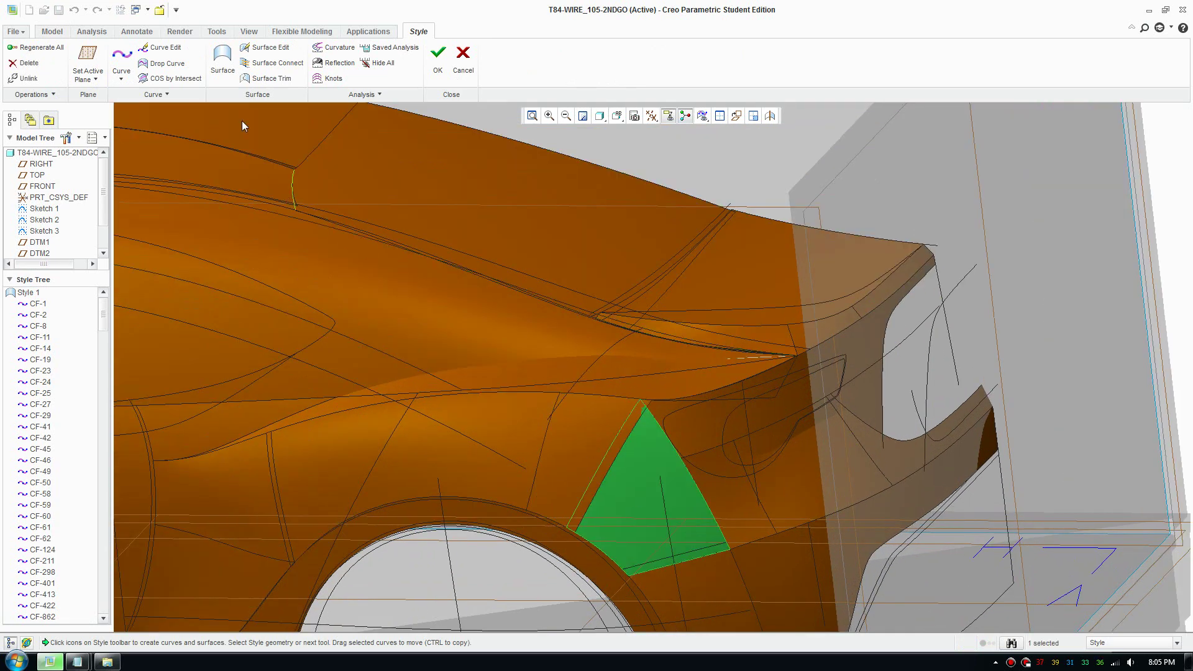
left_click(265, 79)
left_click(684, 555)
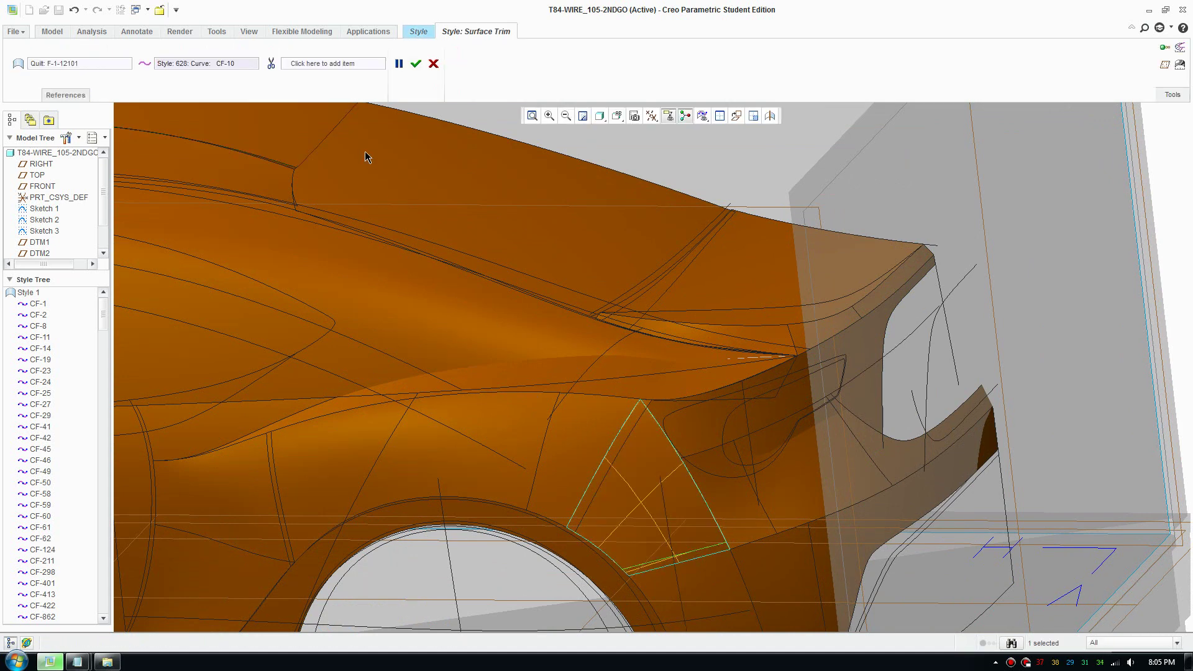
left_click(334, 63)
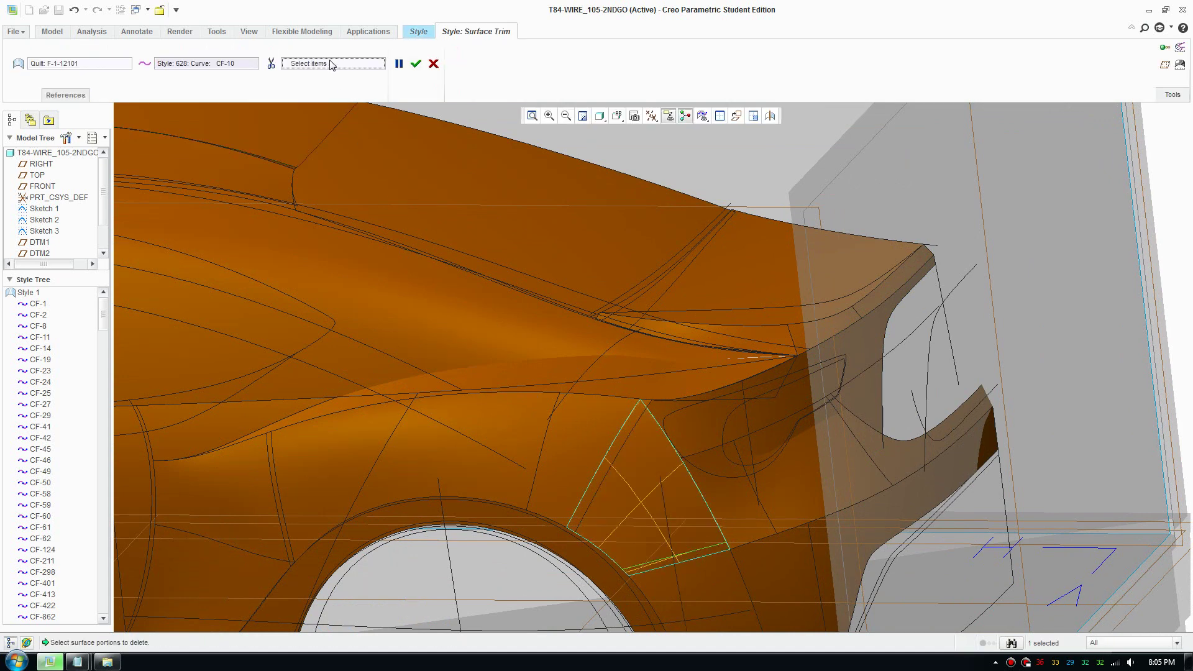
left_click(698, 559)
left_click(416, 64)
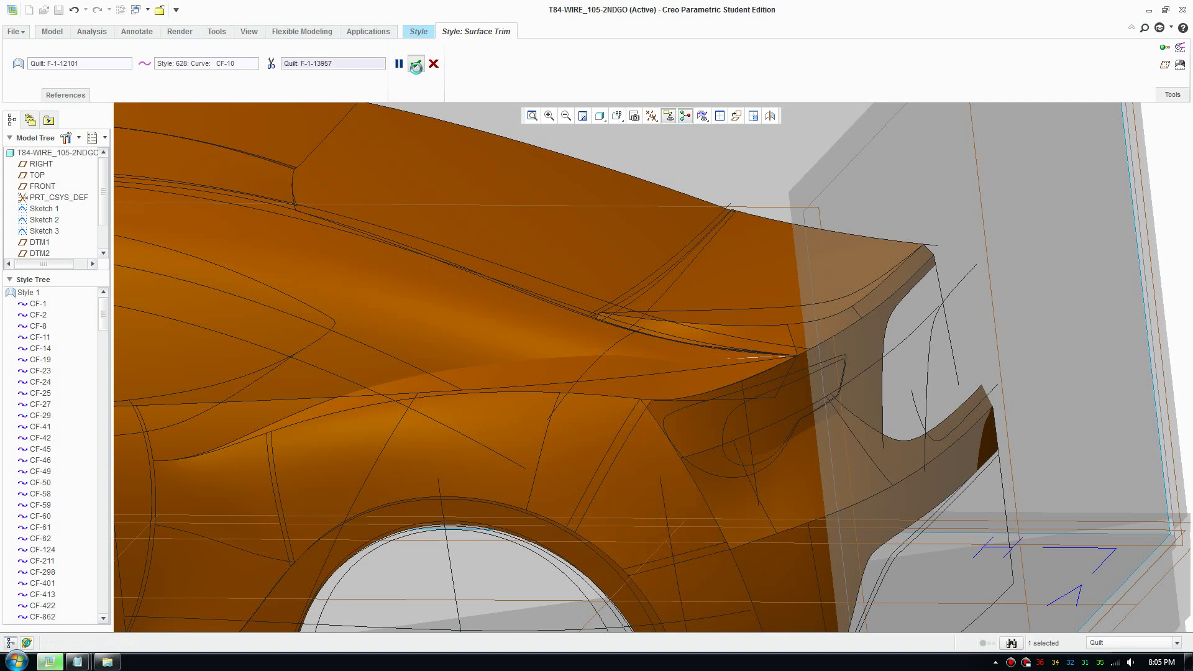
Inspect the lower edge of the trimmed triangular surface up close and undo the trim.
scroll(702, 514, "up", 4)
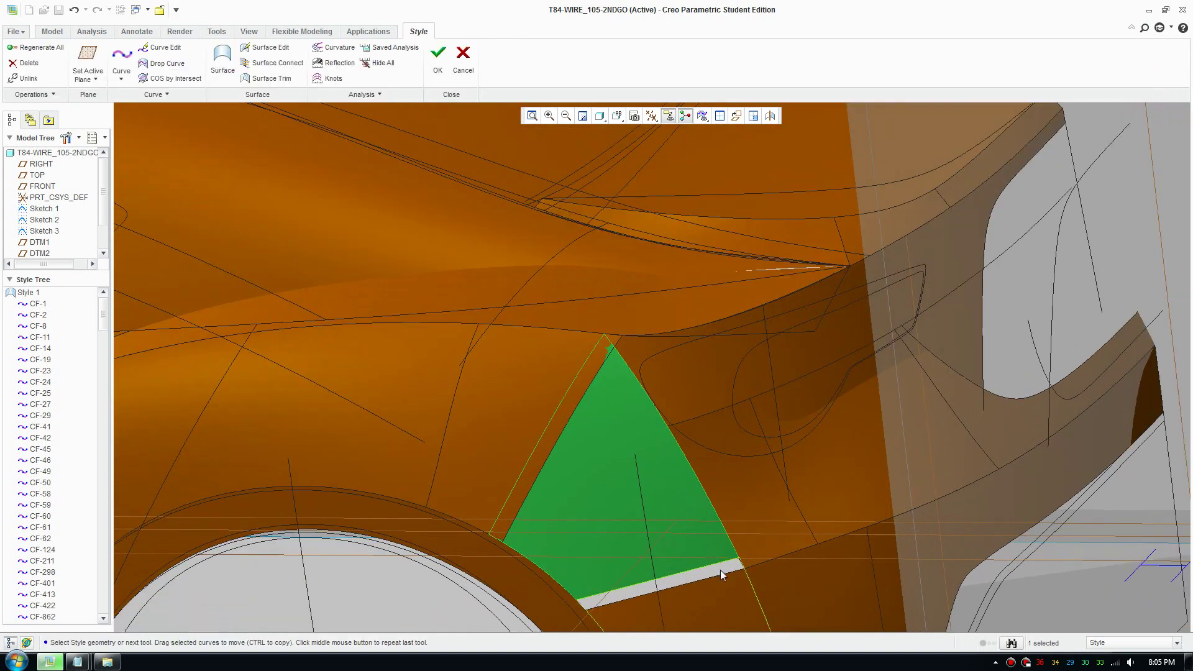
middle_click_drag(721, 570, 675, 486, "shift")
key("ctrl+z")
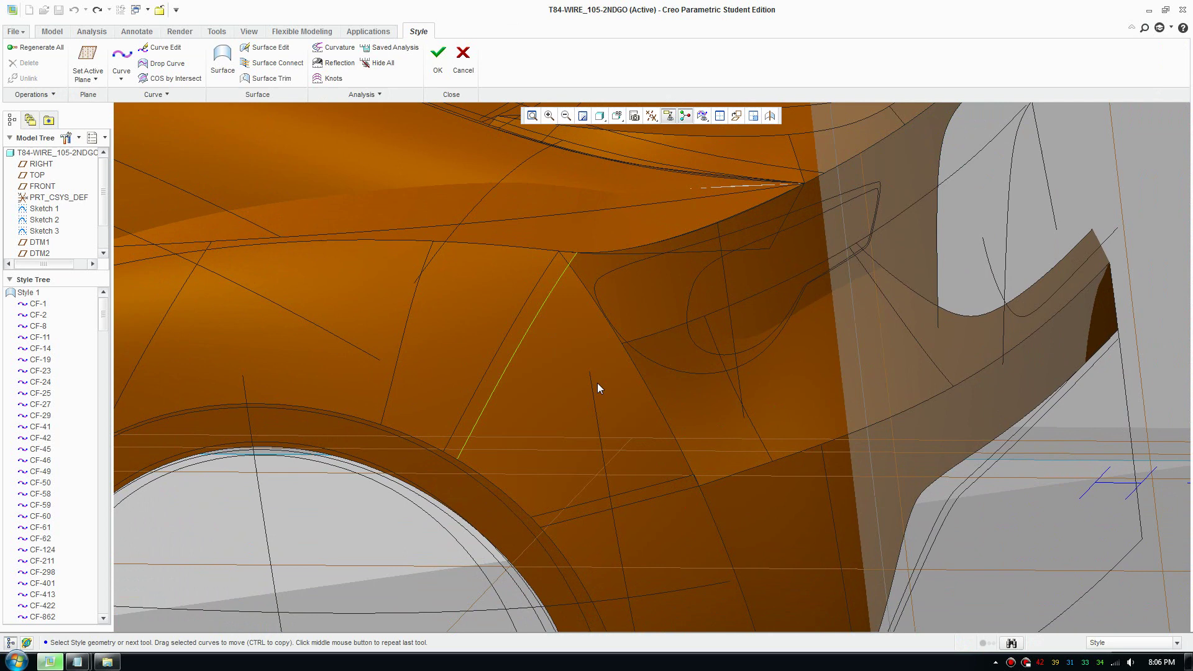
Try to trim the fender surface in front of the triangular patch with curve CF-1997 near its rear edge.
left_click(640, 455)
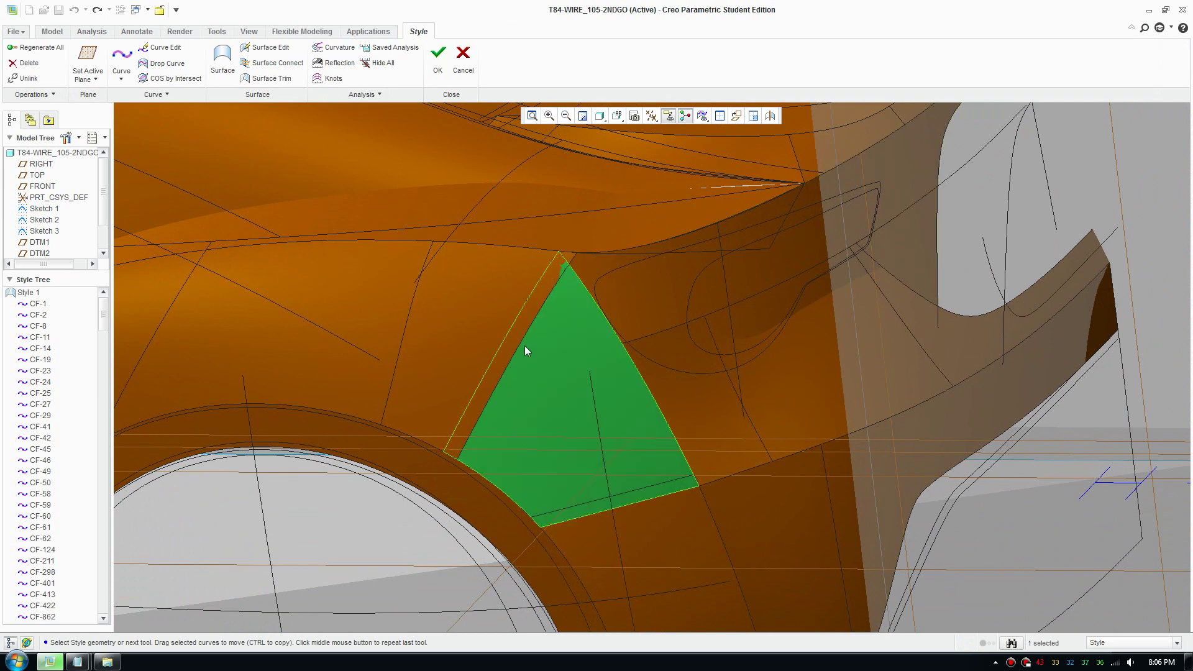
left_click(479, 296)
left_click(265, 78)
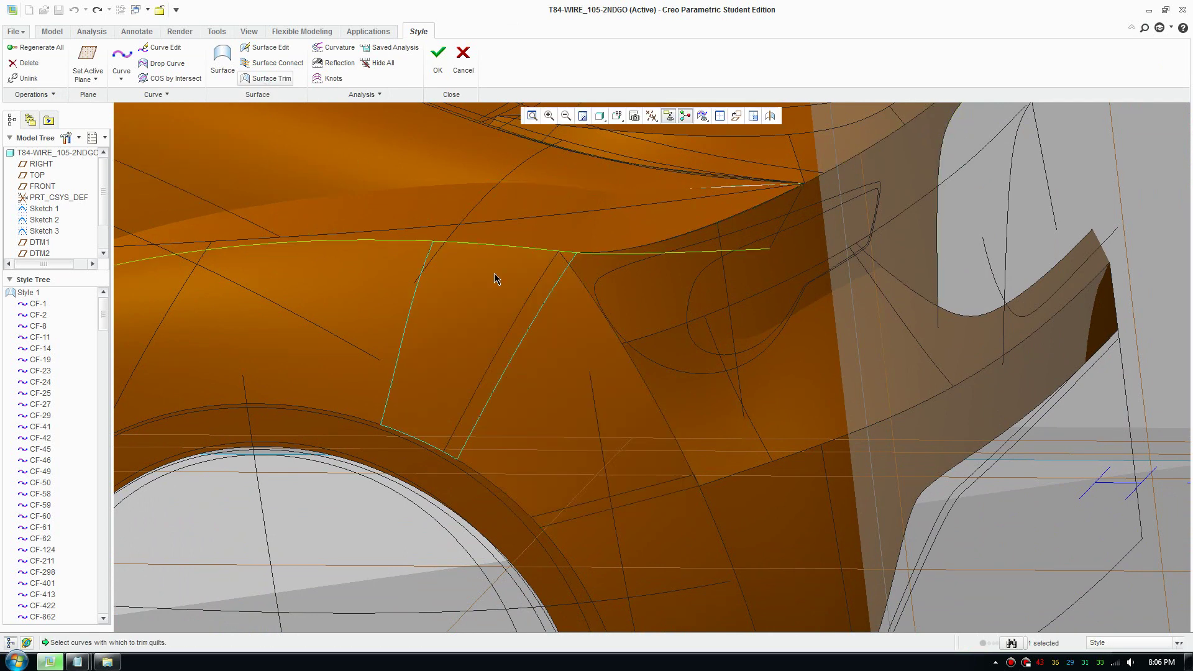
left_click(525, 316)
left_click(325, 66)
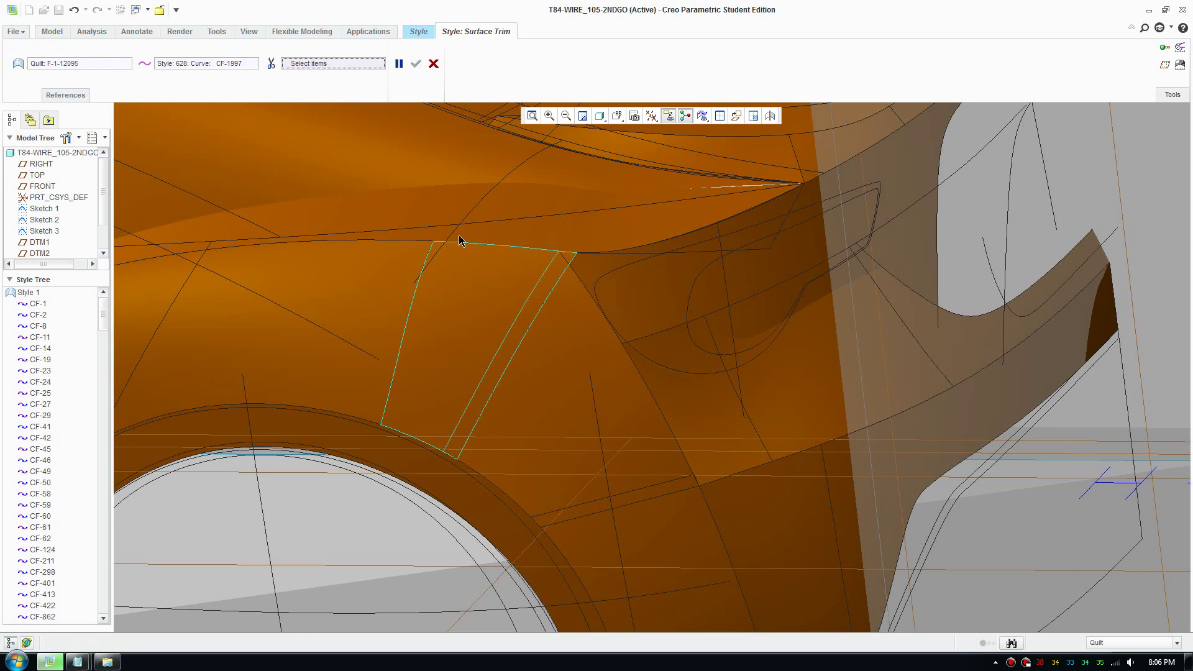
left_click(433, 62)
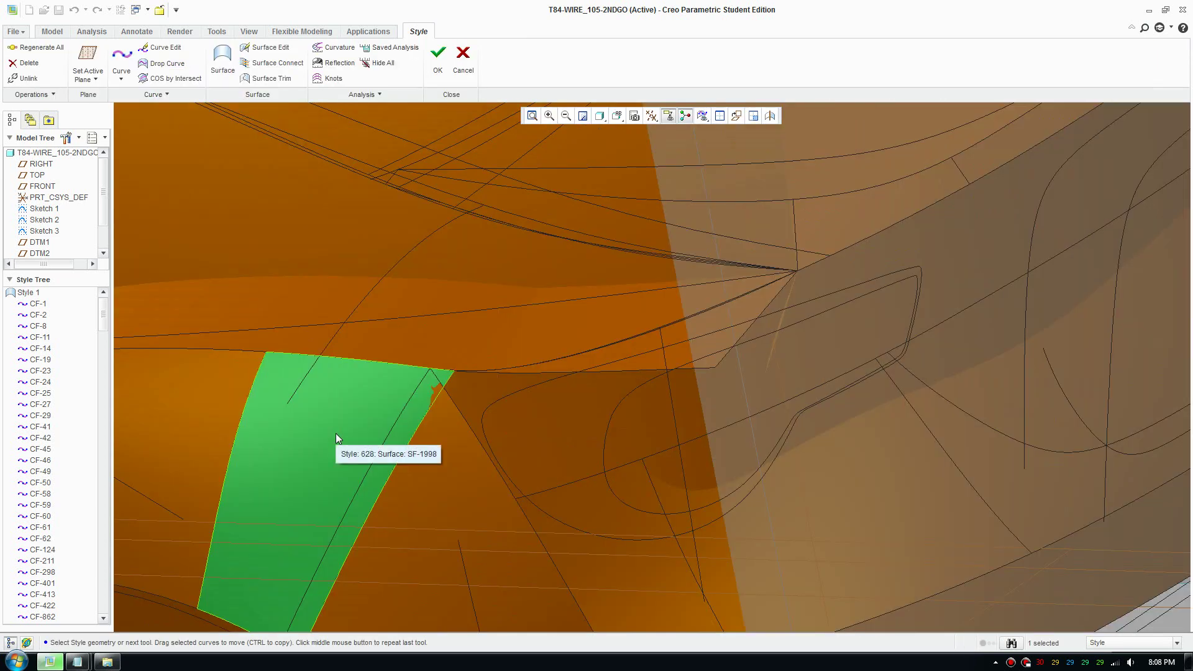
Examine the fender surface's upper rear corner, open curve CF-1887 in Curve Edit, and check its end point's soft point and tangent settings.
scroll(335, 434, "up", 2)
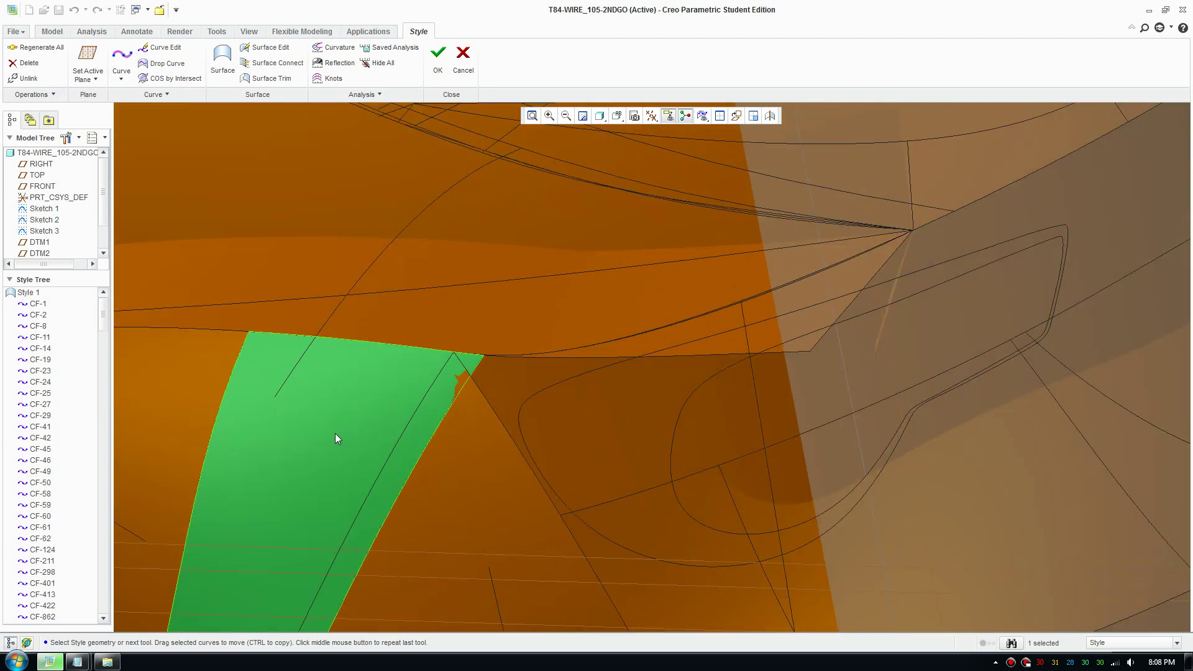
scroll(397, 385, "up", 2)
scroll(439, 348, "up", 1)
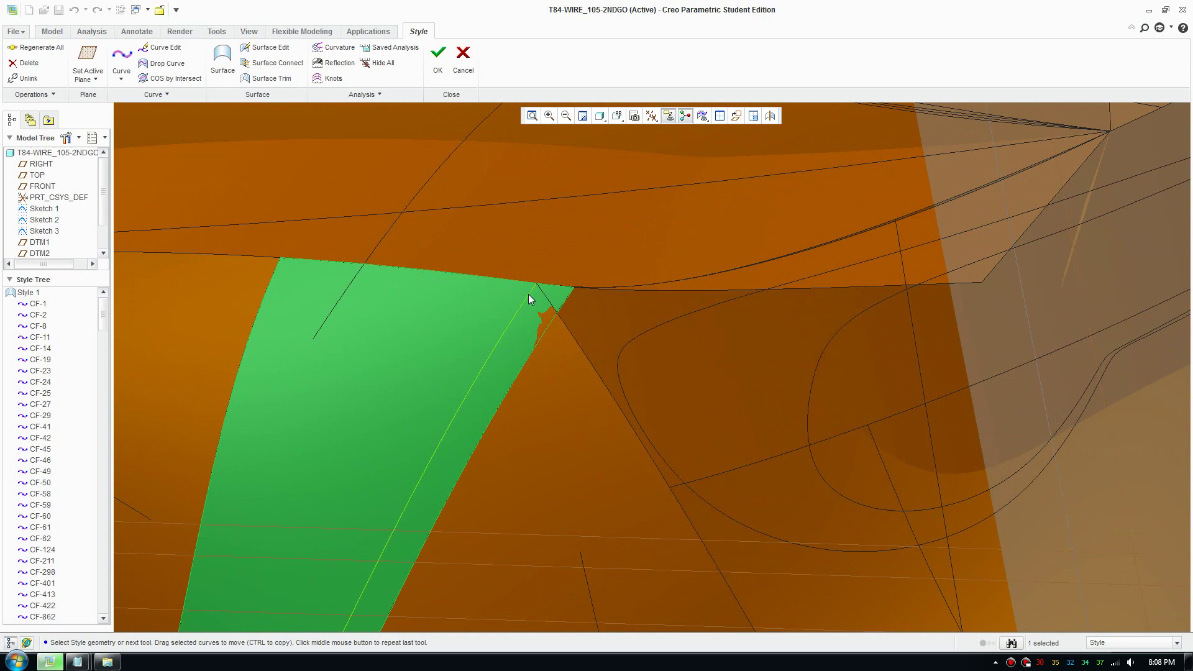
scroll(529, 293, "up", 1)
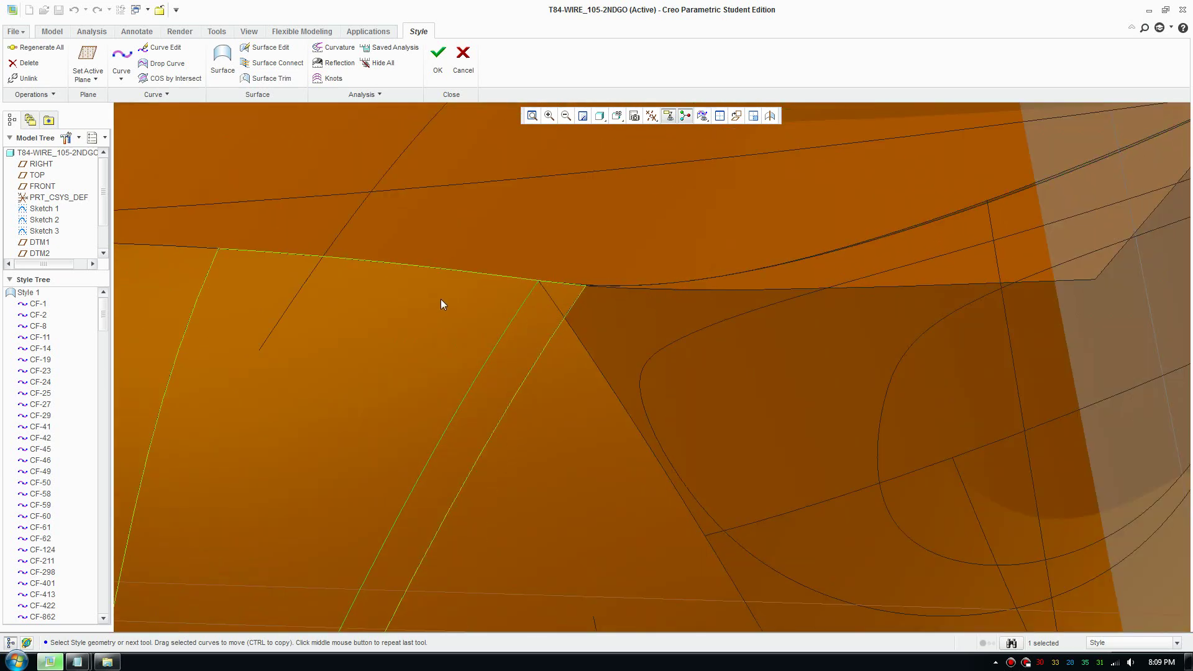
scroll(547, 286, "up", 1)
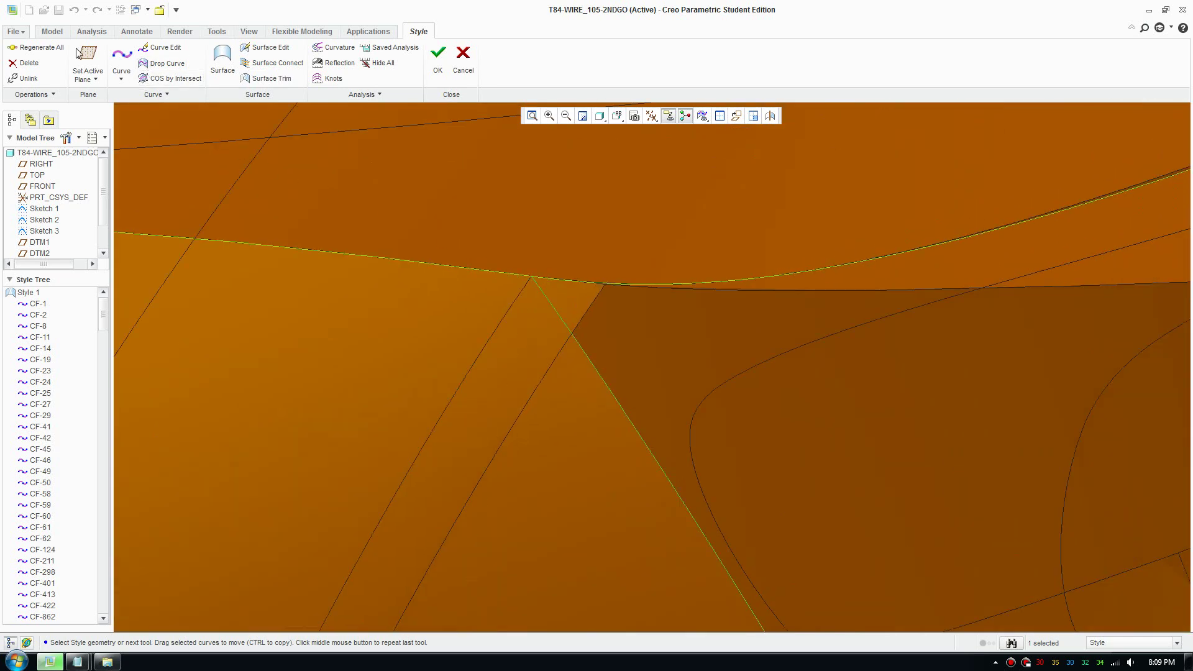
left_click(43, 47)
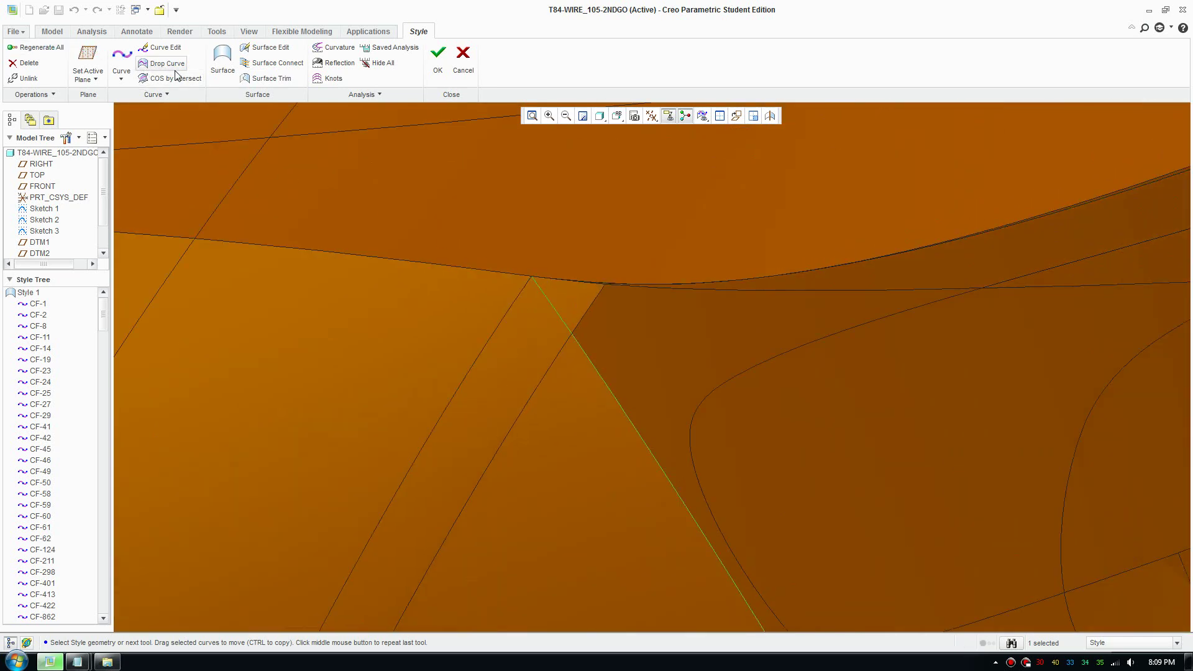
left_click(163, 47)
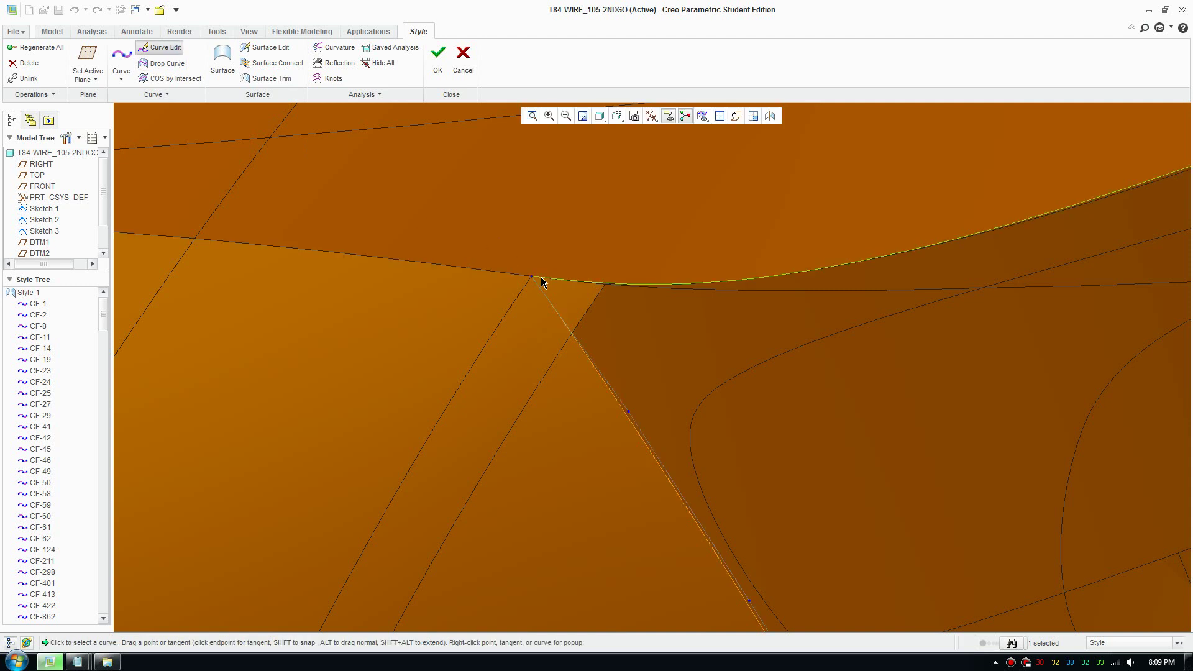
left_click(104, 96)
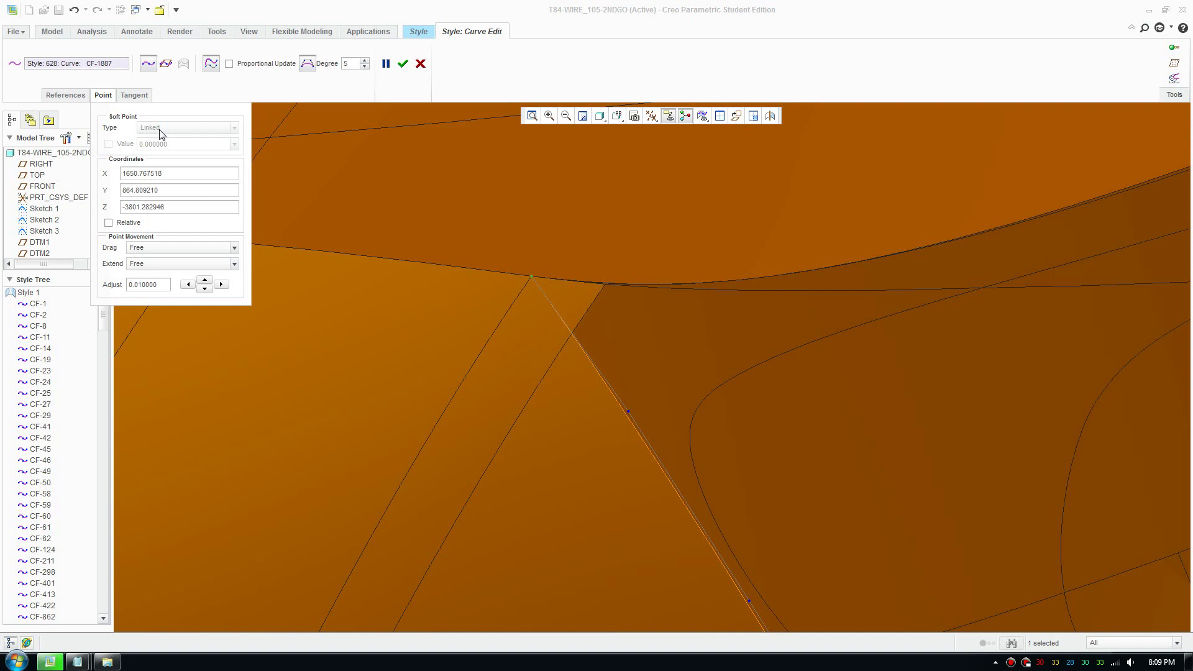
left_click(144, 96)
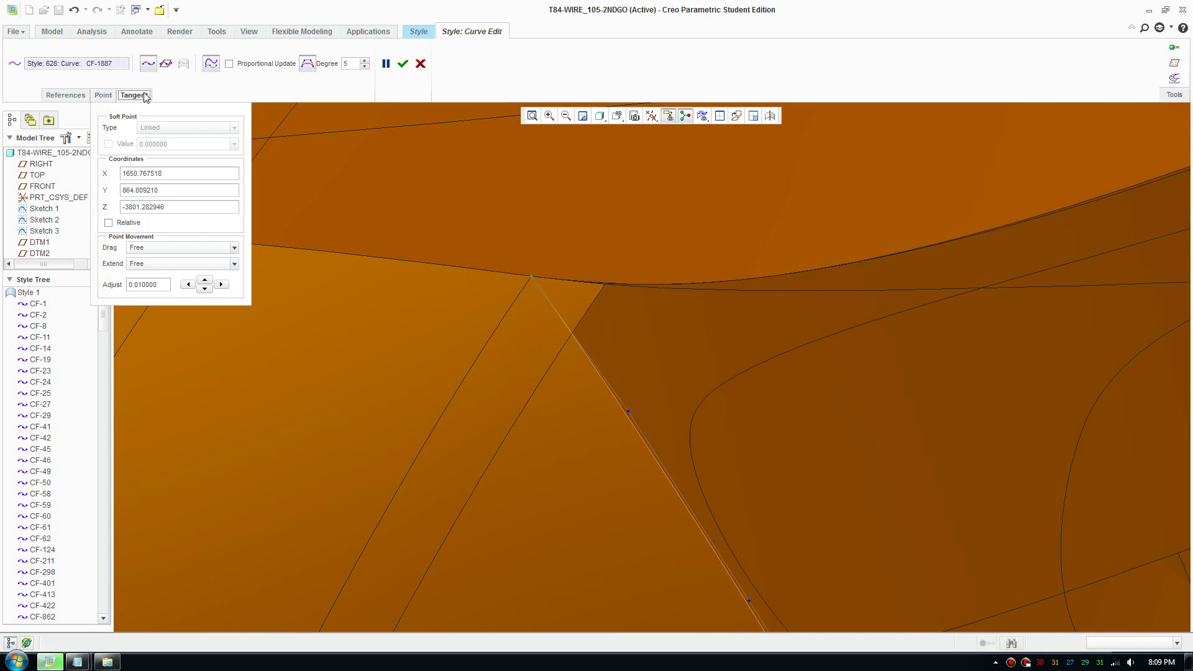
Switch the curve edit to CF-1744 and unlink its end point at the fender's upper rear corner.
left_click(625, 280)
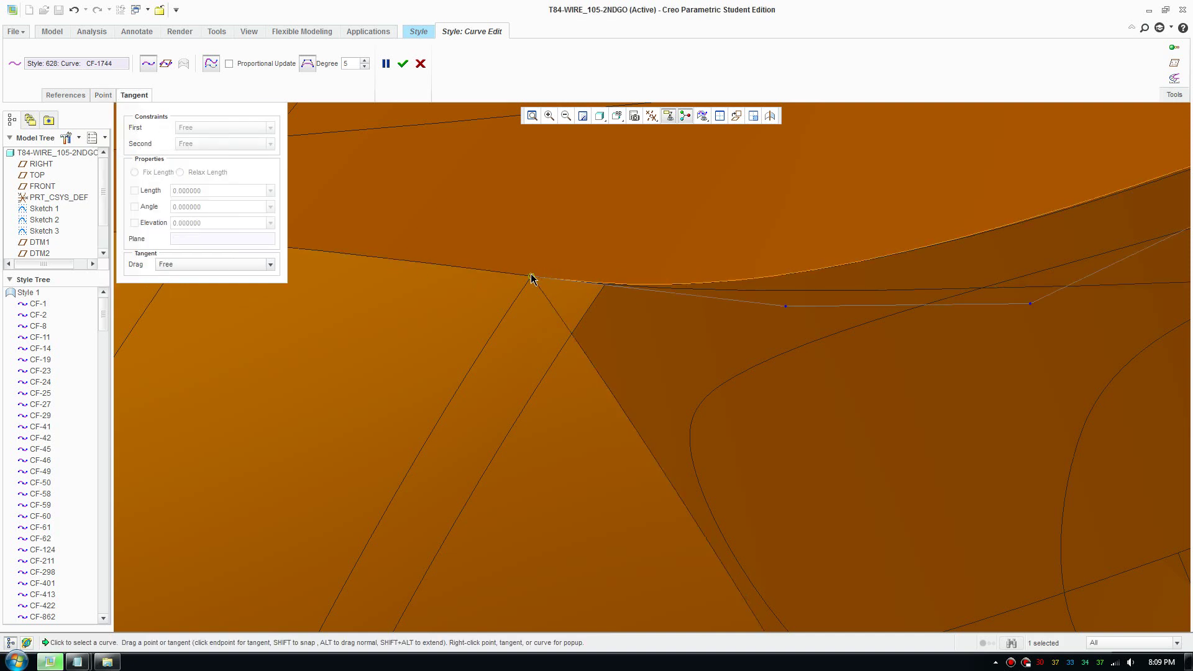
left_click(103, 95)
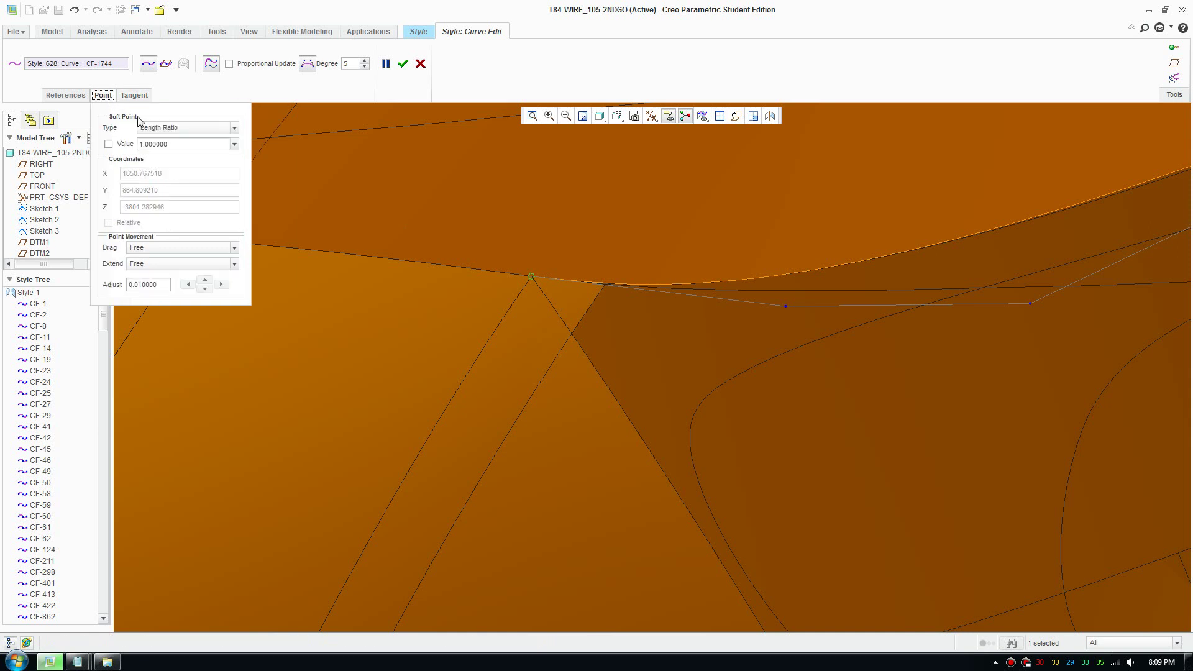
left_click(160, 128)
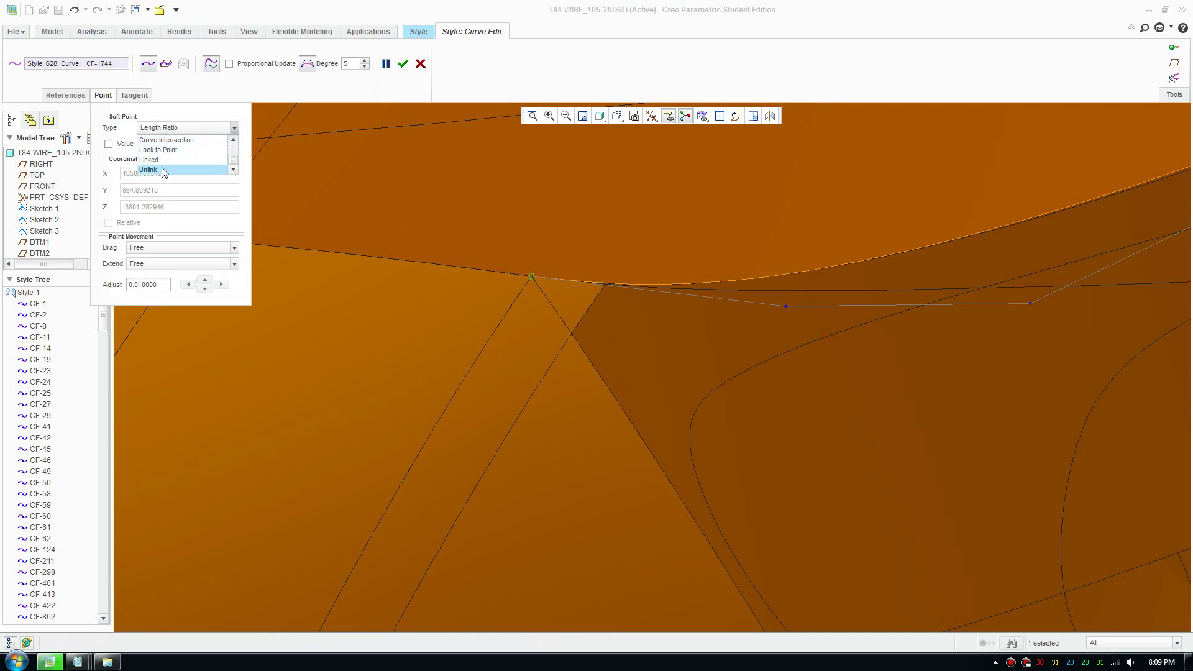
left_click(160, 169)
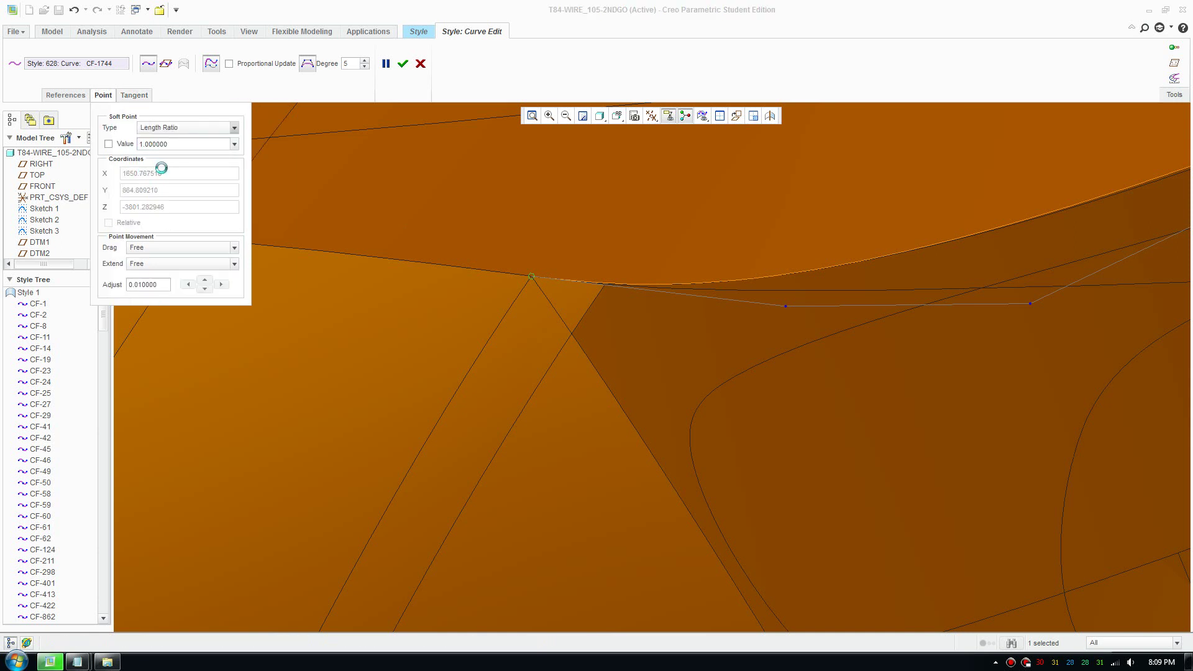
Snap the upper end point of curve CF-1887 onto the fender's top edge curve and accept the curve edits.
left_click(550, 306)
mouse_move(530, 279)
left_mouse_down("shift")
mouse_move(510, 280)
mouse_move(528, 280)
left_mouse_up("shift")
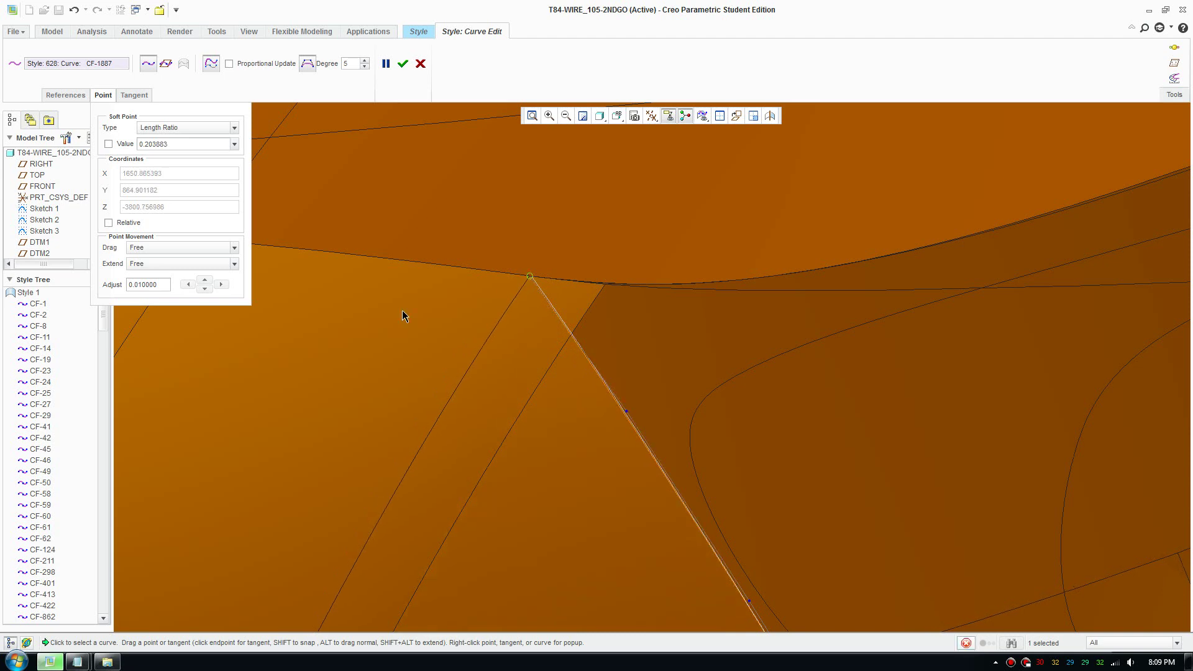
left_click(403, 64)
Retry the Surface Trim on the fender surface above the rear wheel arch, using curve CF-1997 as the trimming curve.
middle_click_drag(466, 203, 512, 321)
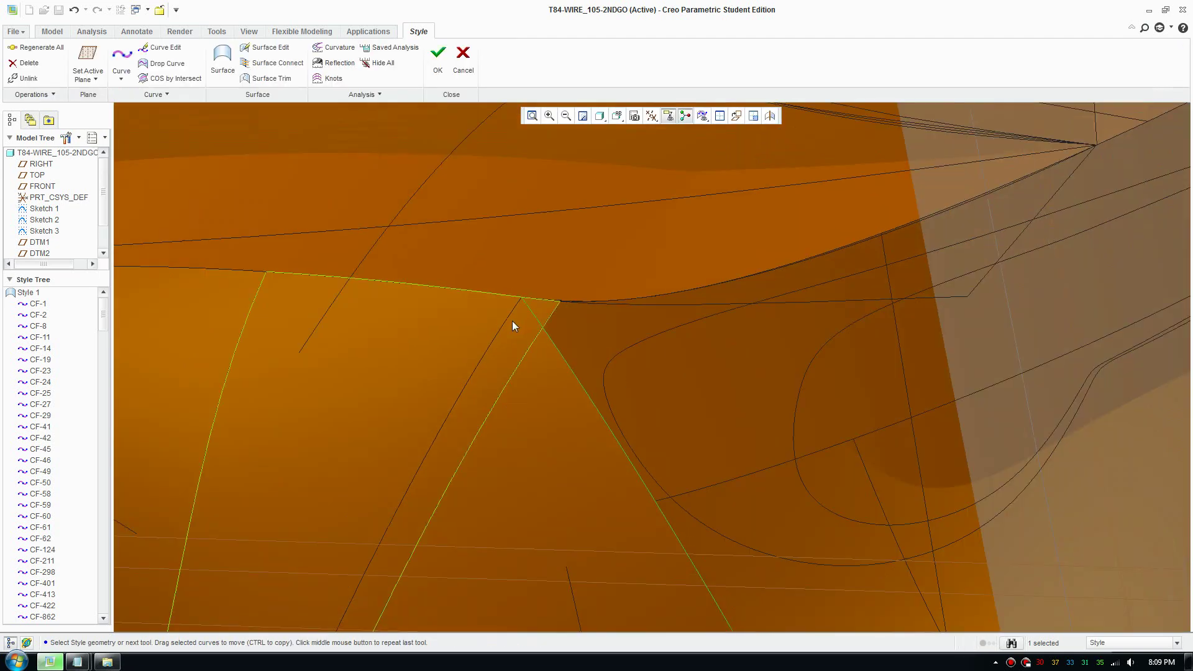
scroll(444, 341, "up", 3)
left_click(267, 78)
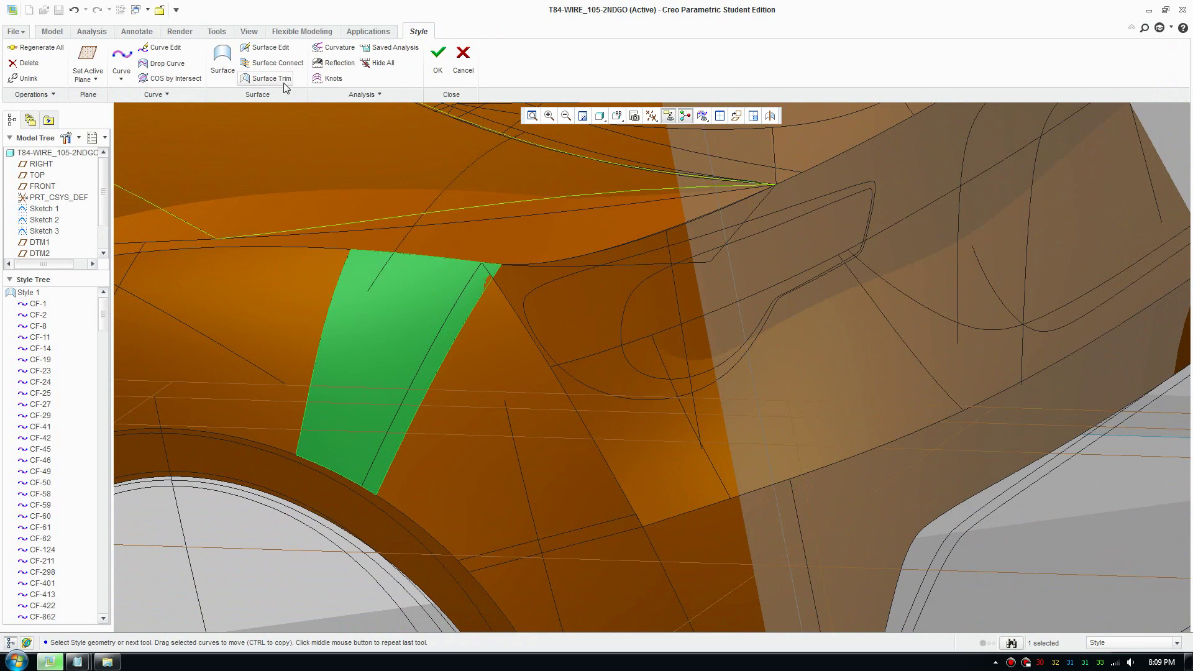
left_click(462, 298)
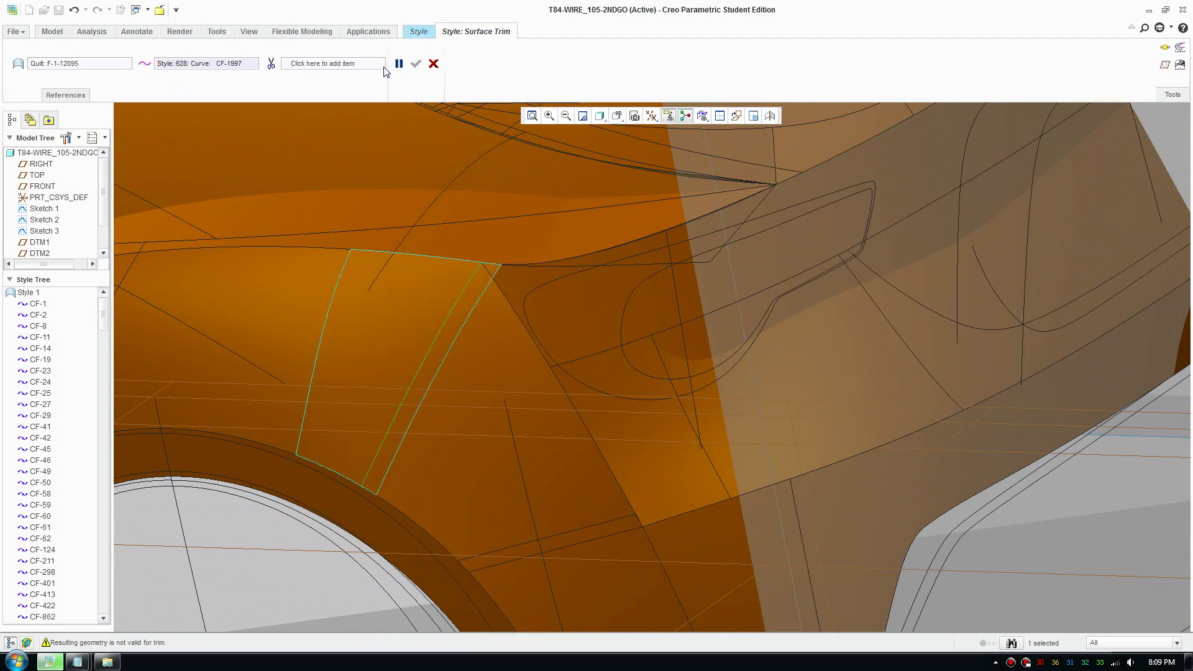
left_click(434, 66)
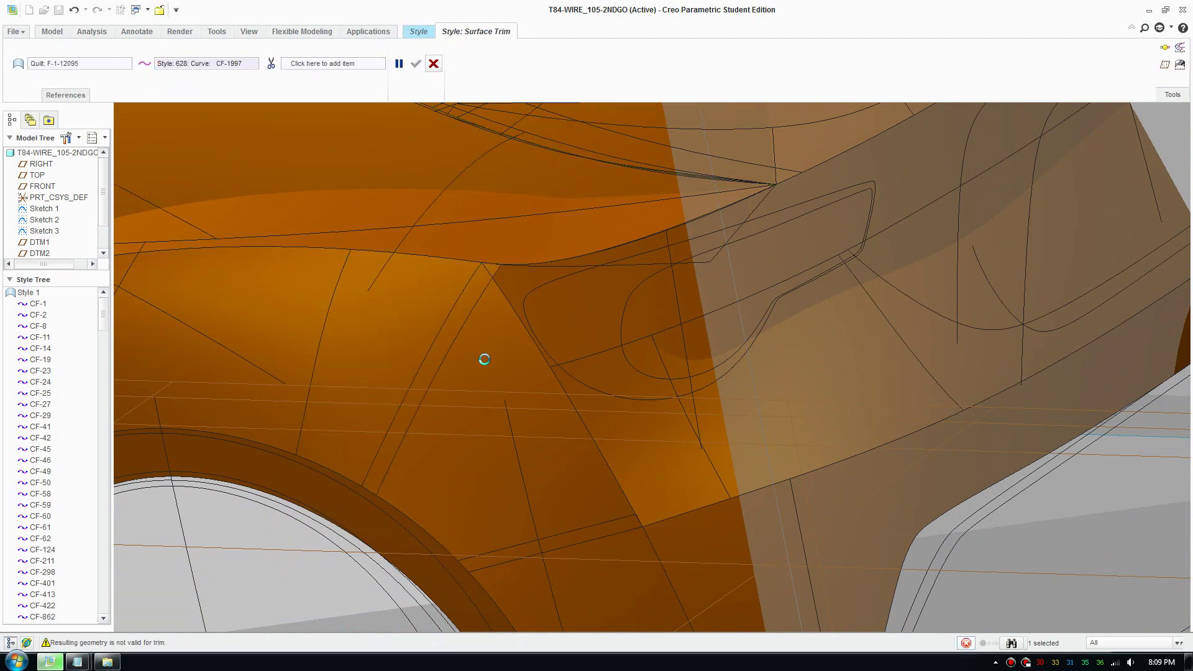
Examine both ends of the trimming curve on the rear fender surface, down to the wheel arch edge, and select that curve.
scroll(450, 318, "up", 2)
mouse_move(450, 318)
middle_mouse_down()
mouse_move(413, 319)
mouse_move(456, 318)
middle_mouse_up()
scroll(450, 395, "down", 1)
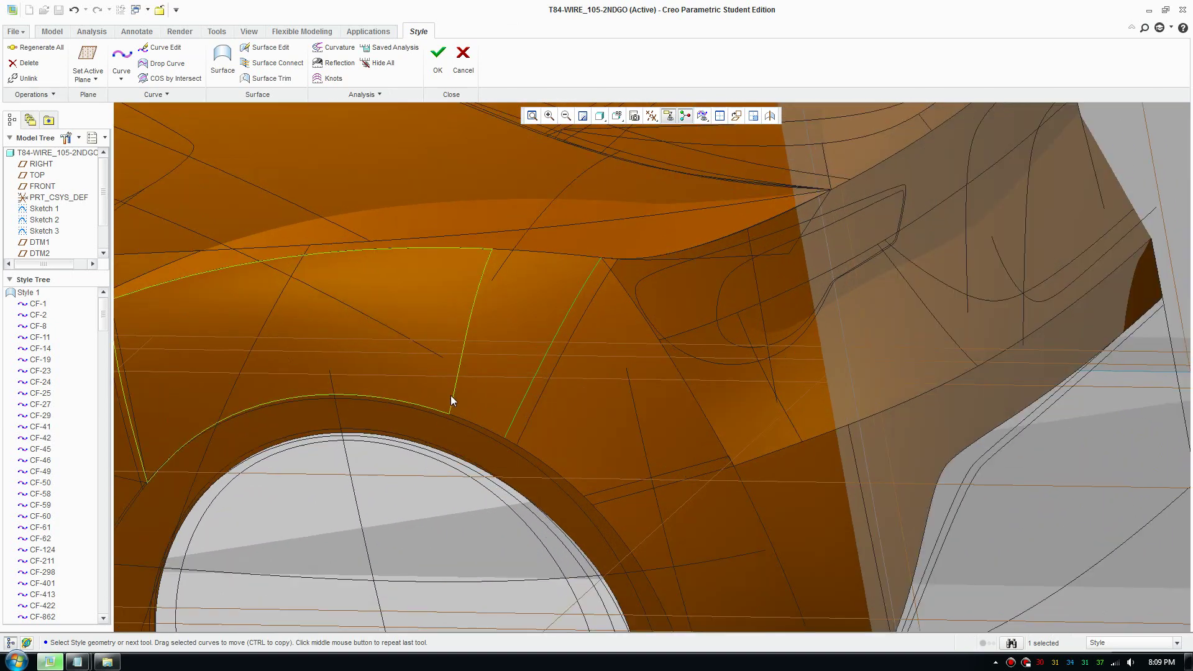
scroll(411, 554, "down", 3)
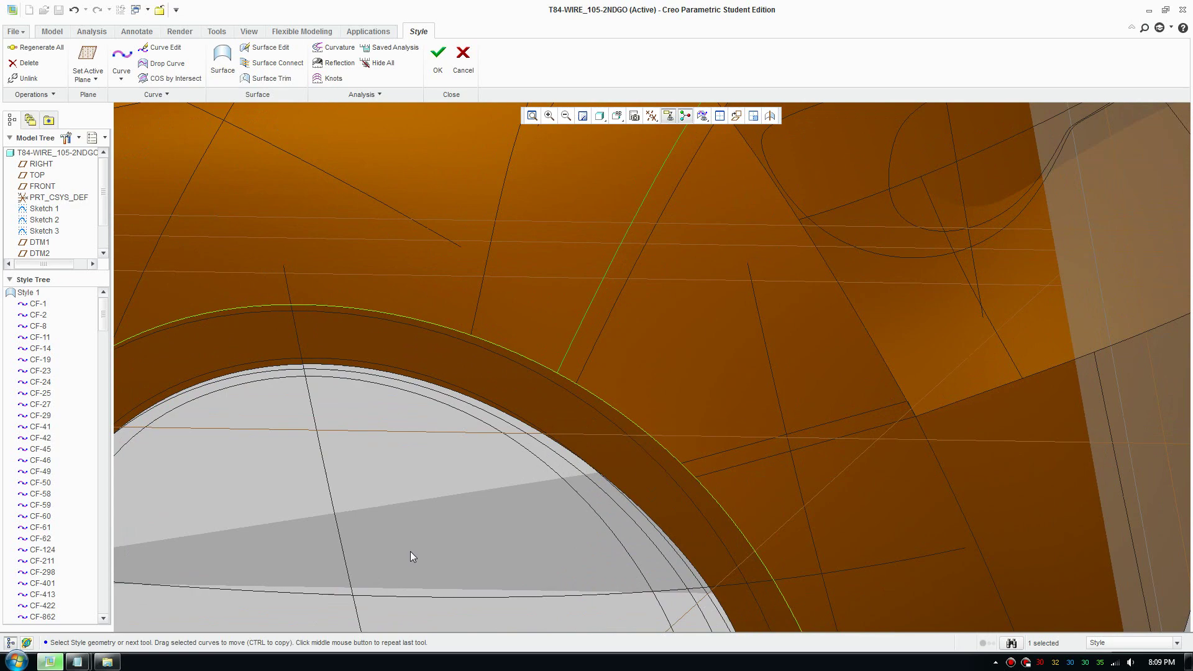
scroll(410, 551, "up", 3)
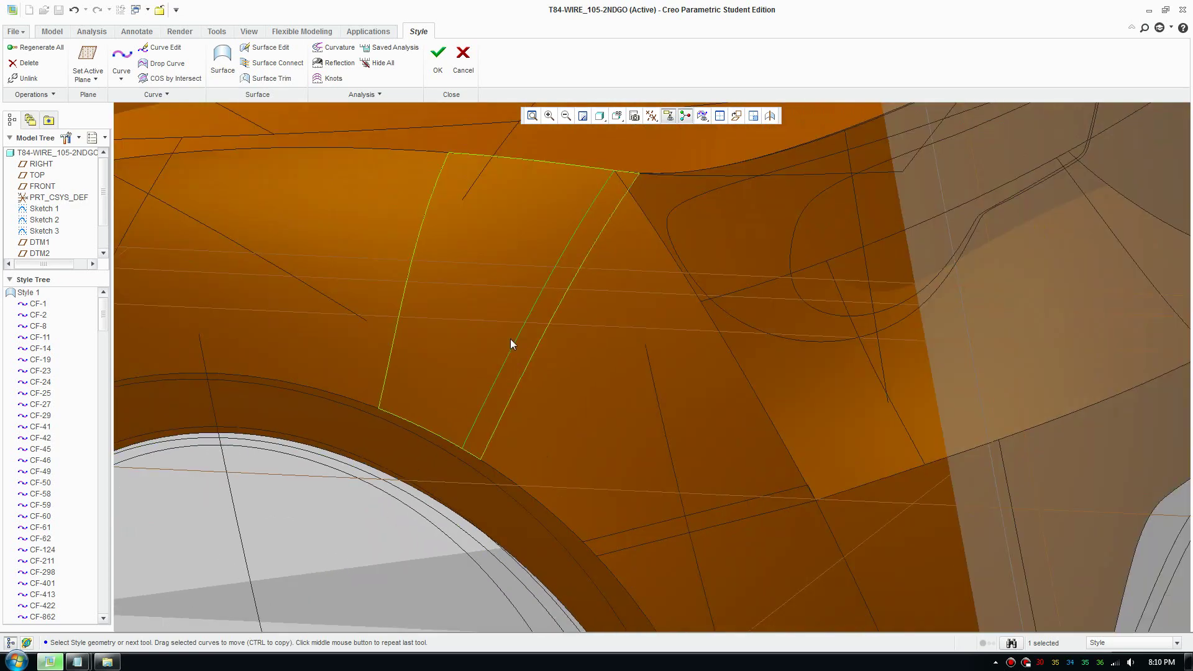
left_click(510, 339)
left_click(518, 340)
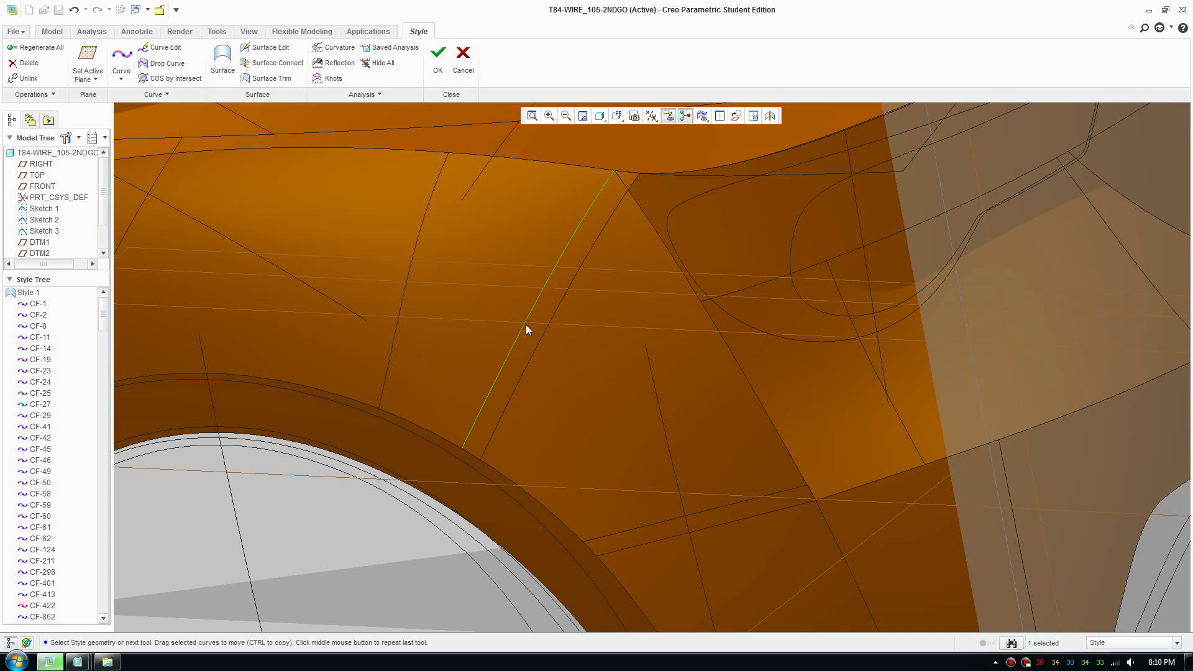
Delete the trimming curve on the rear fender, unlinking its children, and delete the overlapping surface between the wheel arch and tail light.
key("Delete")
left_click(1109, 352)
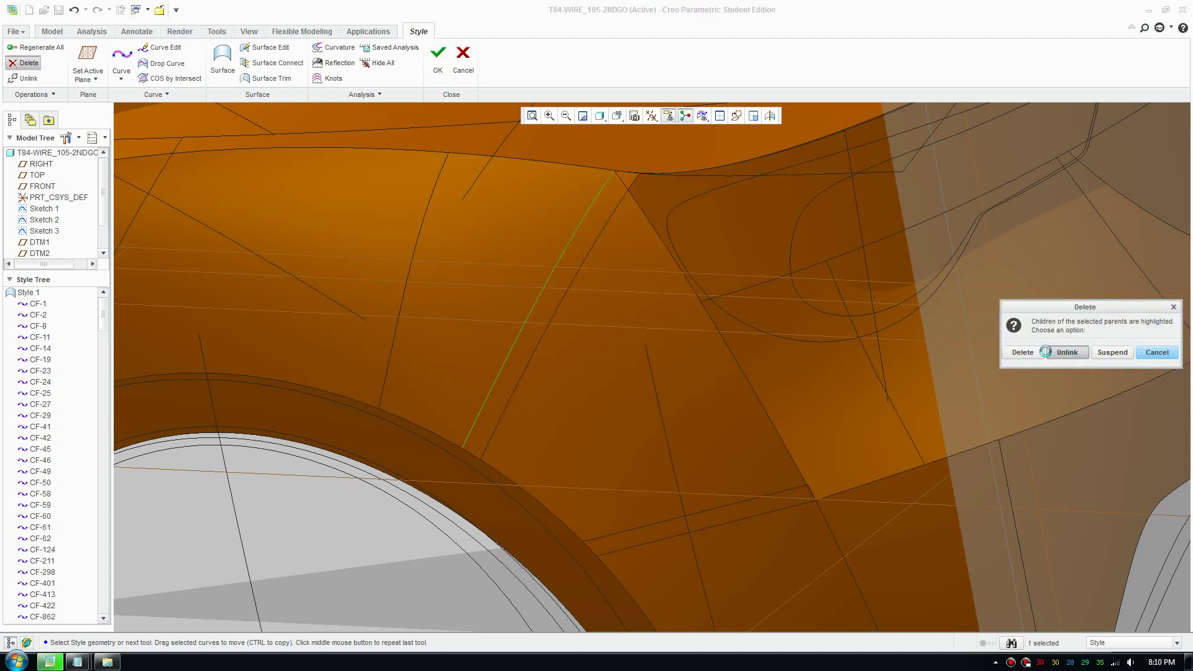
left_click(754, 468)
key("Delete")
left_click(568, 346)
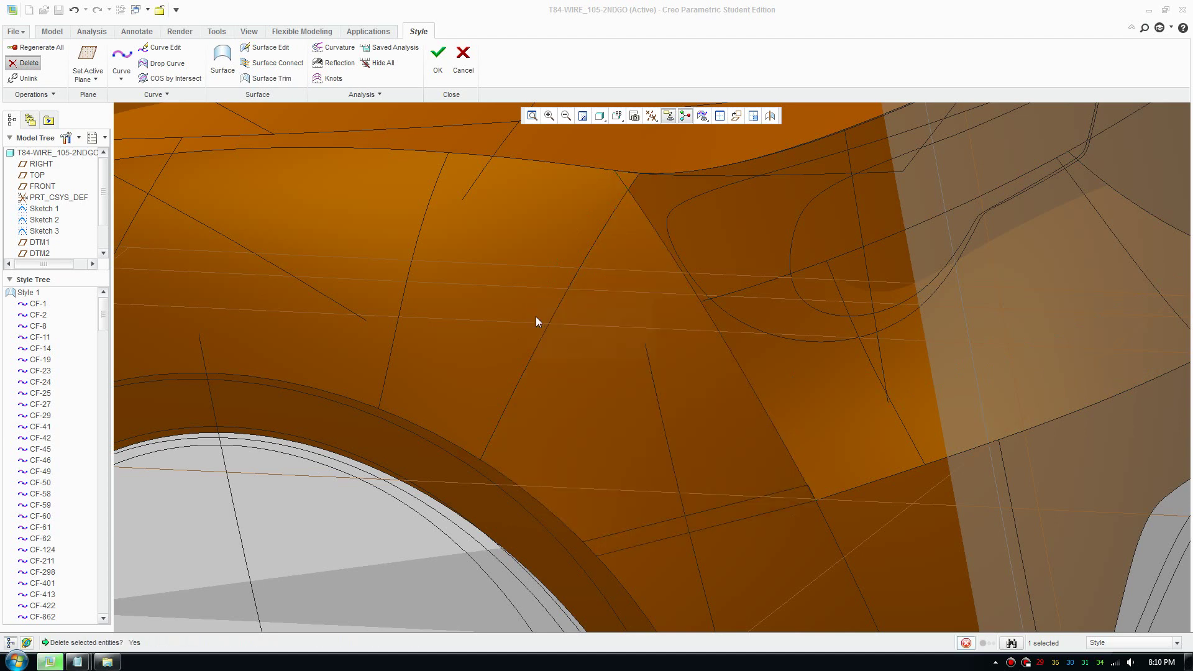
Draw a curve on the rear fender surface from the wheel arch edge up to the fender's top edge.
left_click(494, 309)
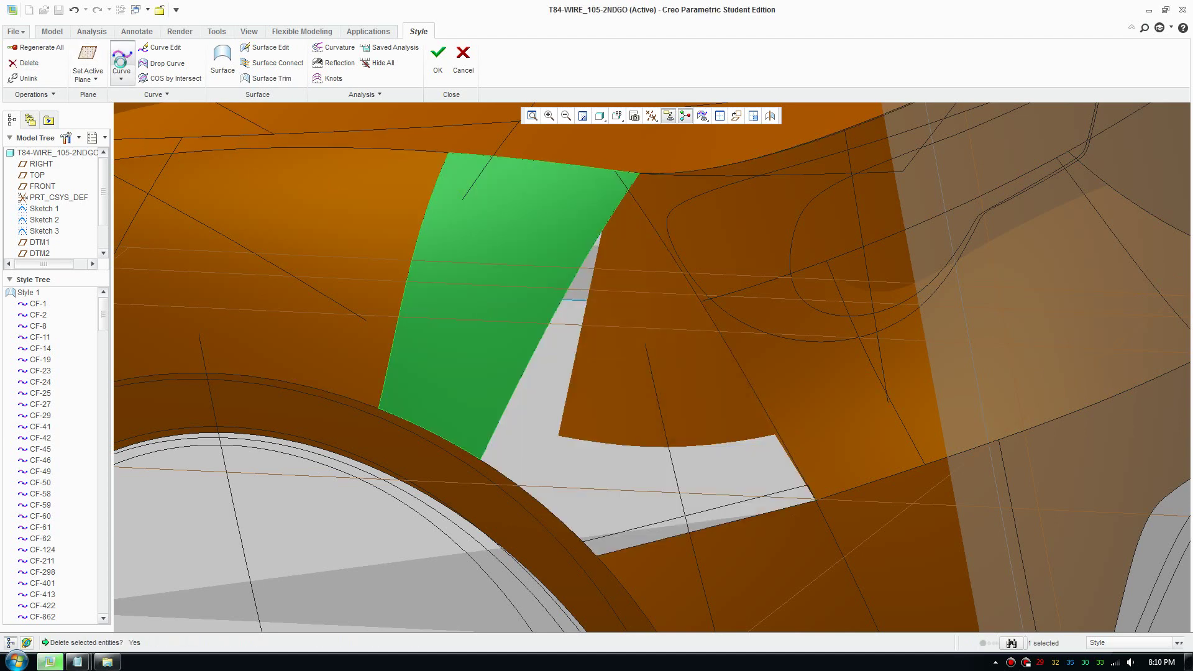
left_click(120, 61)
left_click(52, 63)
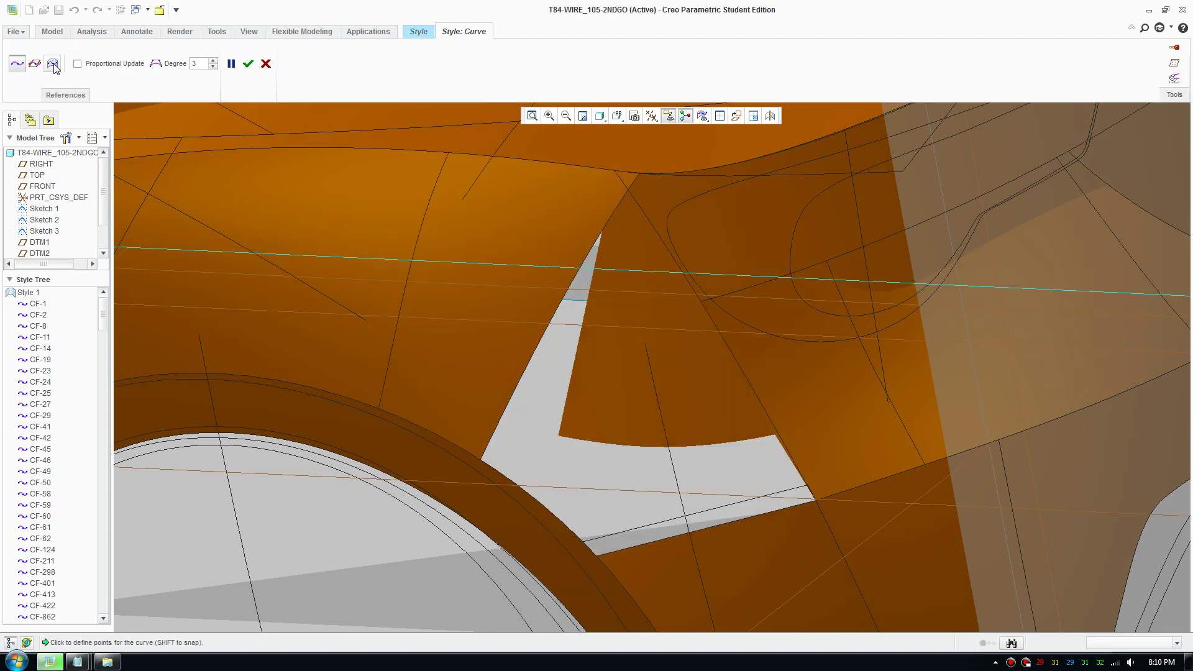
left_click(466, 428)
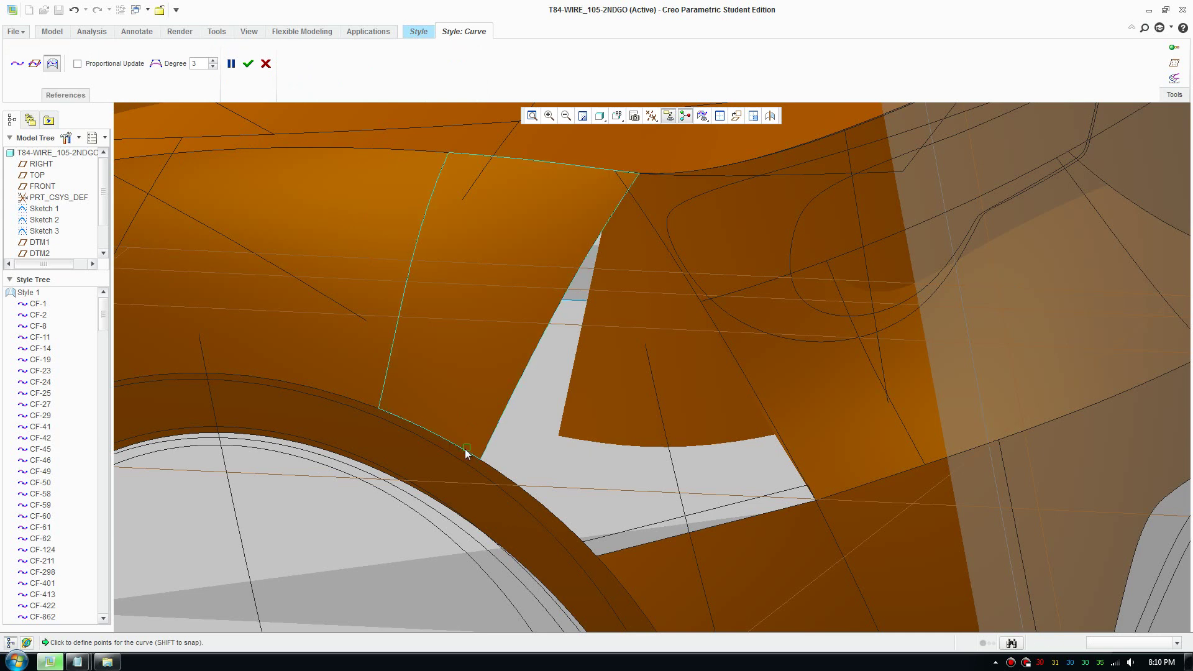
left_click(599, 188)
left_click(248, 63)
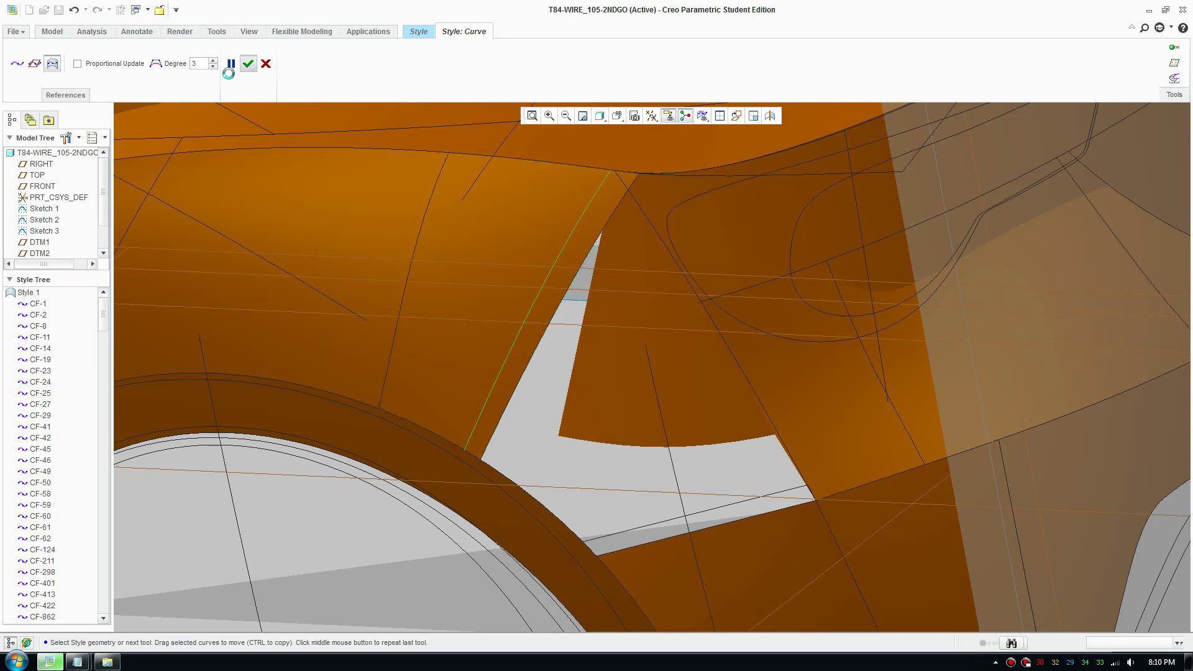
Edit curve CF-2809, snapping its upper end to the adjoining curve's end point and sliding its lower end rearward along the wheel arch edge.
left_click(534, 155)
scroll(564, 285, "down", 6)
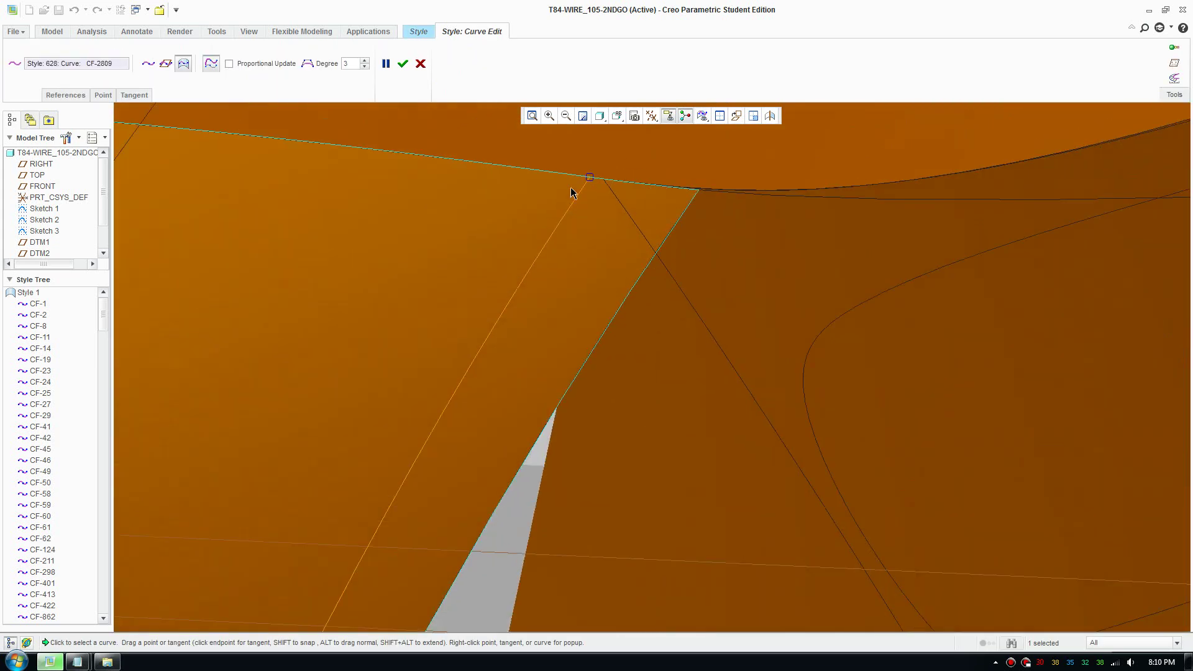
middle_click_drag(564, 286, 548, 314, "shift")
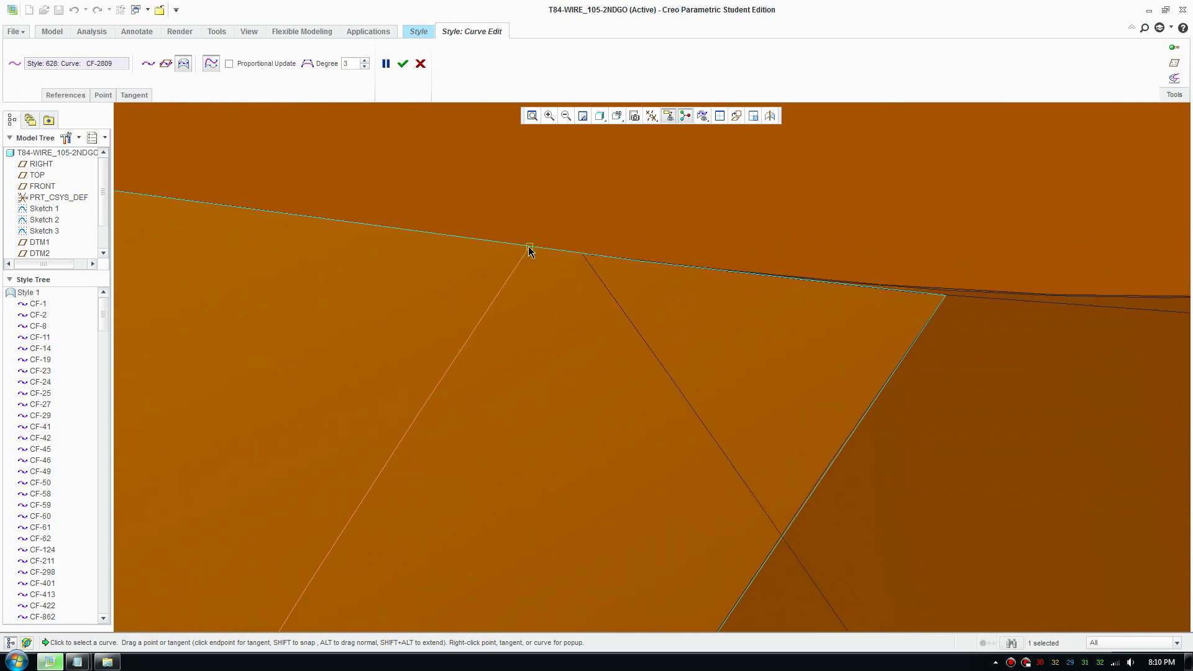
left_click_drag(529, 248, 586, 254)
middle_click_drag(603, 353, 352, 491)
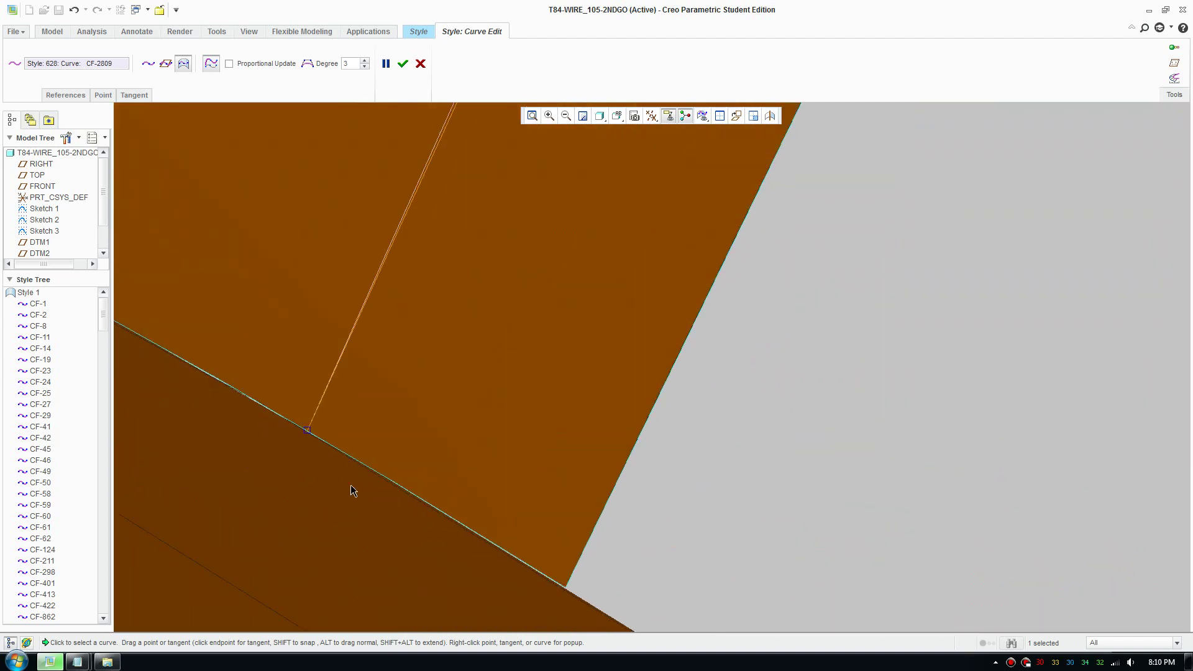
left_click_drag(312, 433, 340, 453)
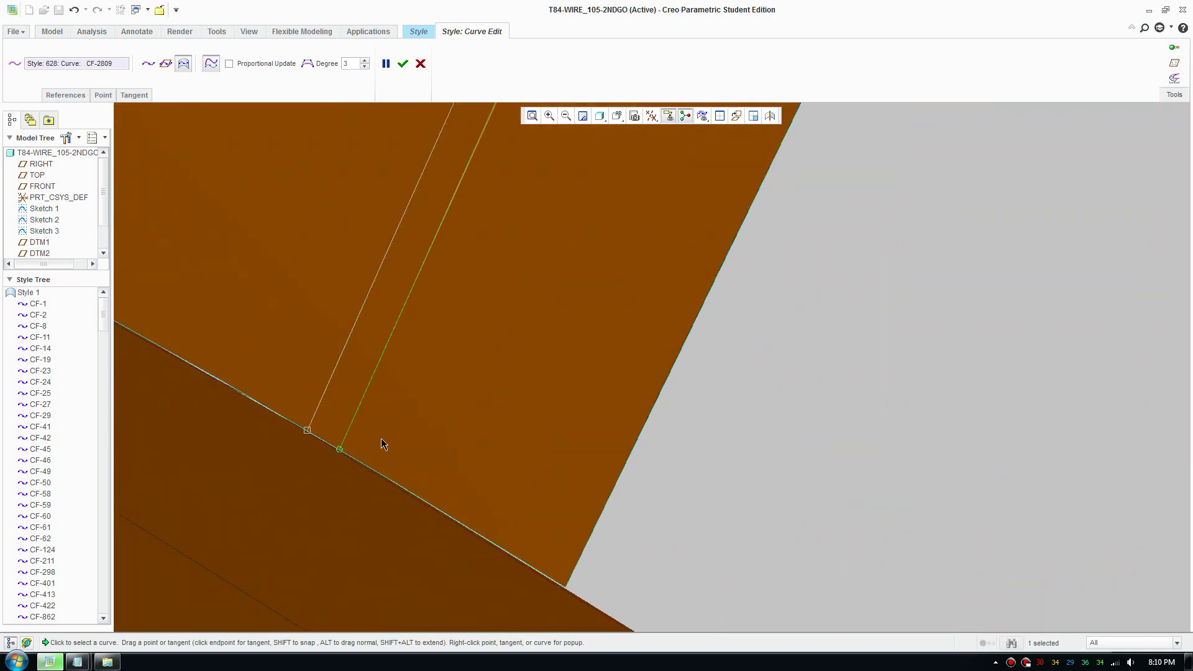
scroll(392, 428, "up", 10)
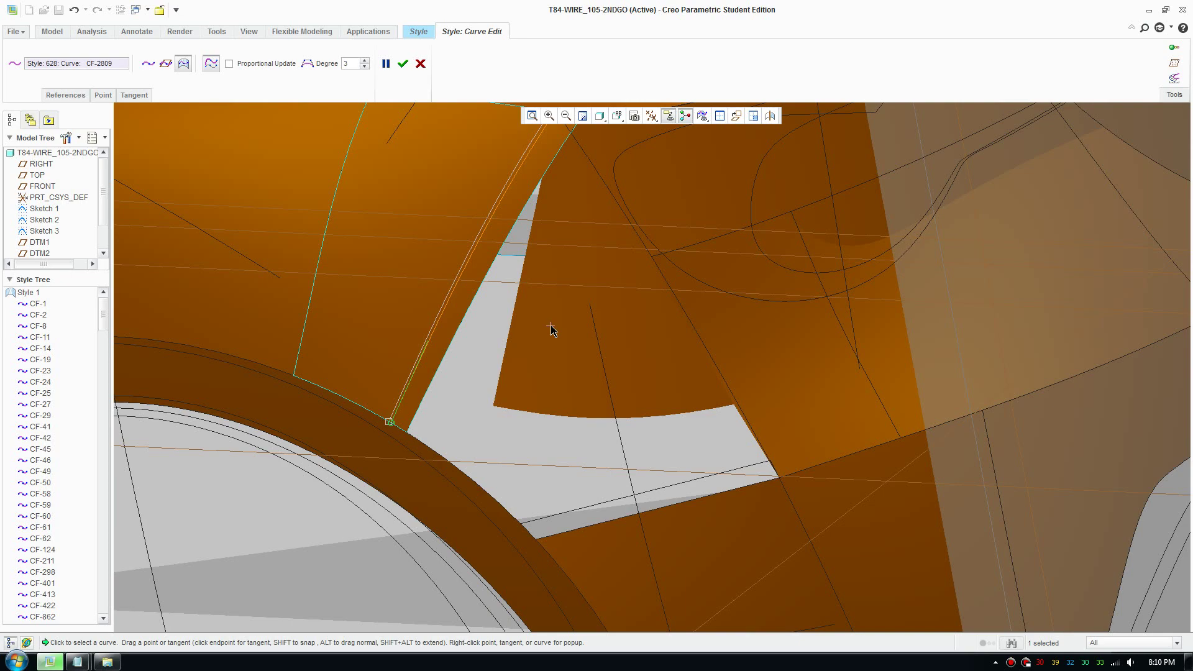
middle_click_drag(552, 328, 506, 470, "shift")
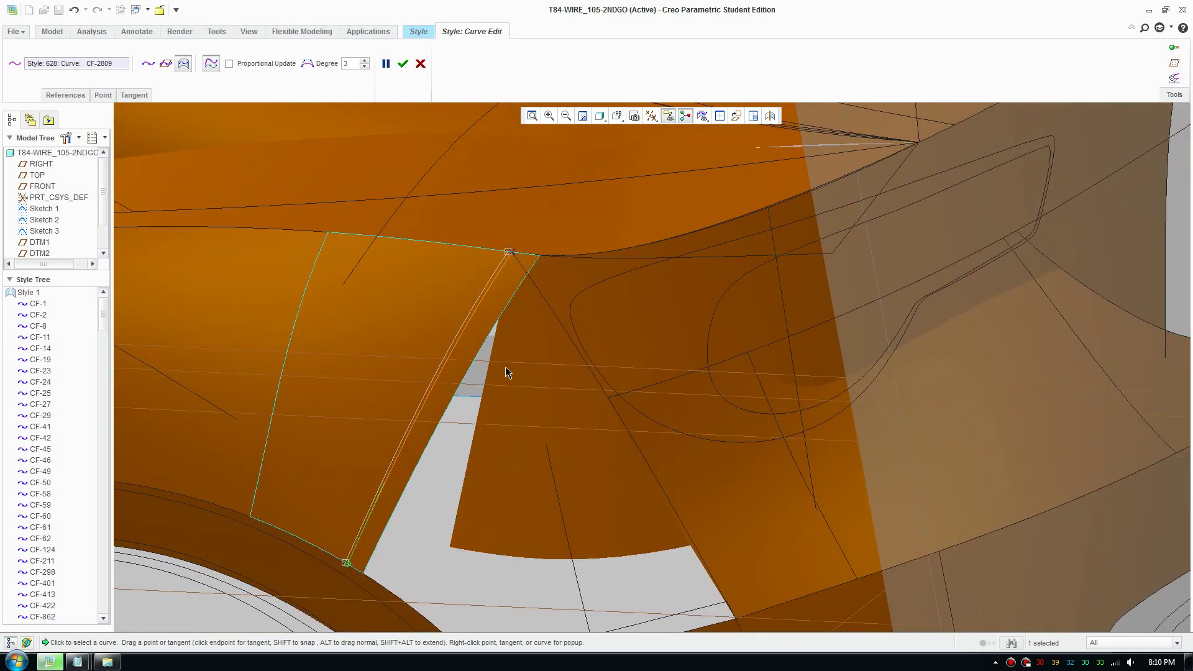
middle_click_drag(506, 371, 479, 327)
left_click(403, 63)
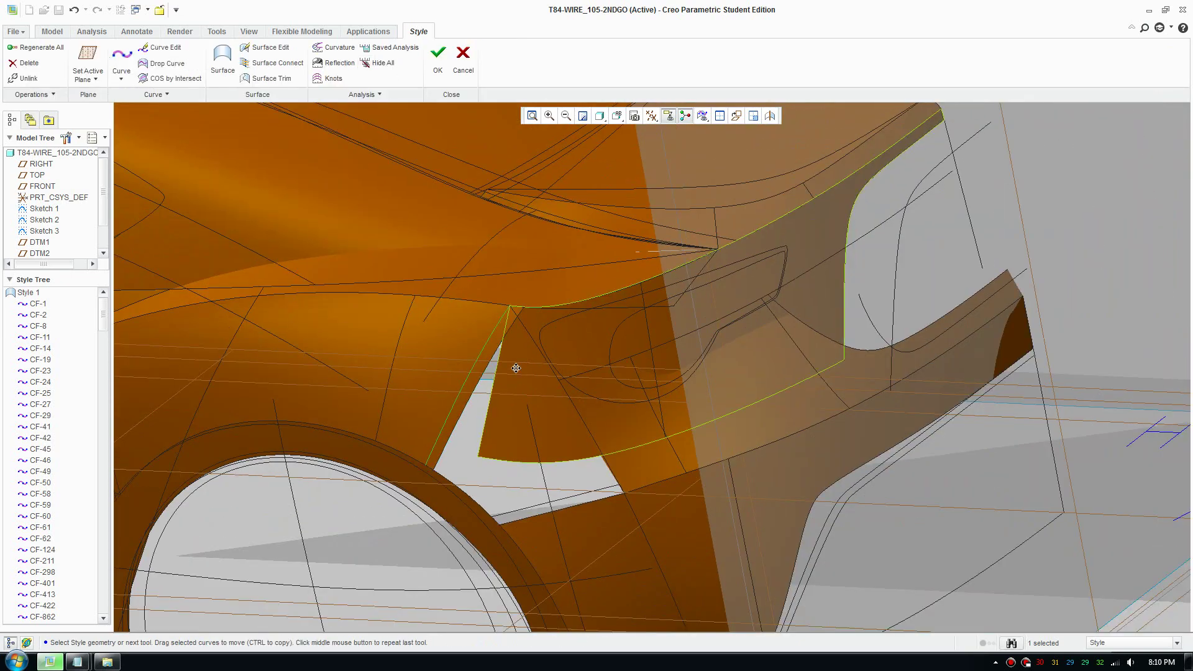
Trim the fender surface with curve CF-2809, removing the narrow strip behind the curve.
scroll(515, 368, "up", 2)
scroll(486, 341, "up", 2)
left_click(404, 274)
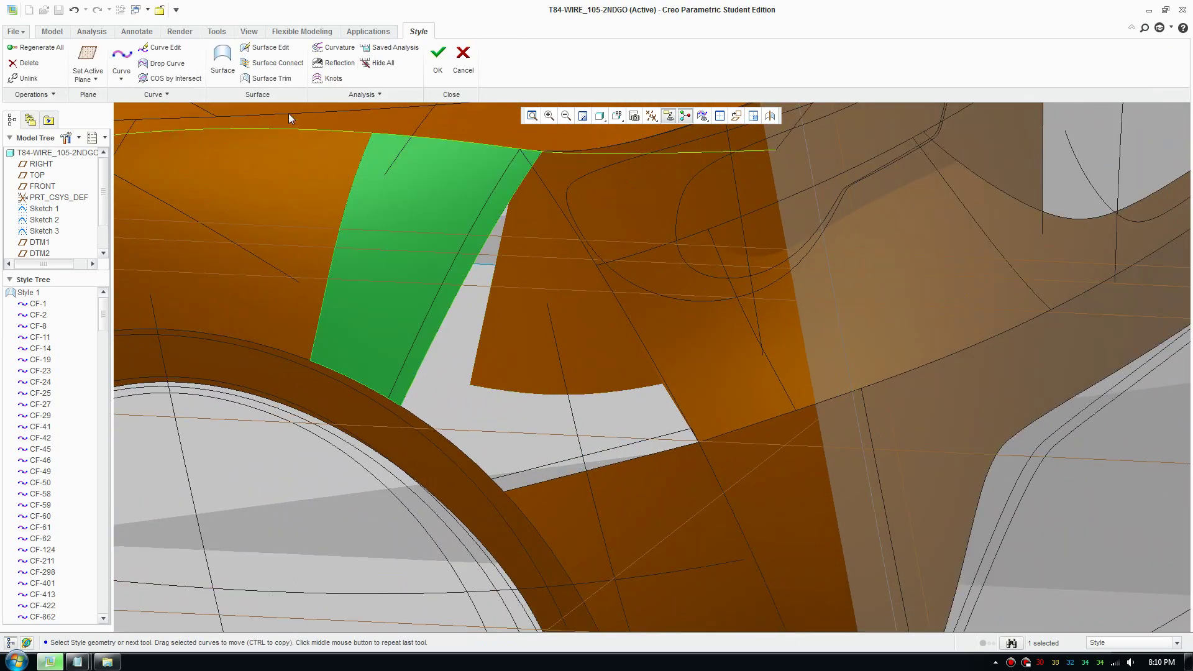
left_click(259, 80)
left_click(468, 215)
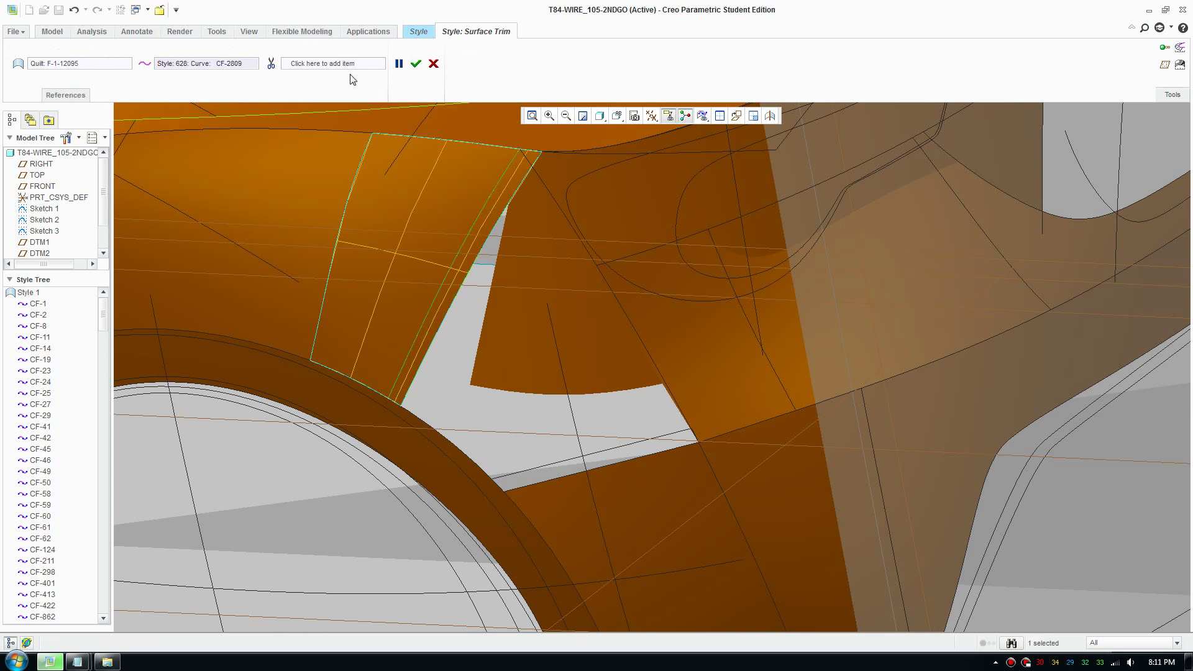
left_click(350, 65)
left_click(479, 202)
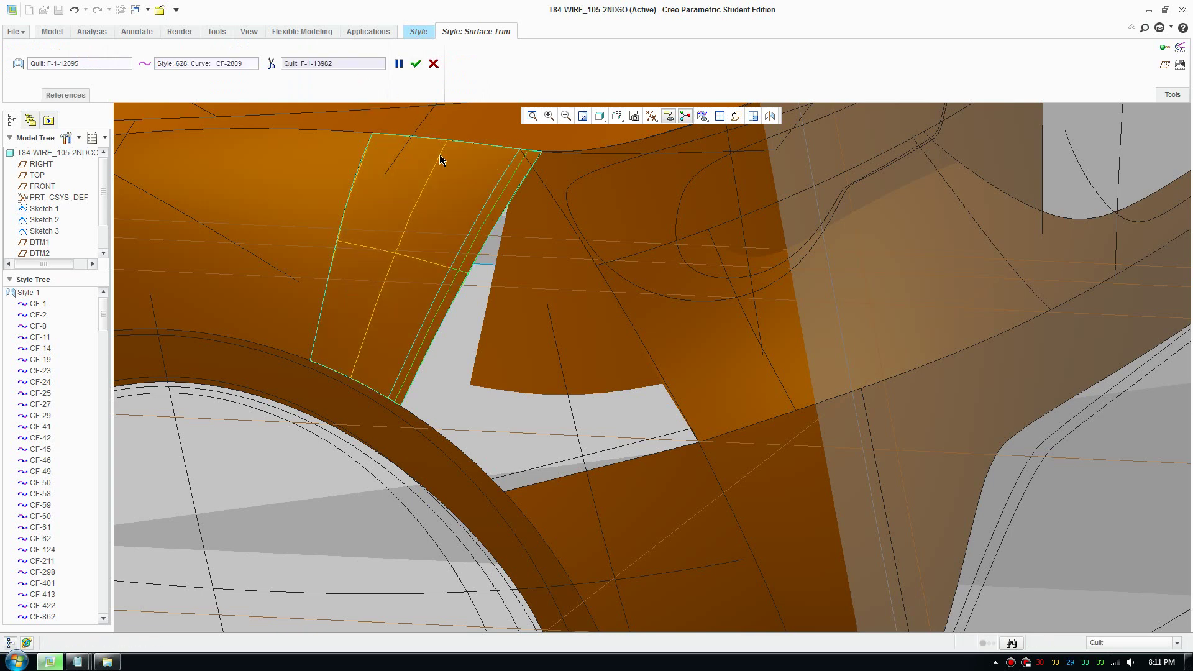
left_click(415, 65)
Start a Style surface from the four boundary curves around the gap behind the rear wheel arch.
scroll(512, 256, "down", 2)
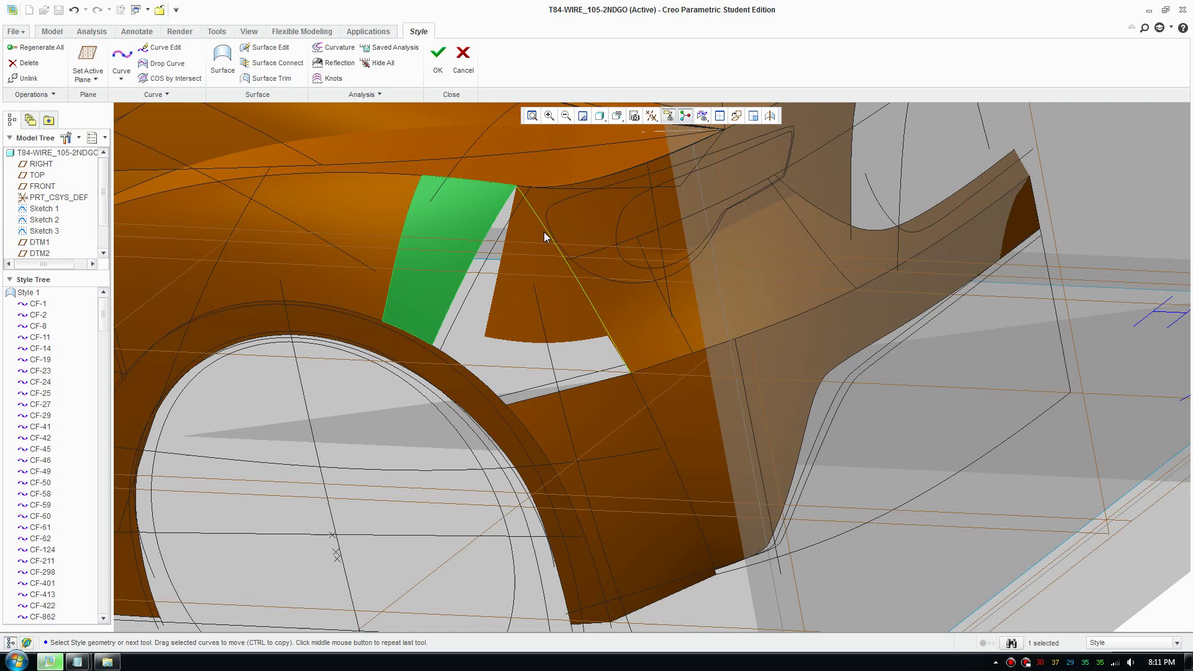
scroll(610, 341, "up", 2)
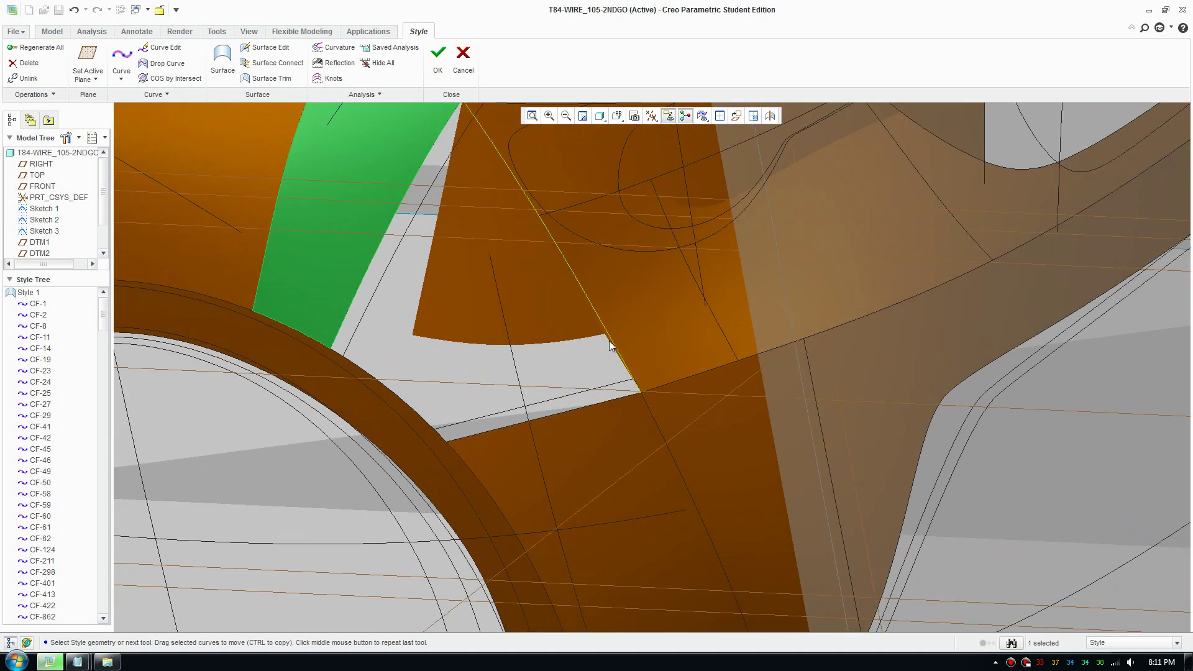
left_click(609, 342)
left_click(573, 410, "ctrl")
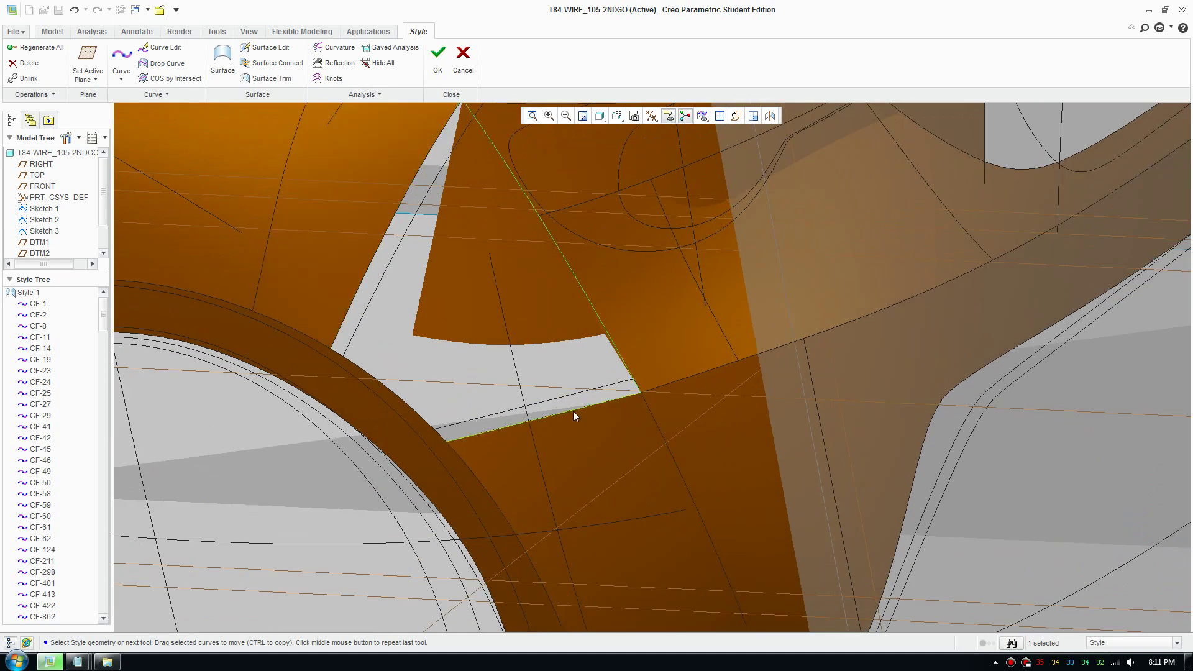
left_click(385, 385, "ctrl")
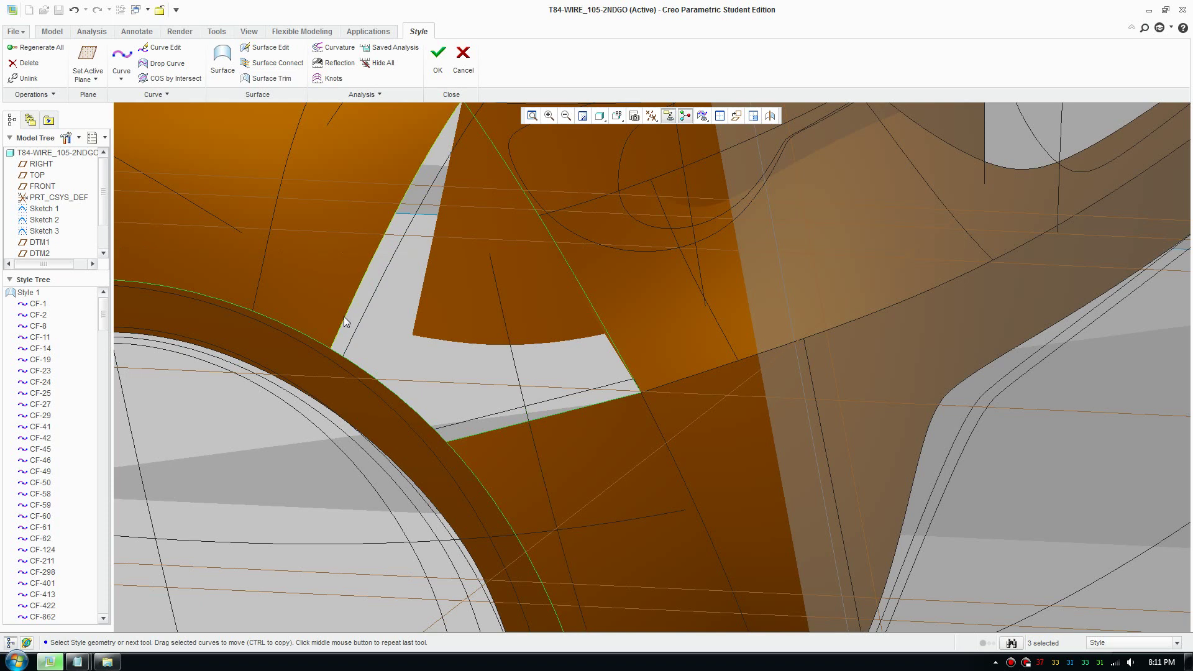
left_click(344, 317, "ctrl")
middle_click_drag(455, 319, 461, 387, "shift")
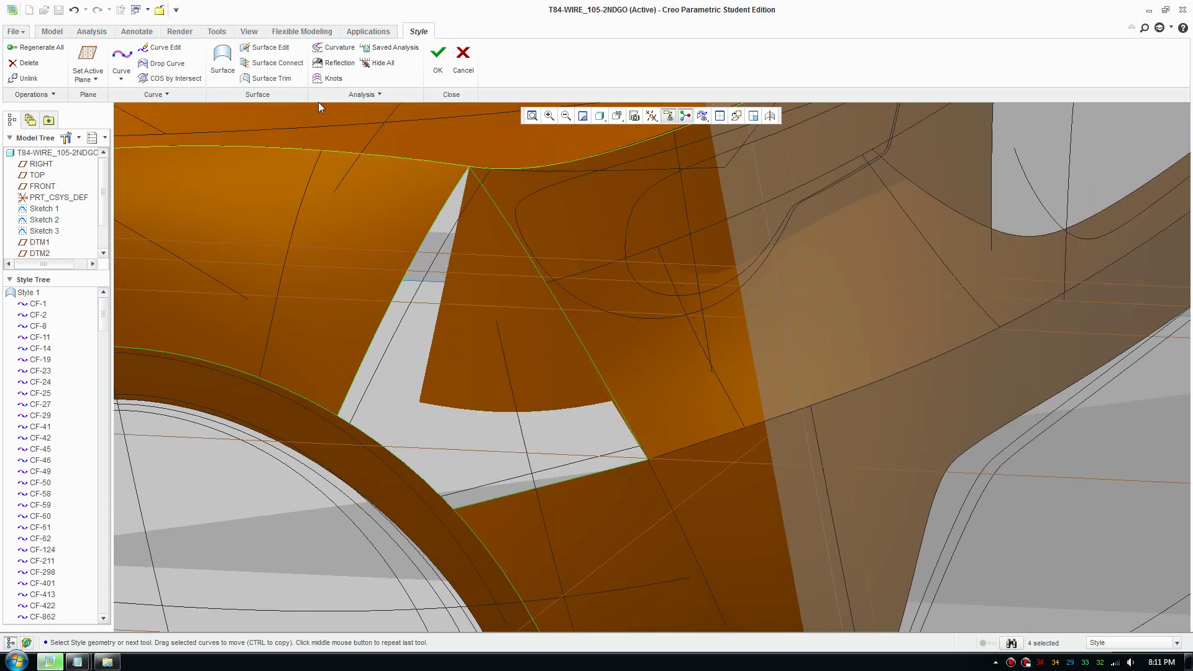
left_click(222, 59)
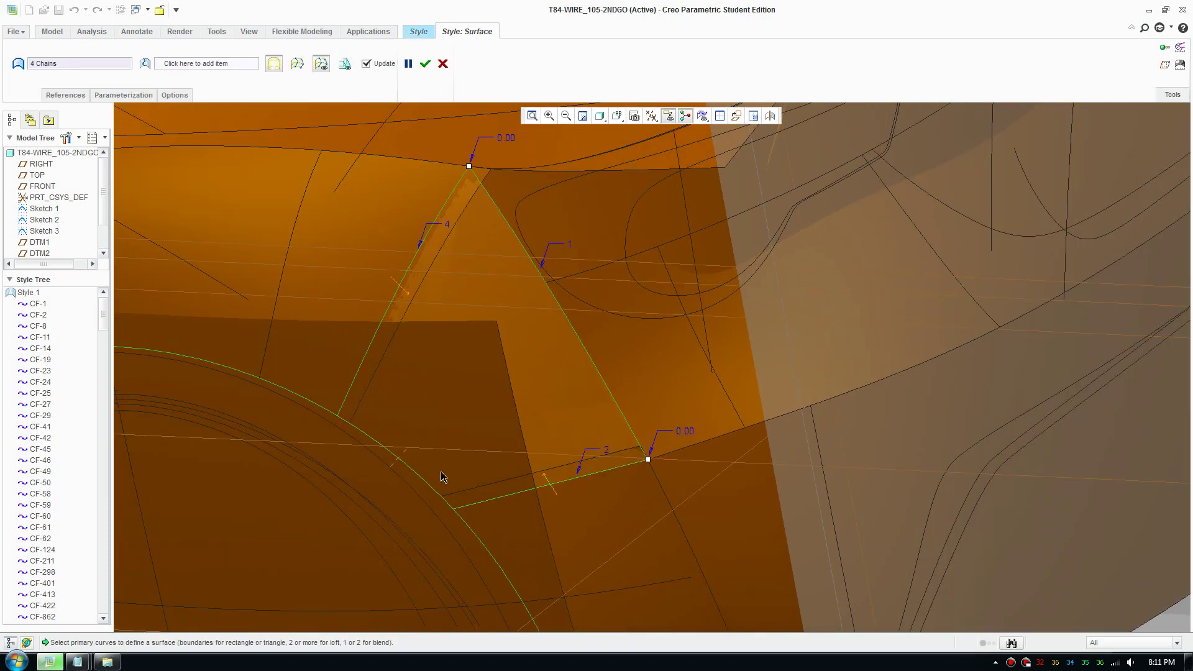
Set the new surface's connections along the front and lower boundaries to Curvature, connect the defining curves, and accept the surface.
right_click(401, 289)
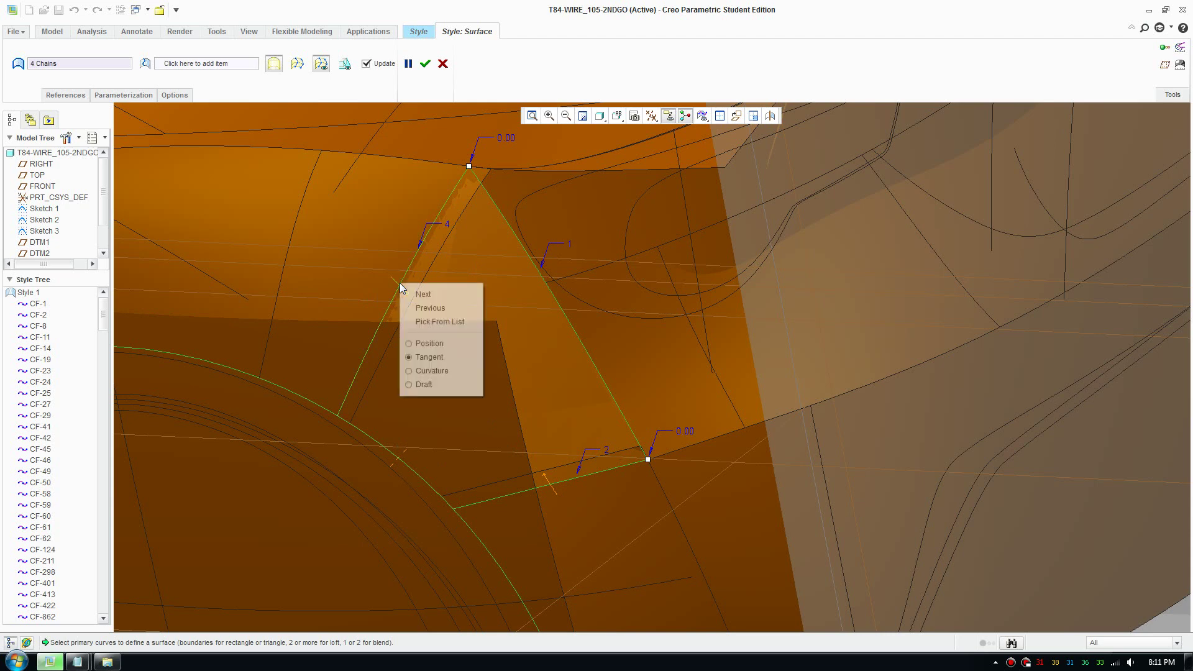
left_click(451, 373)
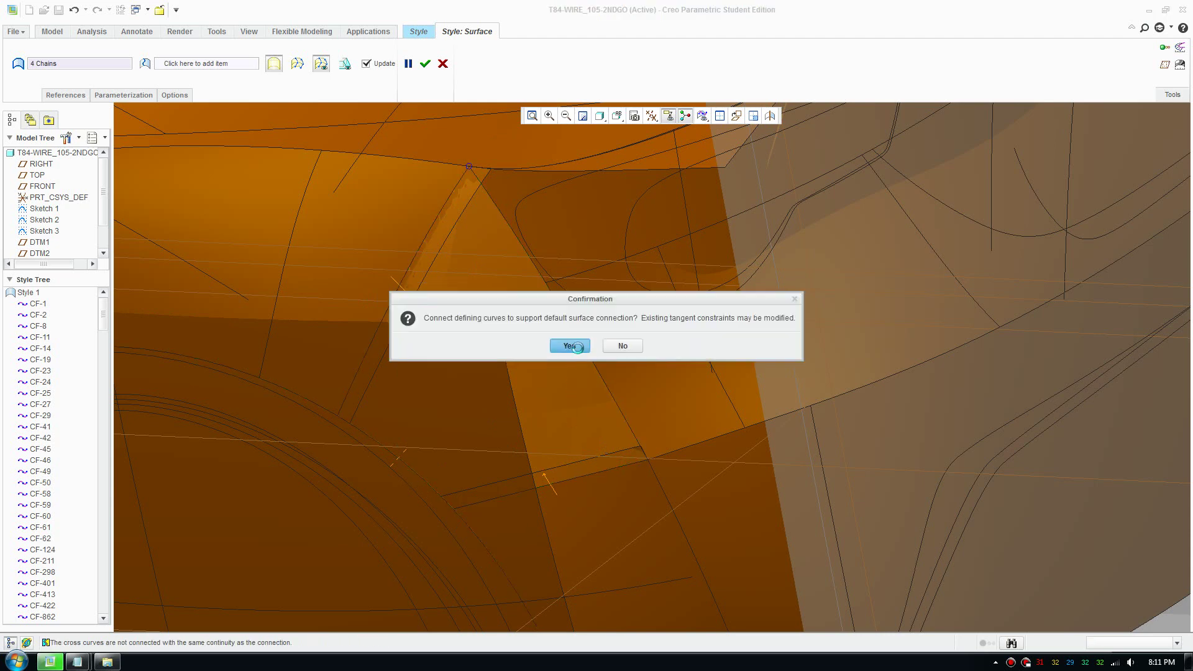
left_click(570, 346)
right_click(555, 496)
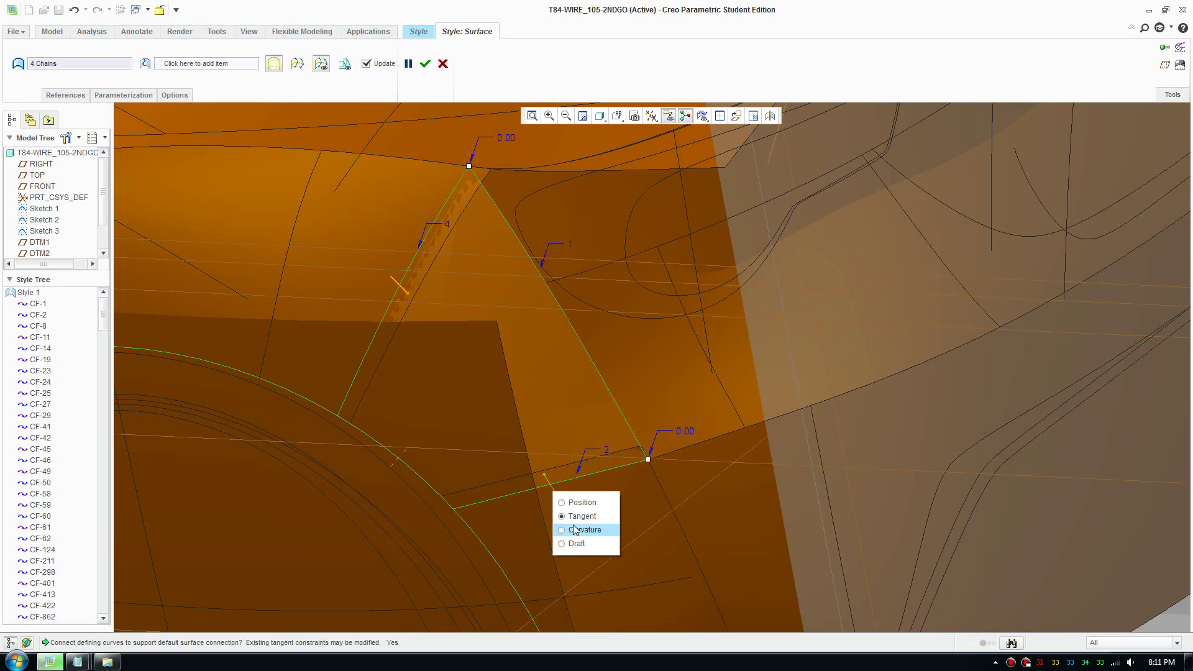
left_click(578, 530)
left_click(426, 65)
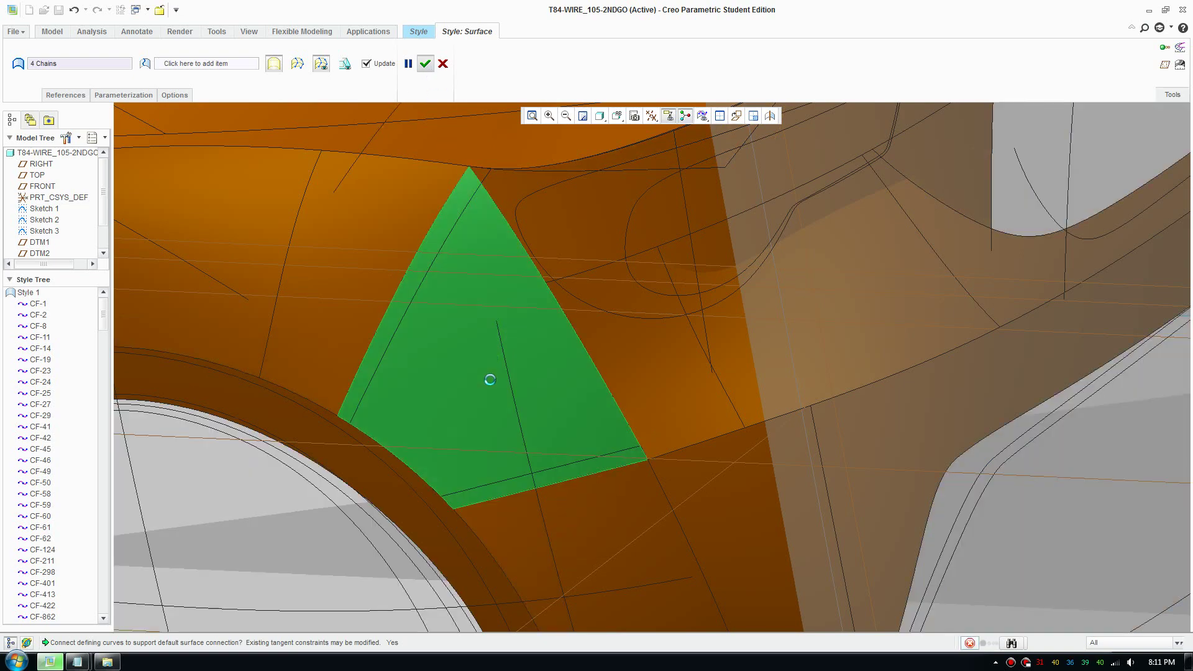
Finish the Style 1 edits and return to the part model.
scroll(491, 379, "up", 4)
middle_click_drag(236, 181, 463, 177, "shift")
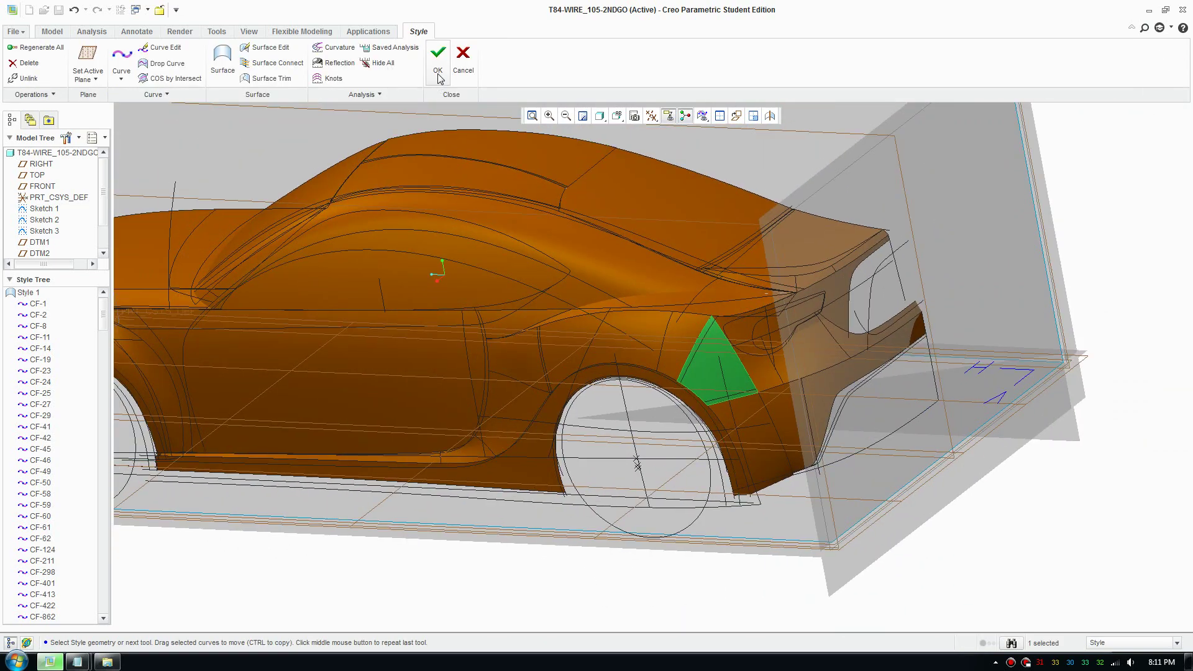
left_click(449, 582)
left_click(399, 139)
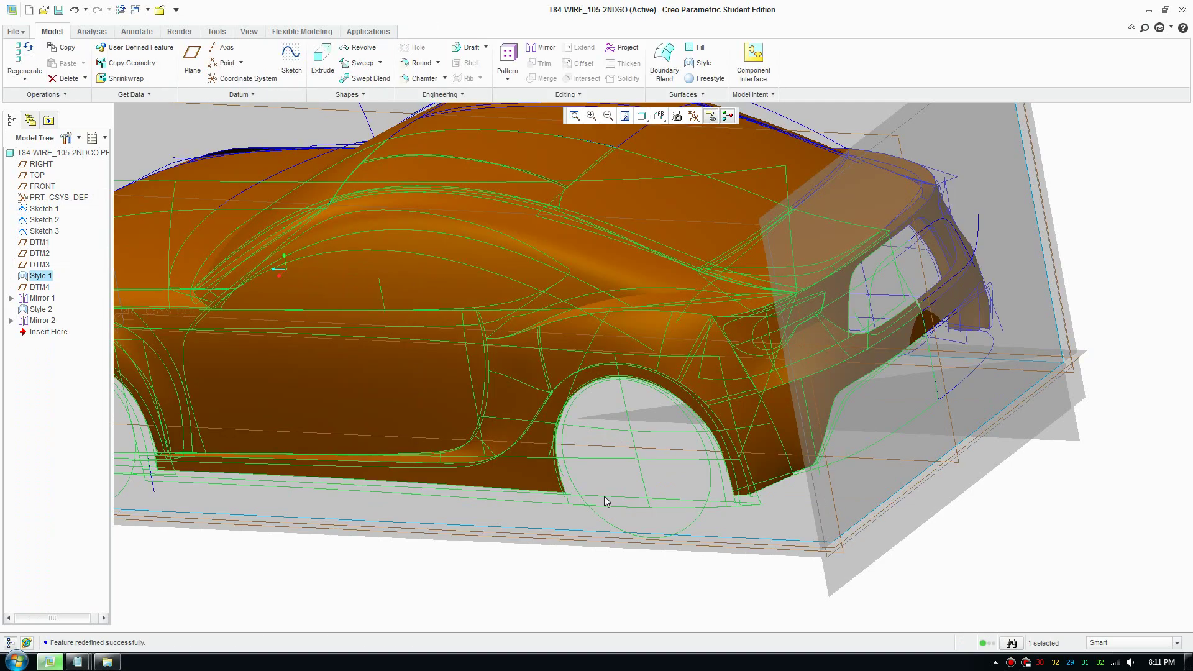
Examine how the rear fender quilt and the door side quilt overlap around the fender's front edge and the window area.
scroll(600, 461, "down", 1)
left_click(603, 304)
scroll(603, 305, "up", 2)
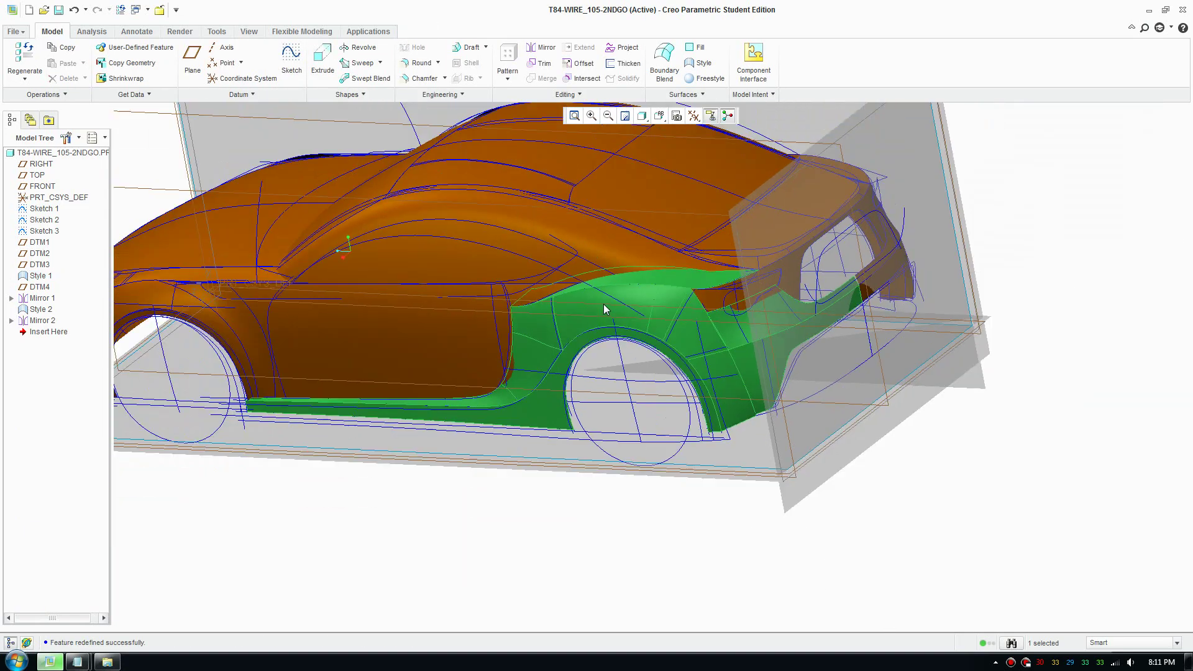
middle_click_drag(607, 482, 744, 260)
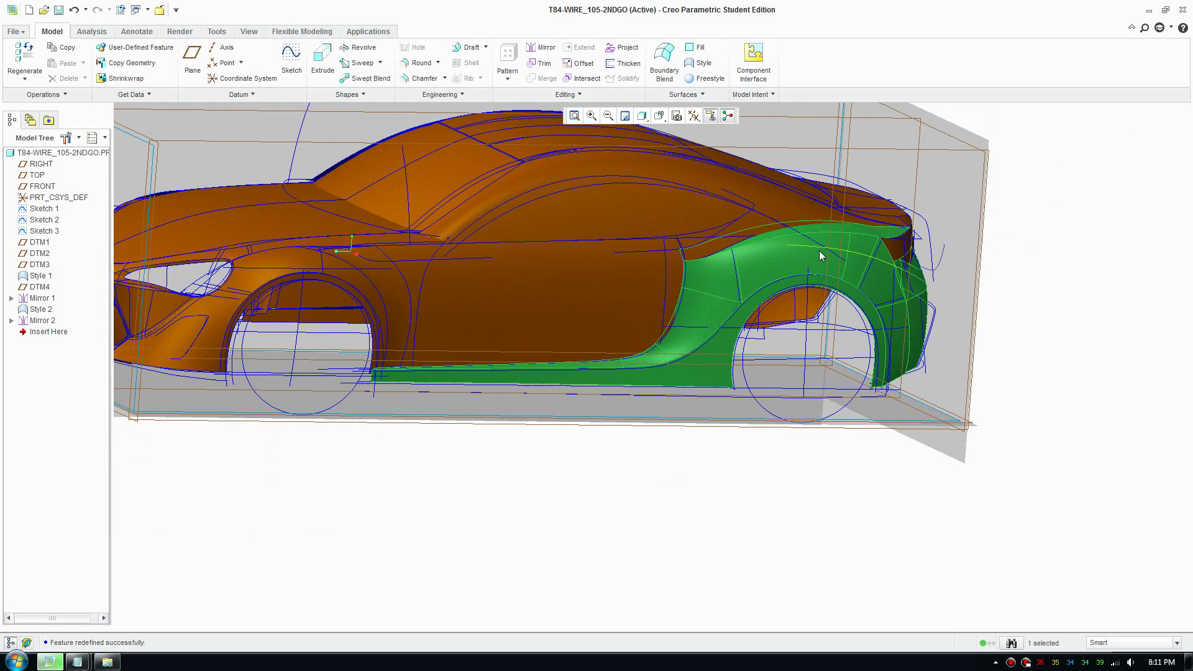
middle_click_drag(821, 255, 860, 312)
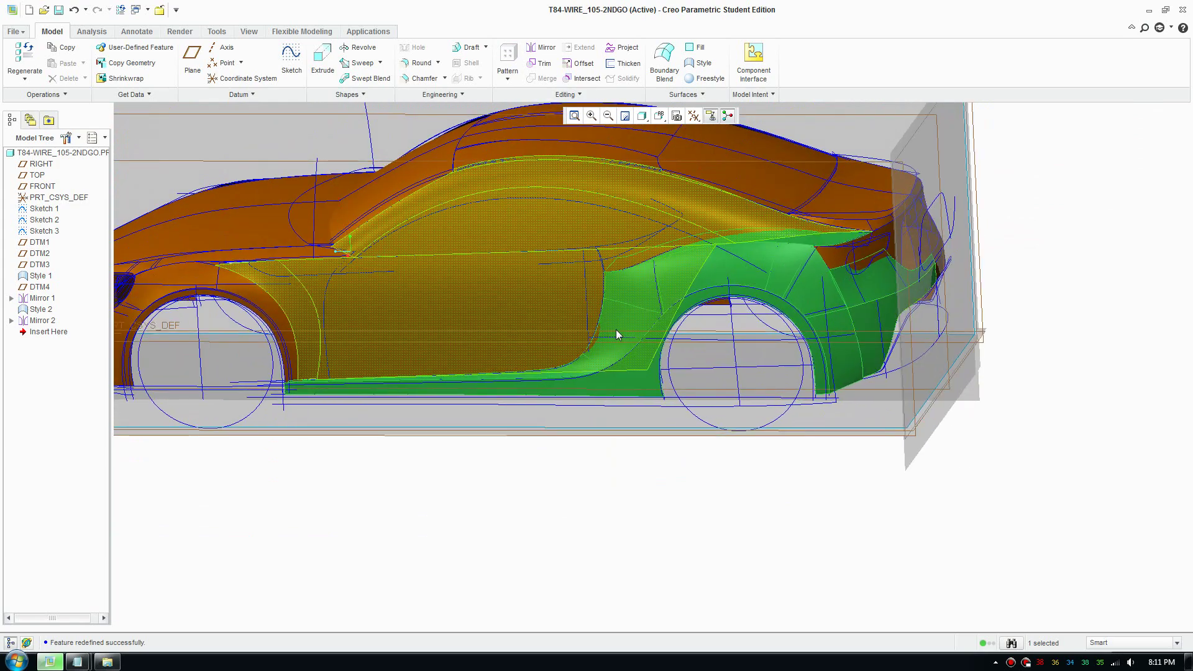
scroll(617, 328, "up", 2)
scroll(719, 309, "down", 2)
middle_click_drag(563, 308, 757, 362, "shift")
scroll(840, 322, "up", 5)
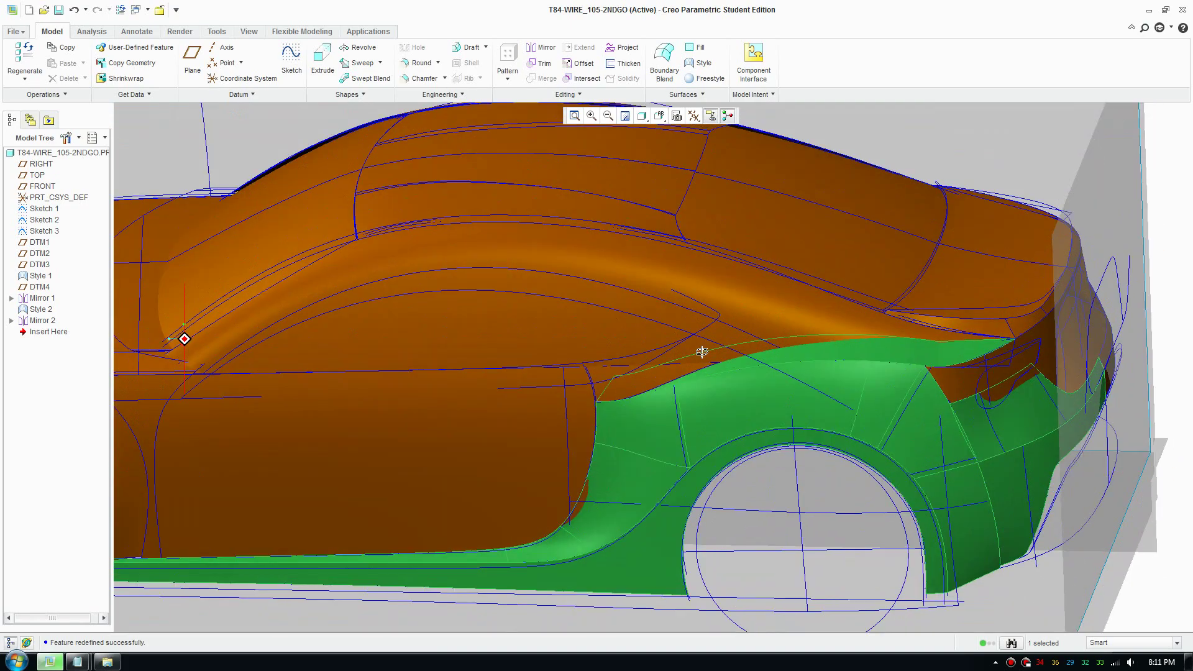
scroll(580, 443, "down", 1)
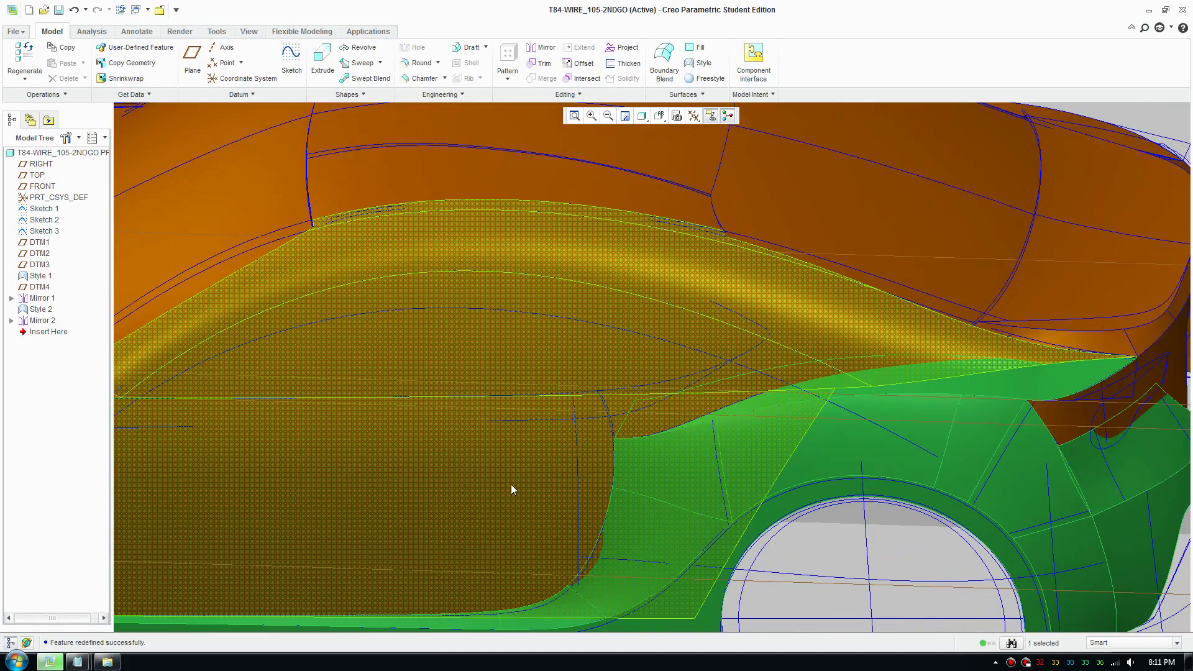
middle_click_drag(511, 483, 559, 349, "shift")
scroll(564, 362, "up", 2)
middle_click_drag(248, 356, 299, 409, "shift")
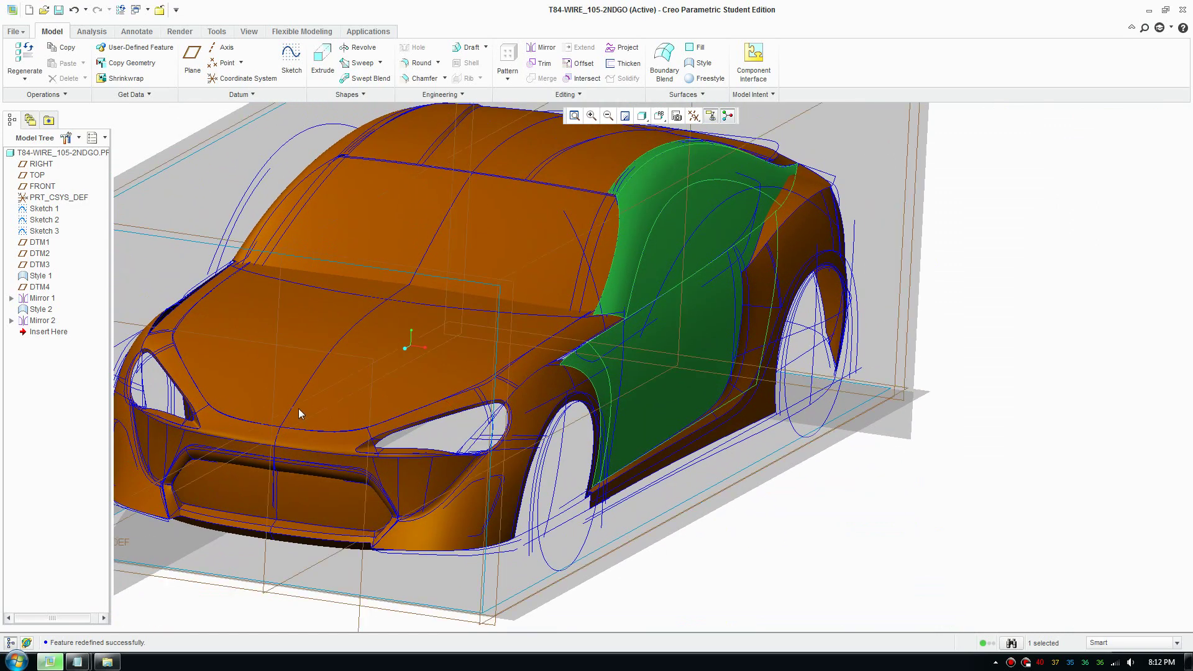
Merge the hood and front fender quilt with its mirrored half across the car's centre plane.
left_click(375, 397)
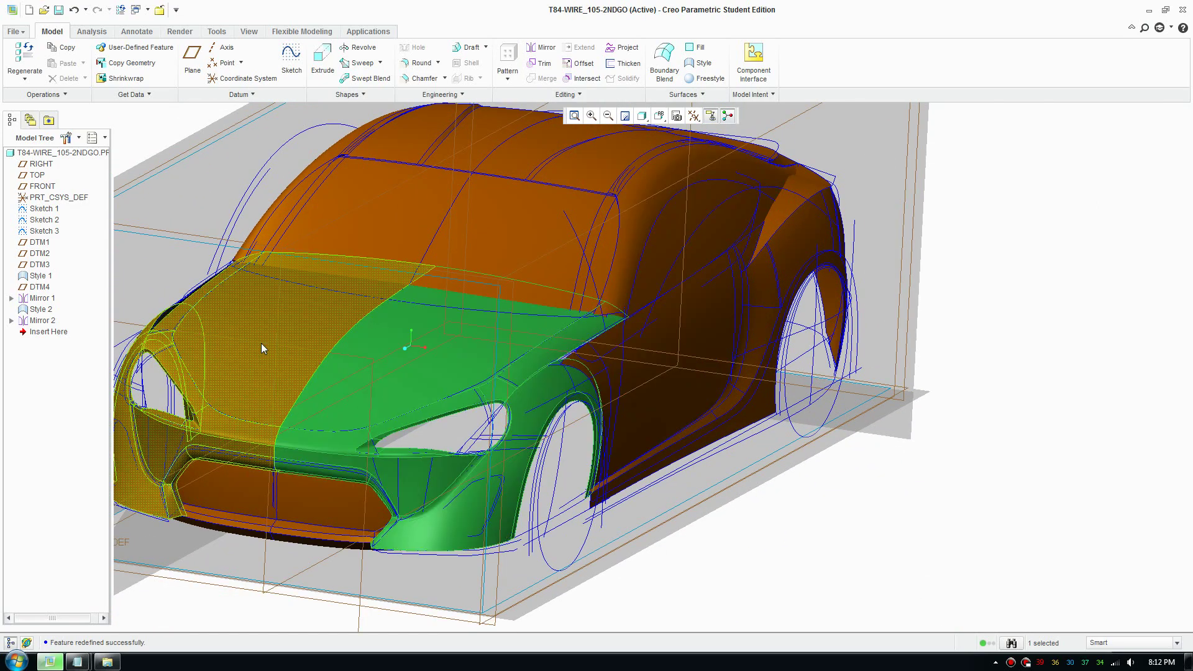
left_click(255, 313, "ctrl")
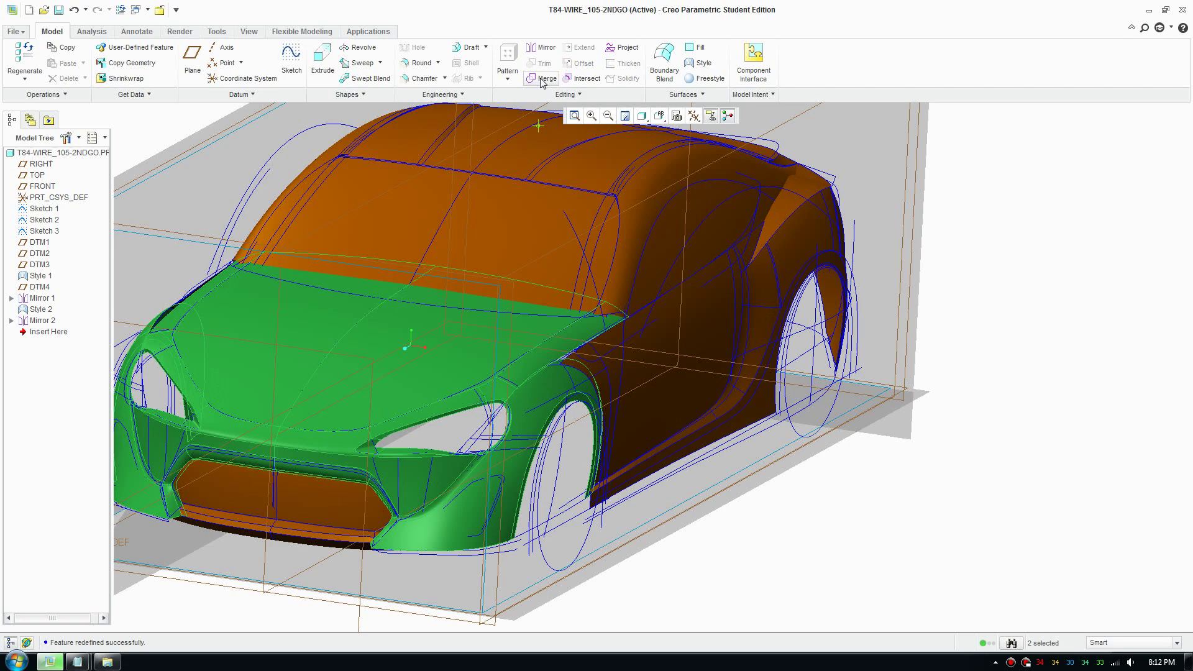
scroll(285, 380, "down", 2)
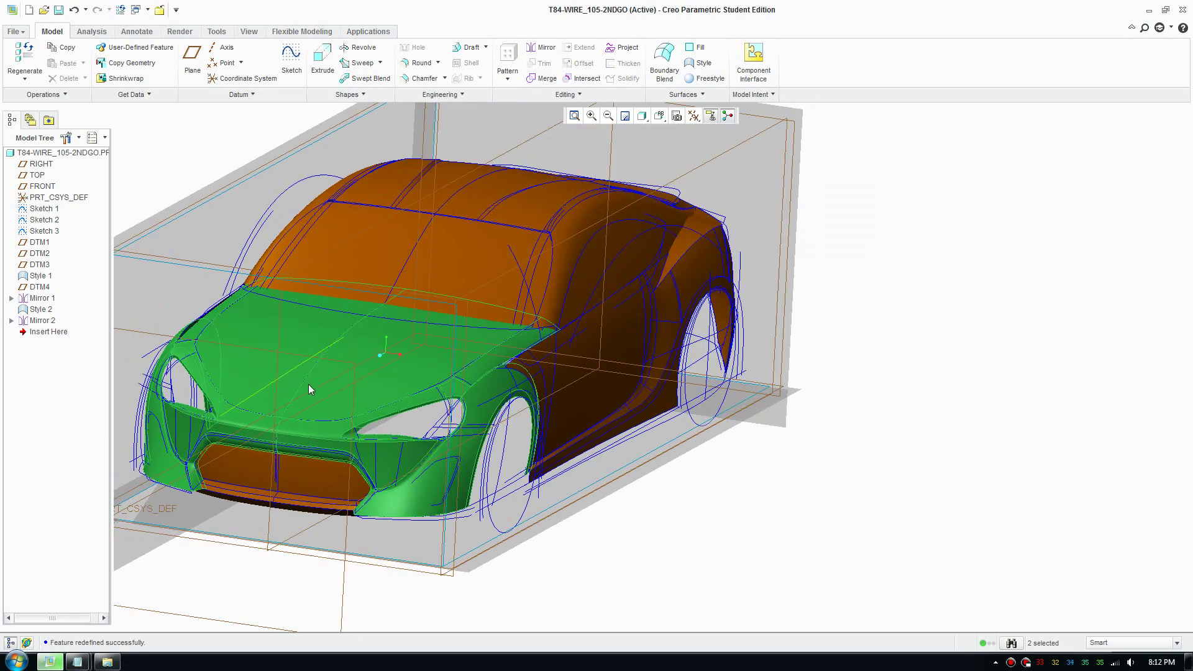
scroll(471, 412, "down", 2)
scroll(445, 391, "up", 2)
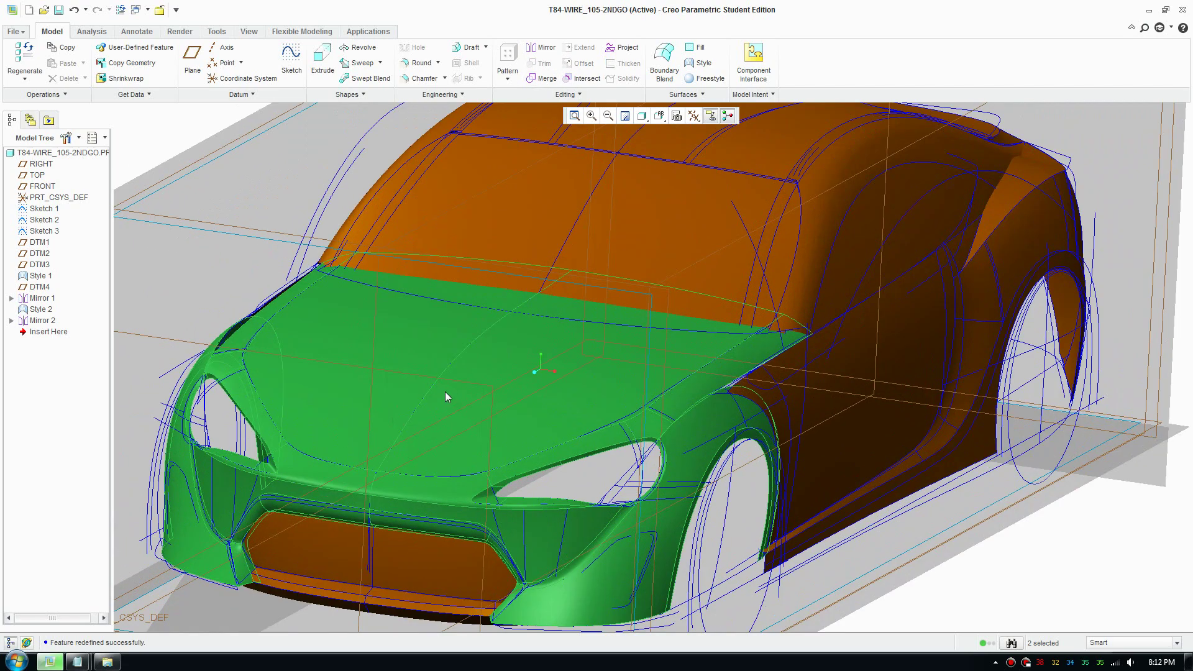
left_click(538, 78)
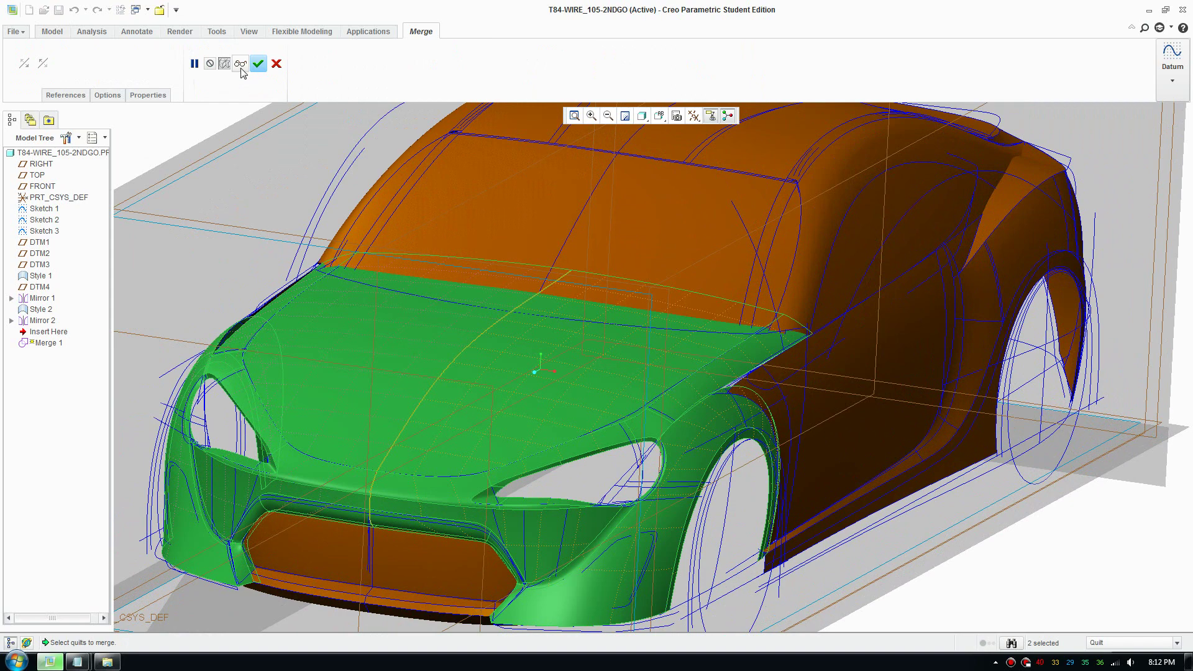
left_click(257, 63)
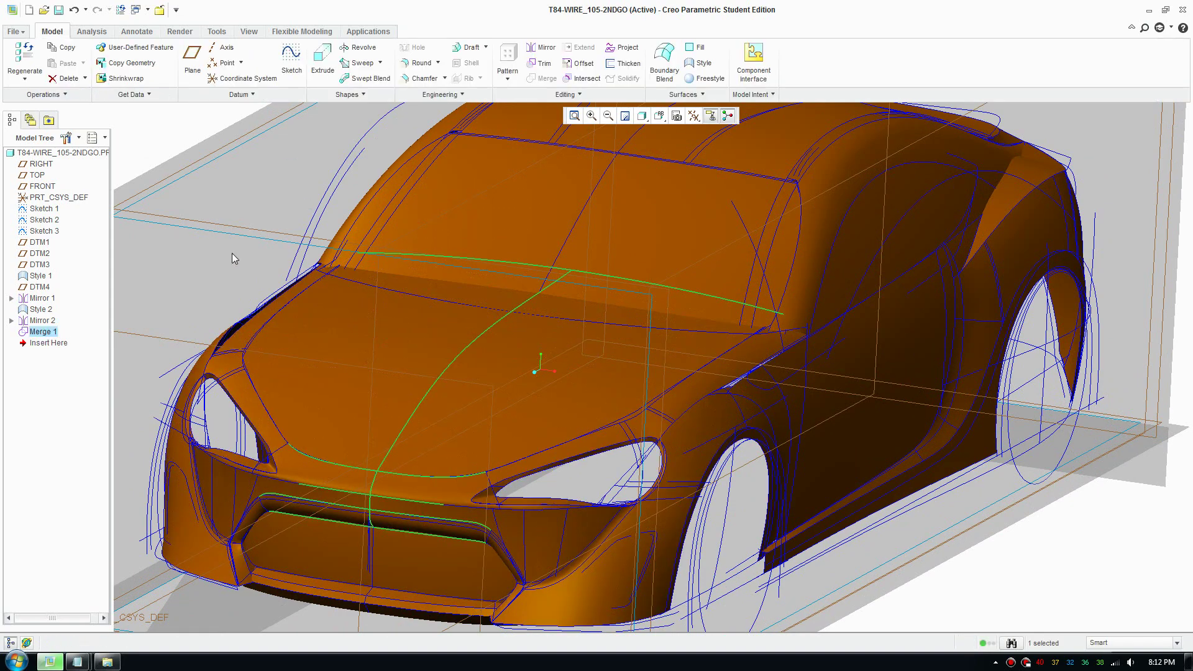
Merge the two halves of the front grille surface into one quilt.
scroll(233, 253, "down", 3)
left_click(424, 363)
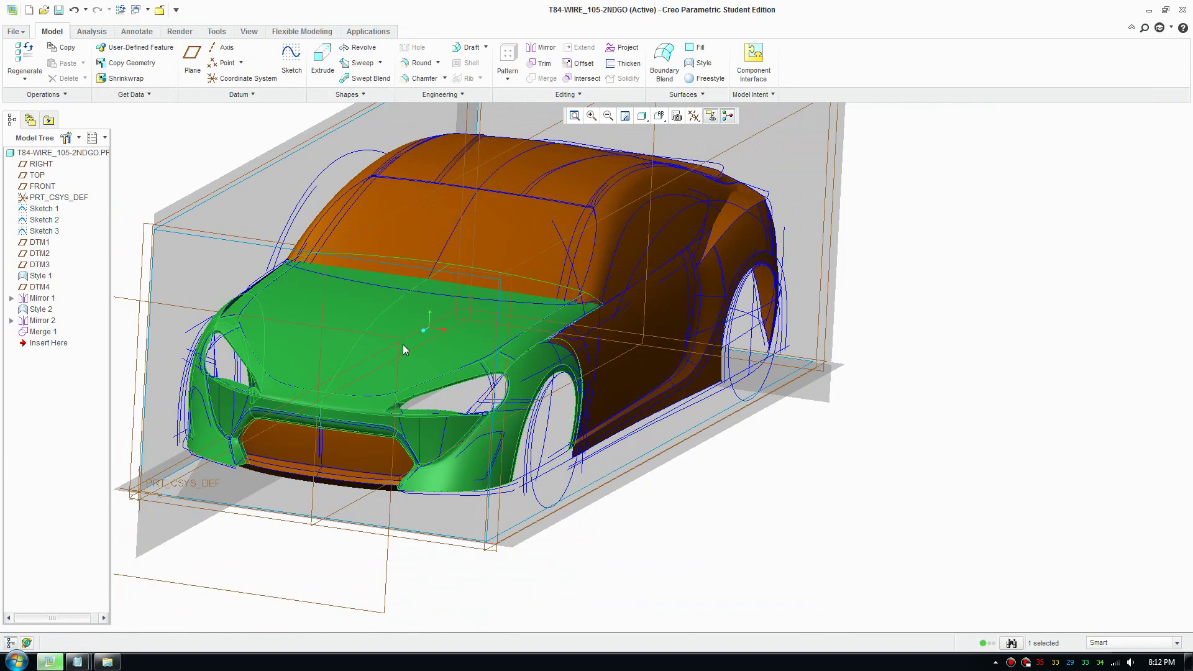
scroll(411, 445, "up", 2)
middle_click_drag(413, 448, 550, 395)
scroll(342, 416, "up", 5)
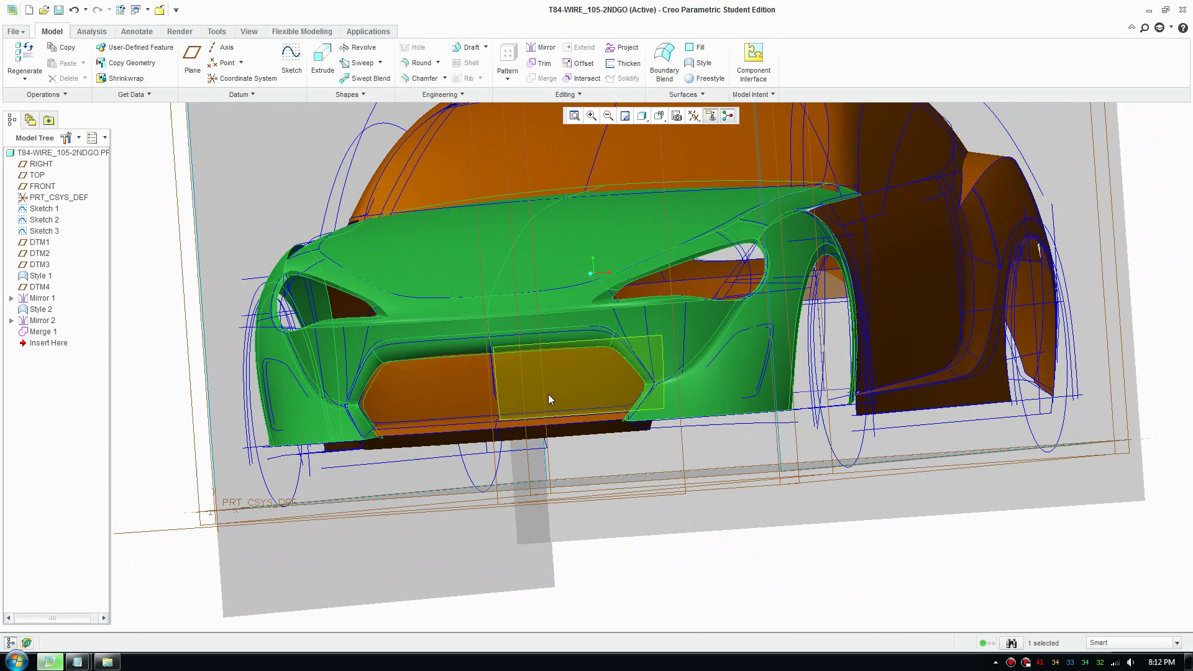
left_click(542, 385)
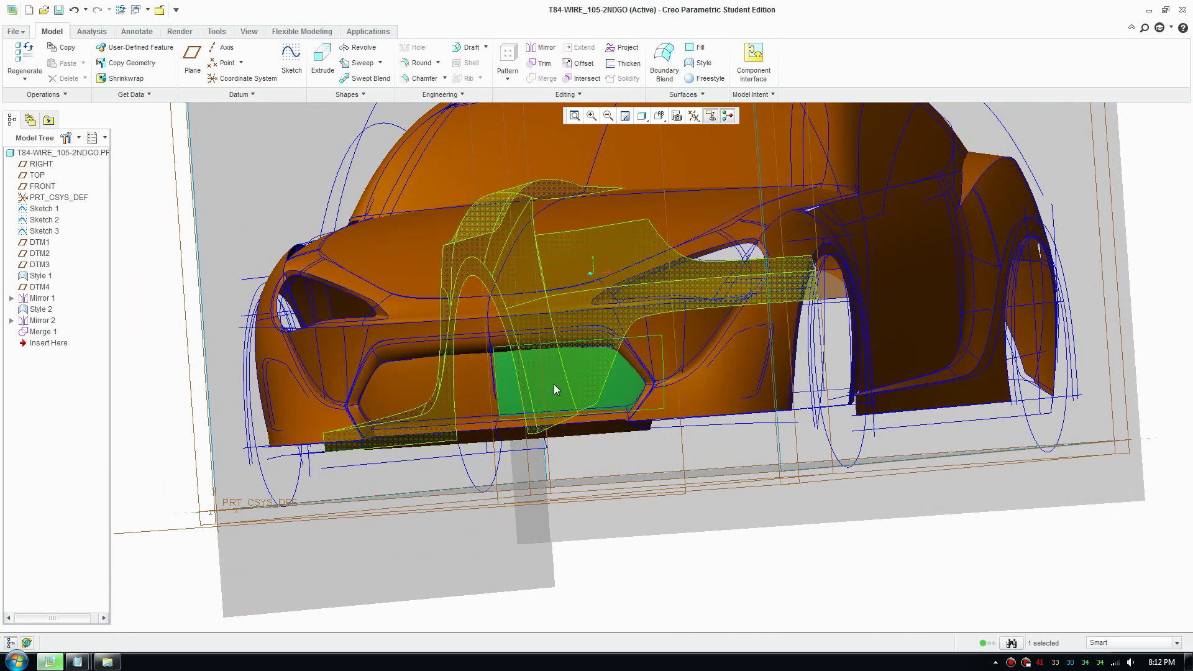
middle_click_drag(570, 405, 535, 412)
scroll(311, 481, "down", 3)
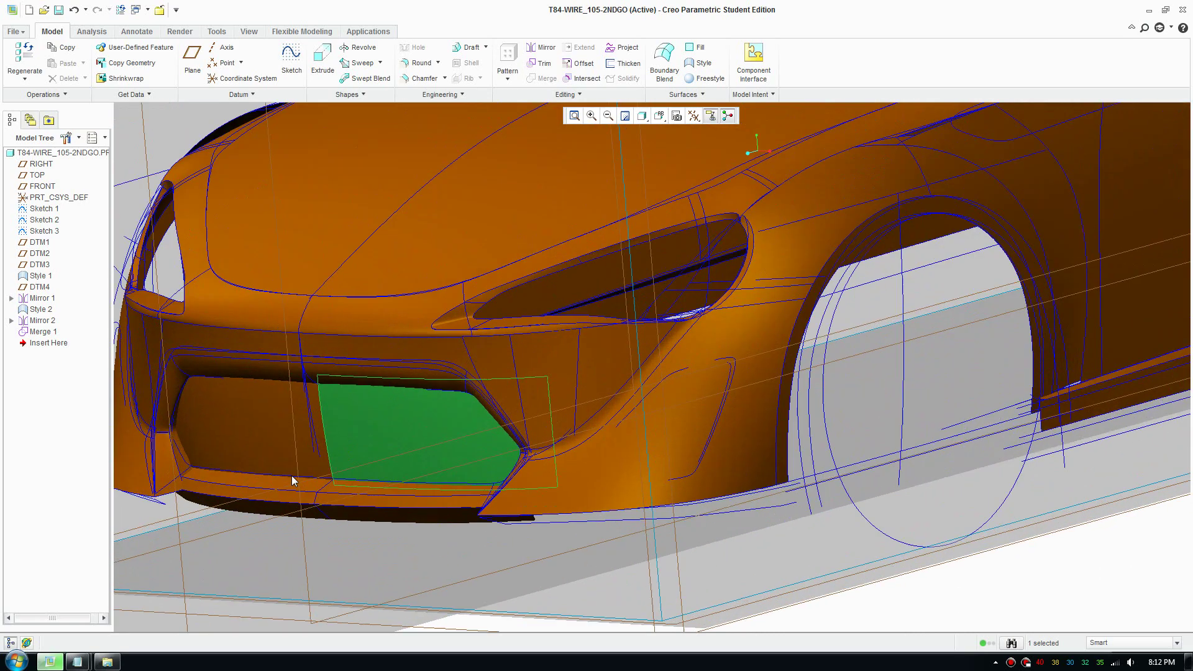
left_click(251, 429, "ctrl")
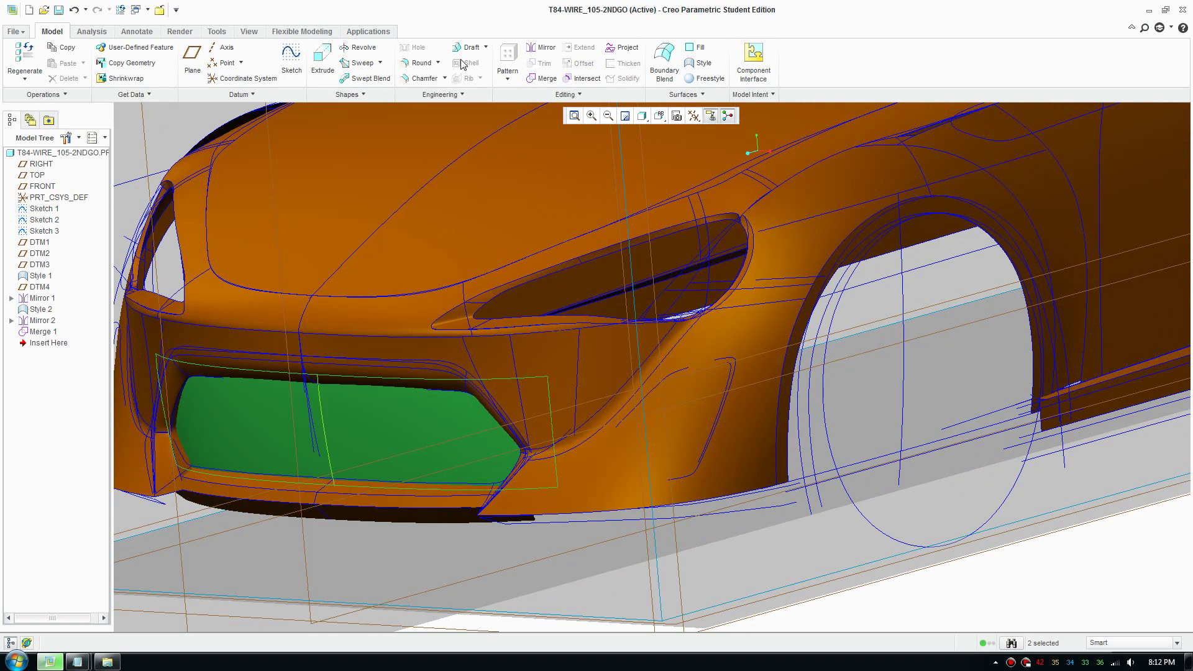
left_click(540, 78)
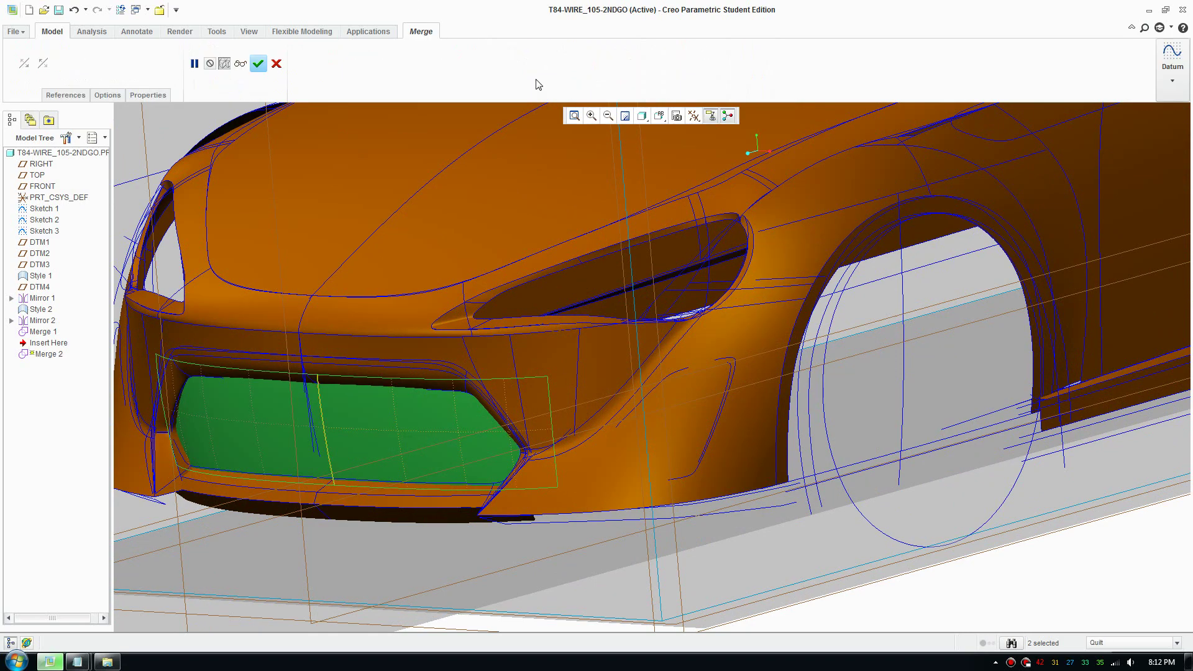
left_click(258, 64)
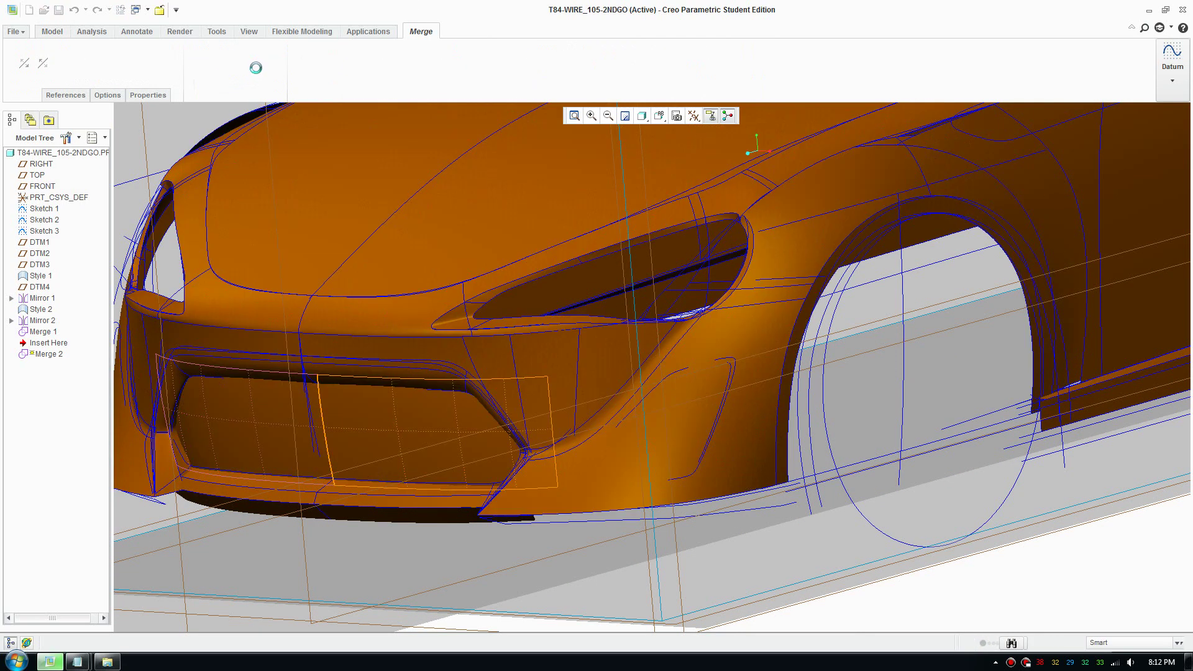
Examine the bumper's lower edge and the grille surroundings on the front of the car body.
left_click(371, 502)
scroll(371, 502, "up", 2)
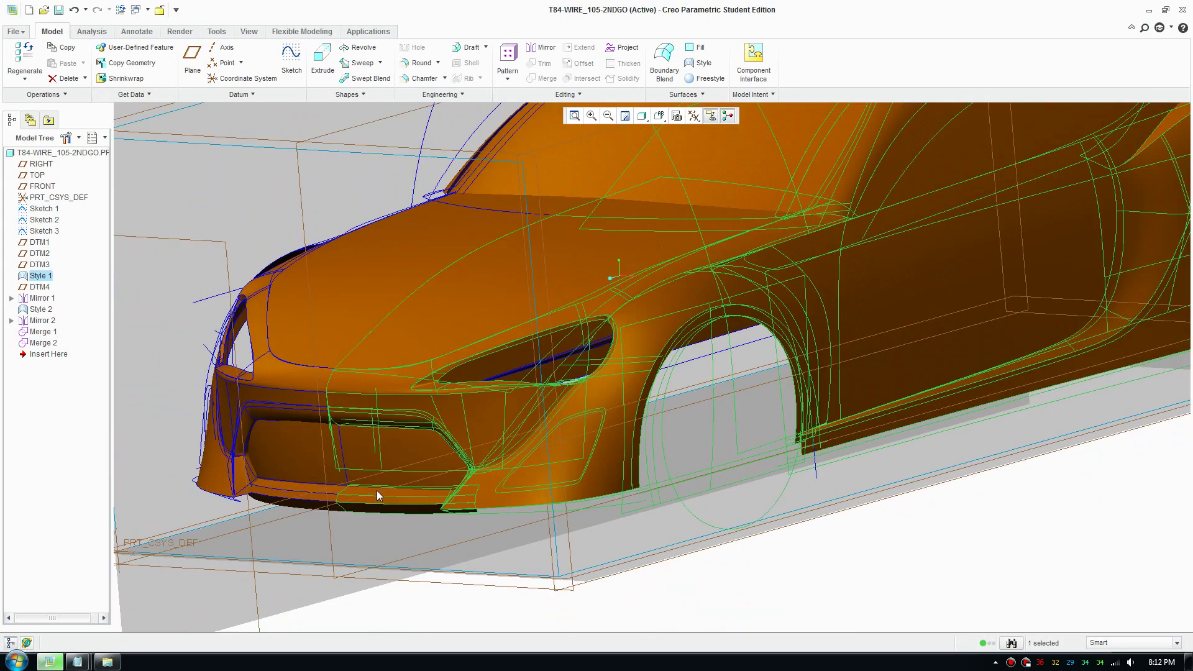
left_click(396, 458)
scroll(446, 441, "up", 2)
middle_click_drag(446, 442, 533, 458)
scroll(526, 505, "down", 2)
middle_click_drag(548, 404, 563, 345)
left_click(531, 246)
scroll(534, 249, "down", 3)
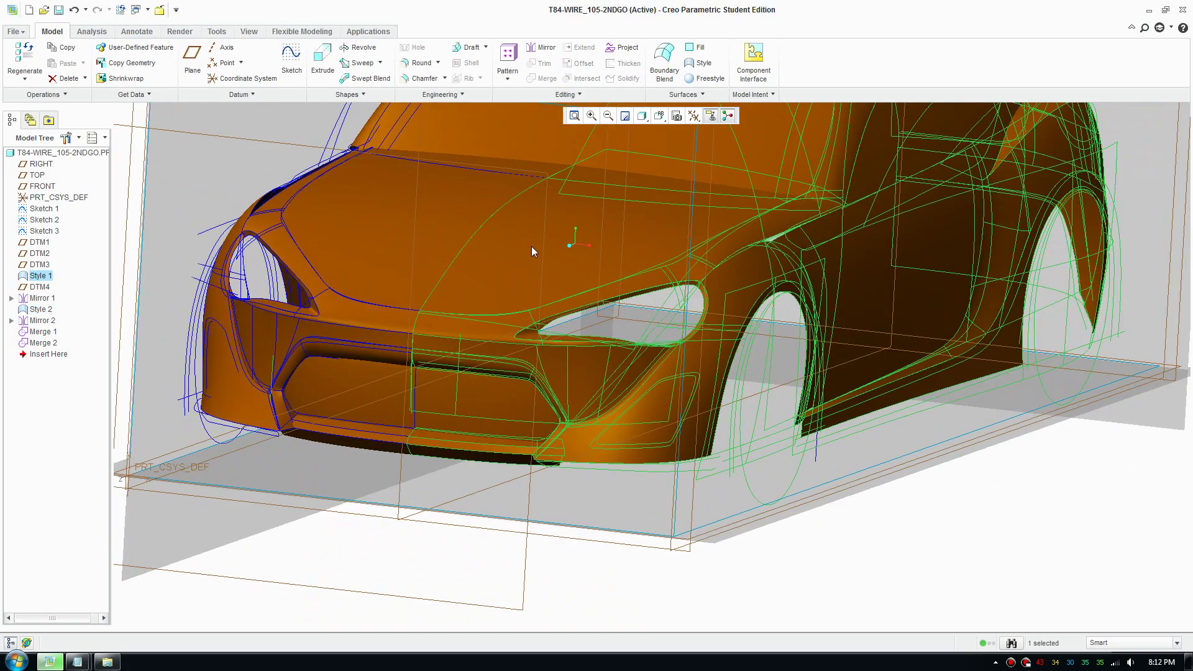
middle_click_drag(576, 258, 588, 379, "shift")
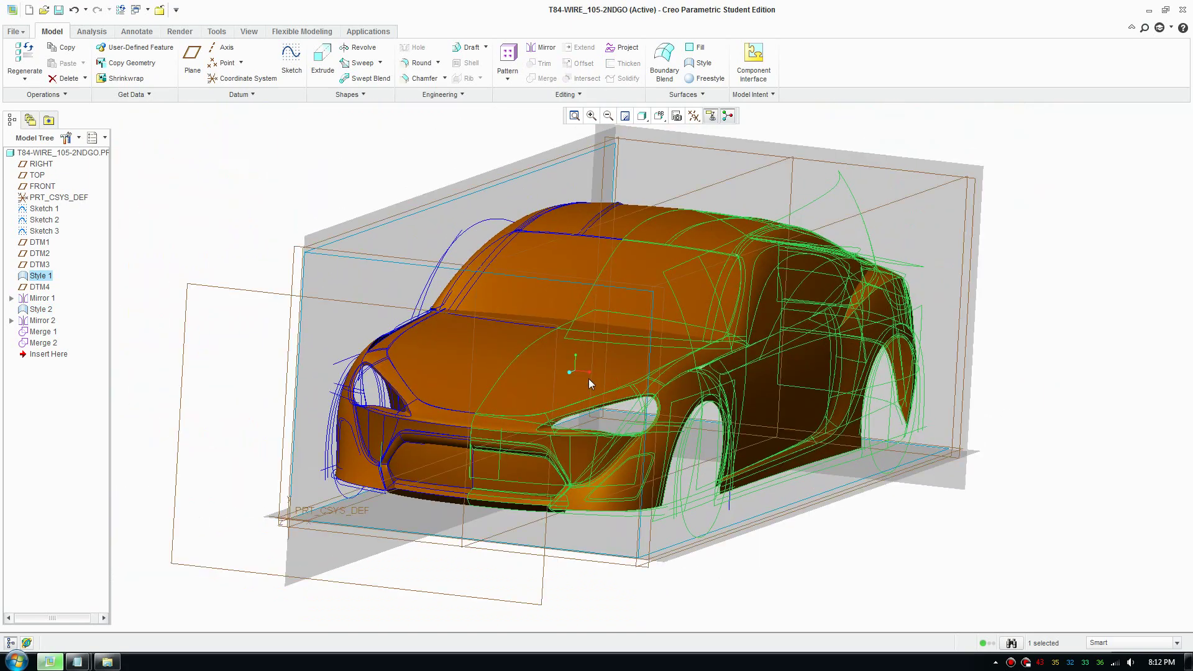
Examine how the merged hood quilt and the windshield quilts overlap along the base of the windshield.
left_click(556, 348)
middle_click_drag(650, 349, 611, 377)
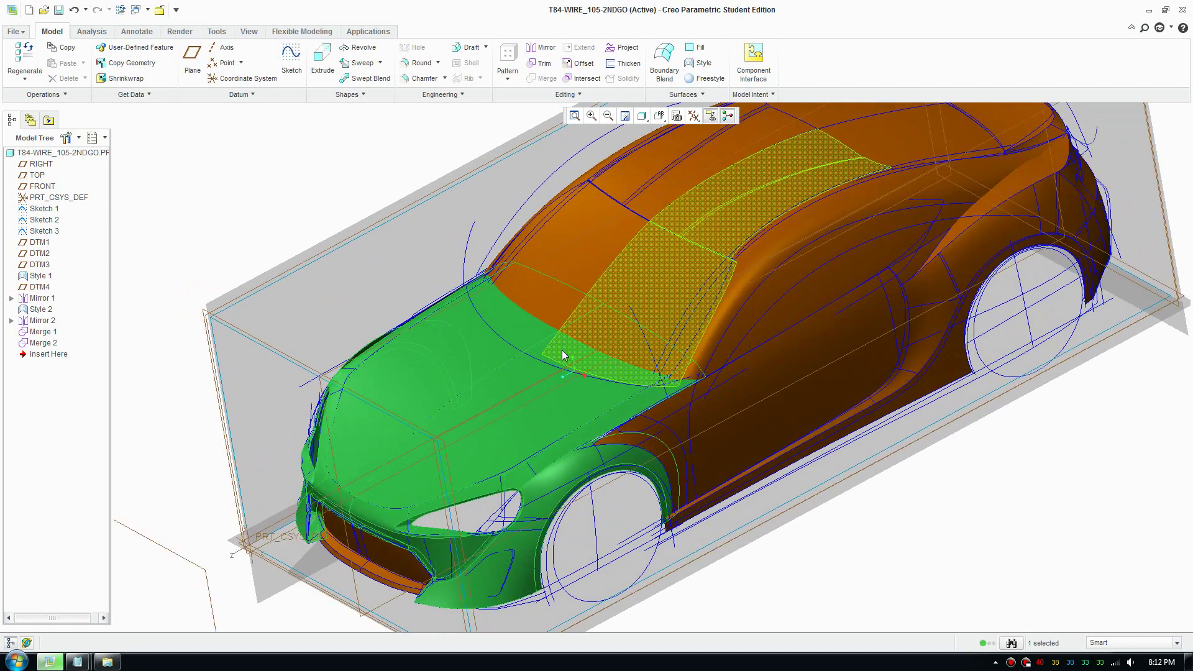
scroll(680, 341, "up", 5)
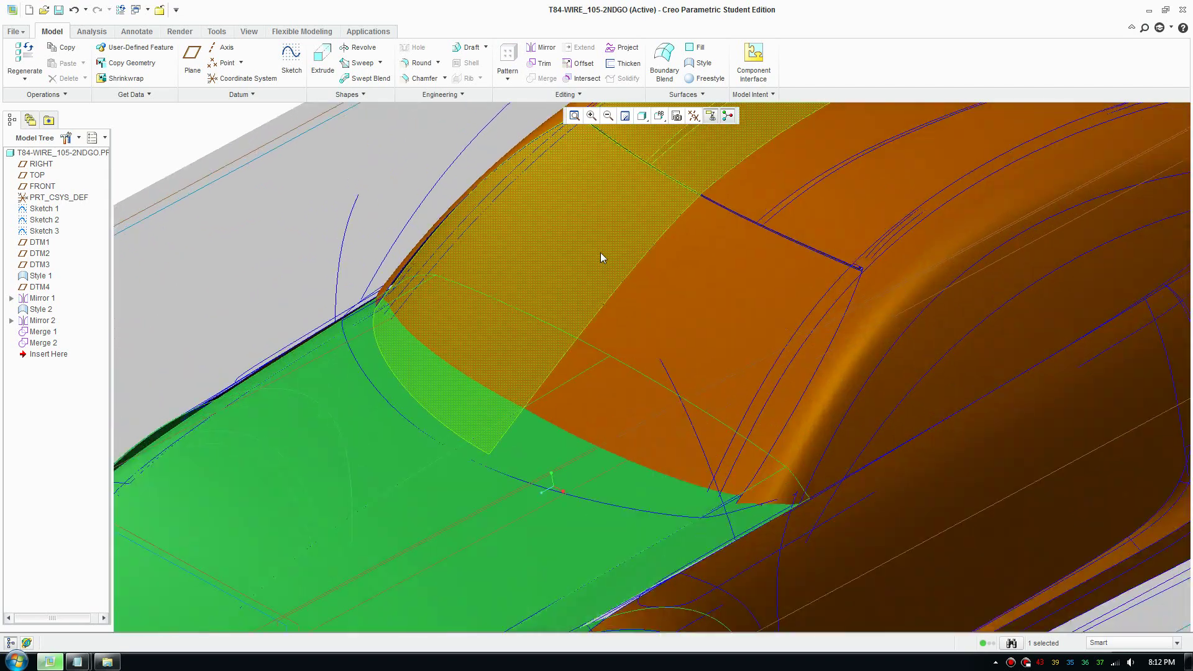
scroll(668, 375, "down", 6)
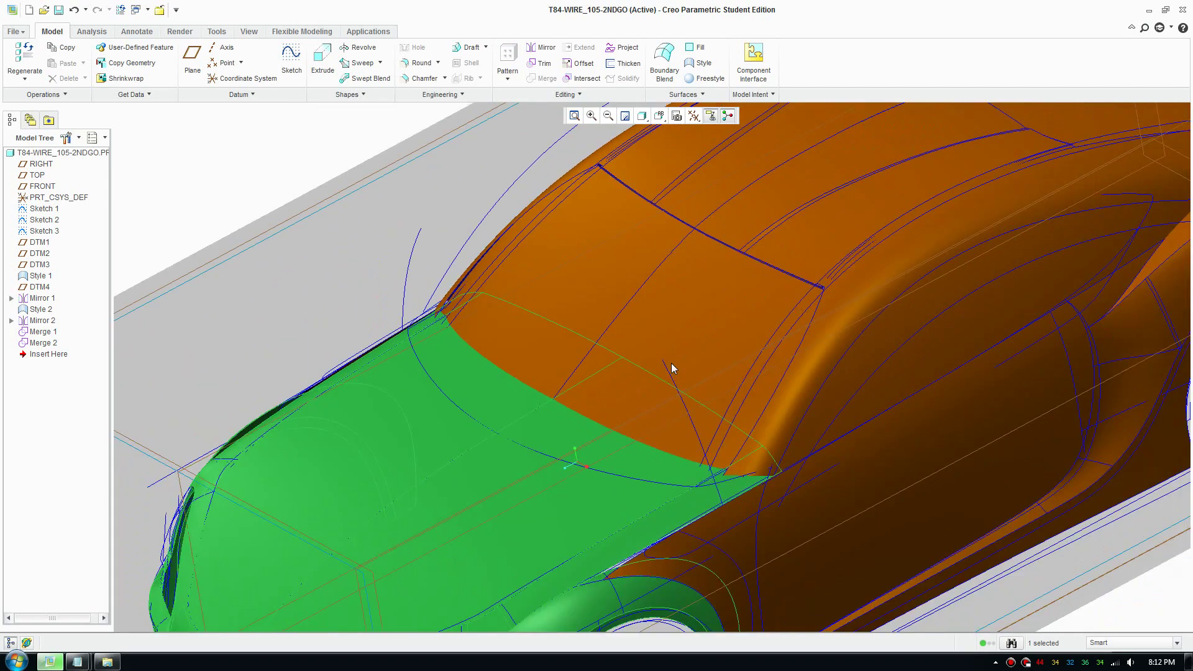
middle_click_drag(684, 359, 642, 341)
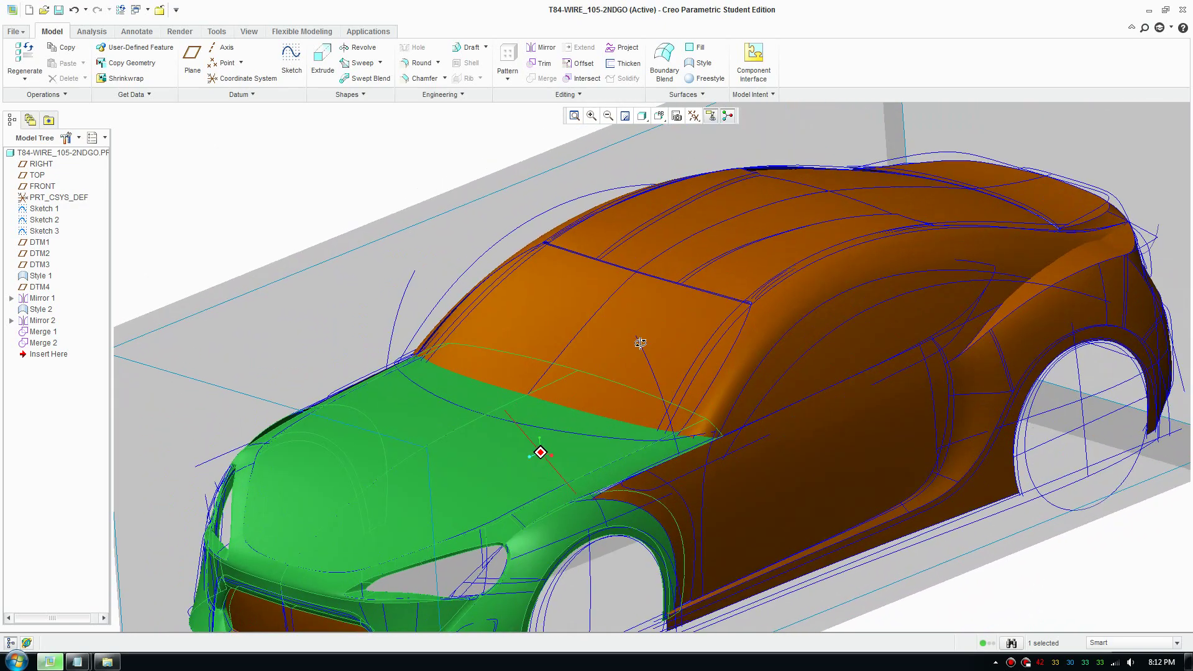
scroll(651, 435, "up", 3)
scroll(588, 467, "down", 3)
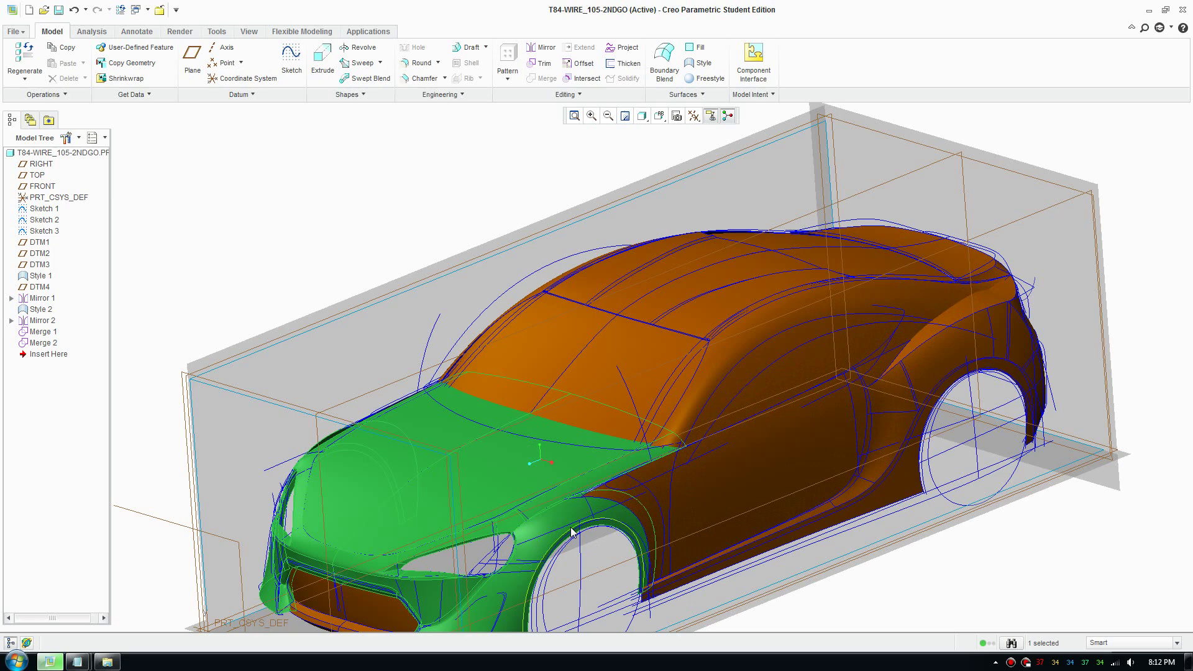
Highlight the windshield, door side and rear fender quilts together with the hood quilt, and clear the selection.
left_click(605, 378, "ctrl")
left_click(577, 325, "ctrl")
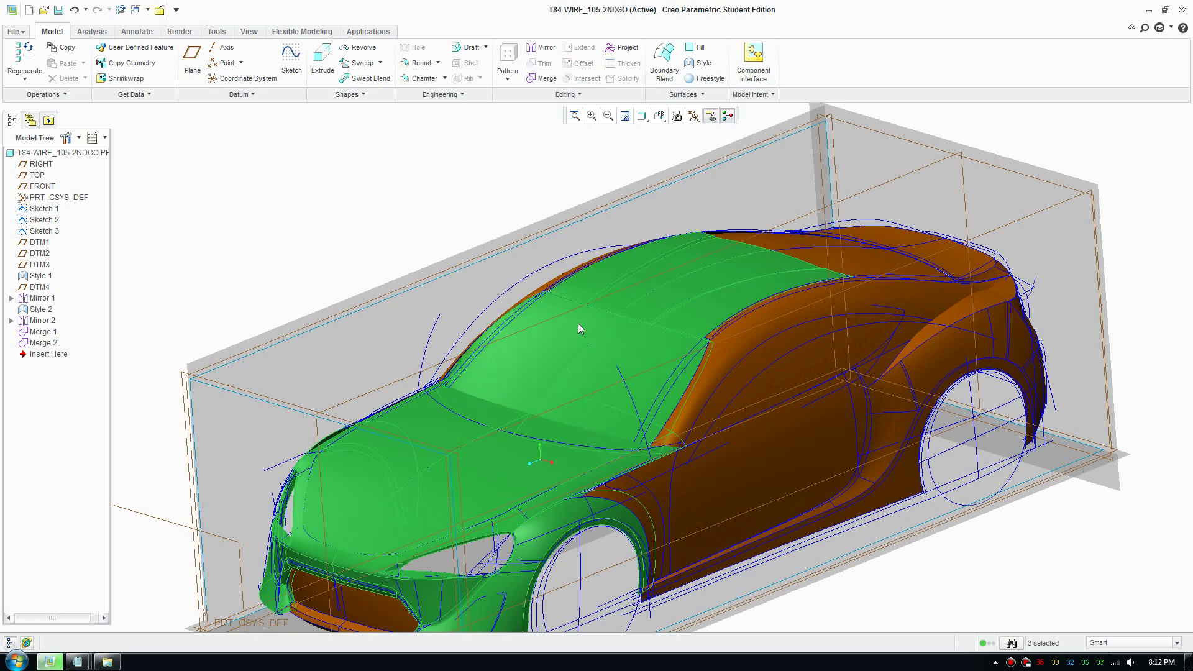
left_click(740, 345, "ctrl")
left_click(755, 545, "ctrl")
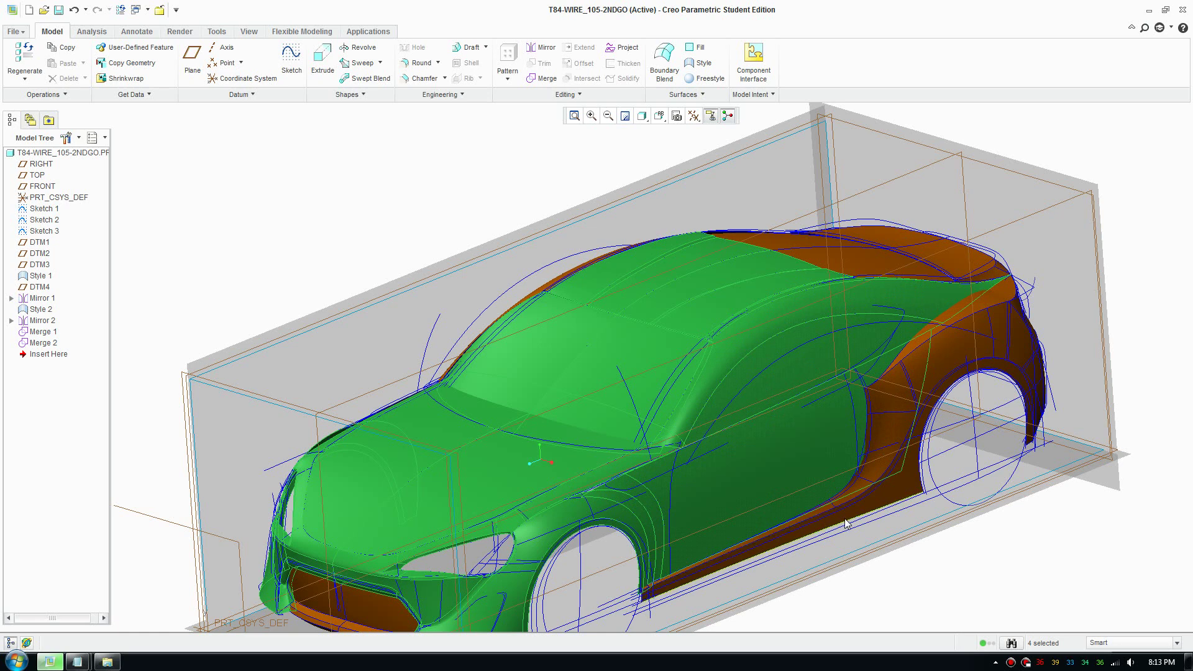
left_click(897, 483, "ctrl")
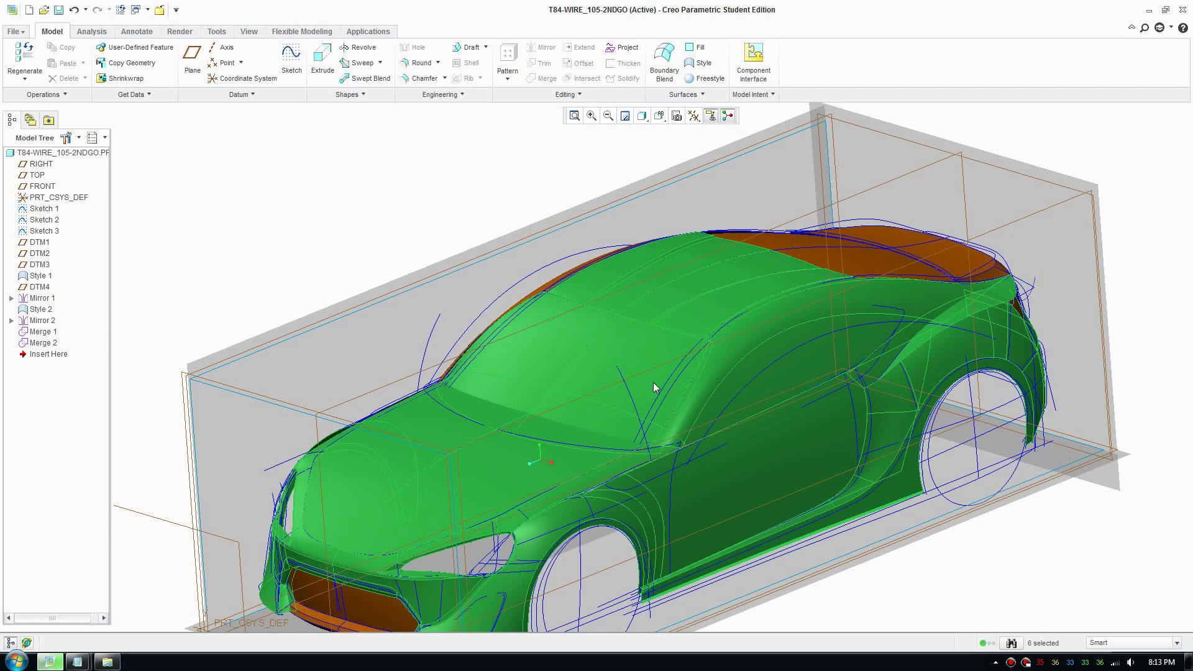
scroll(600, 455, "up", 2)
scroll(634, 618, "down", 2)
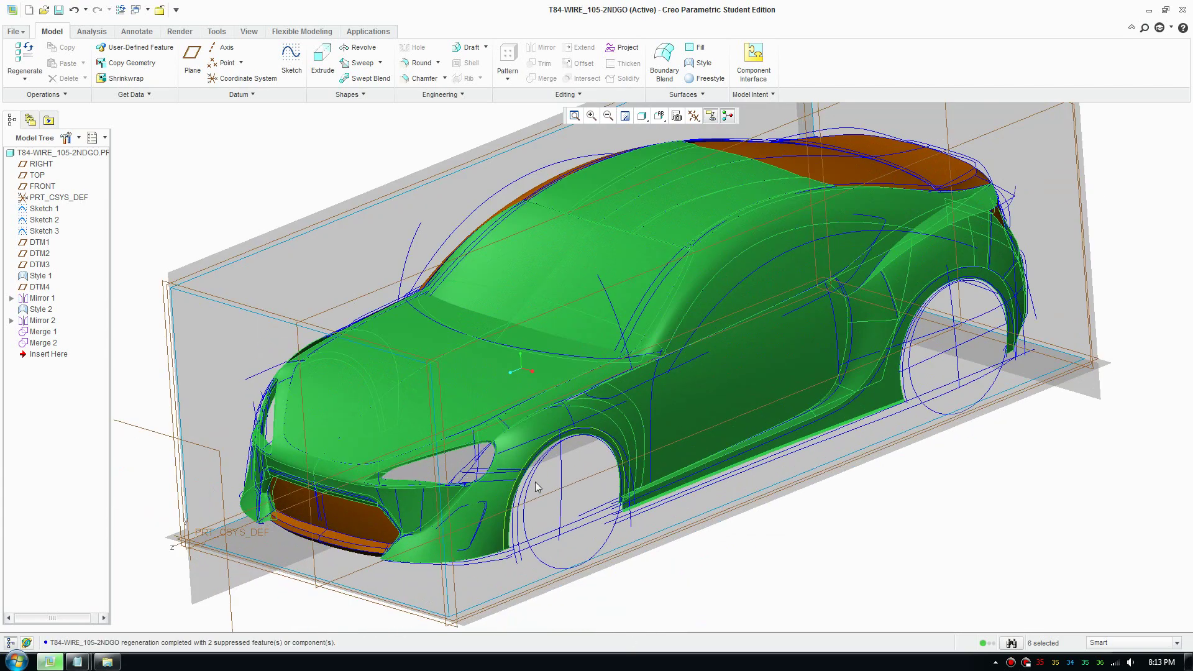
mouse_move(537, 487)
middle_mouse_down()
mouse_move(591, 480)
mouse_move(502, 366)
middle_mouse_up()
left_click(366, 171)
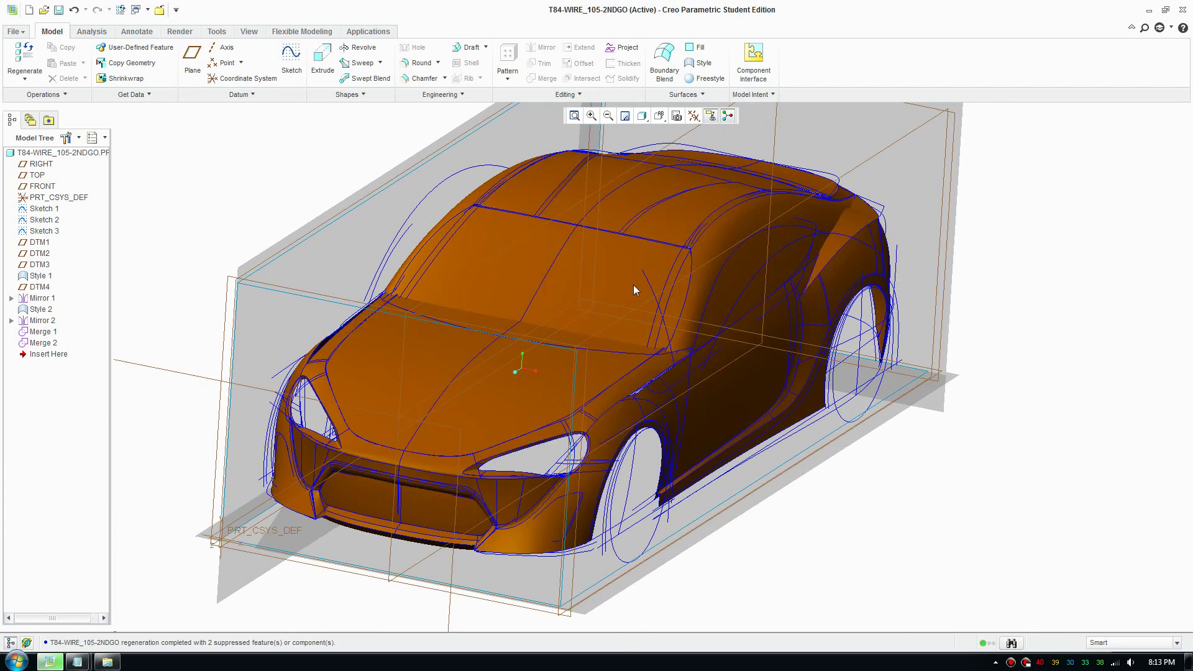
Inspect the roof curve and the boundary between the windshield and the merged hood quilt.
left_click(649, 211)
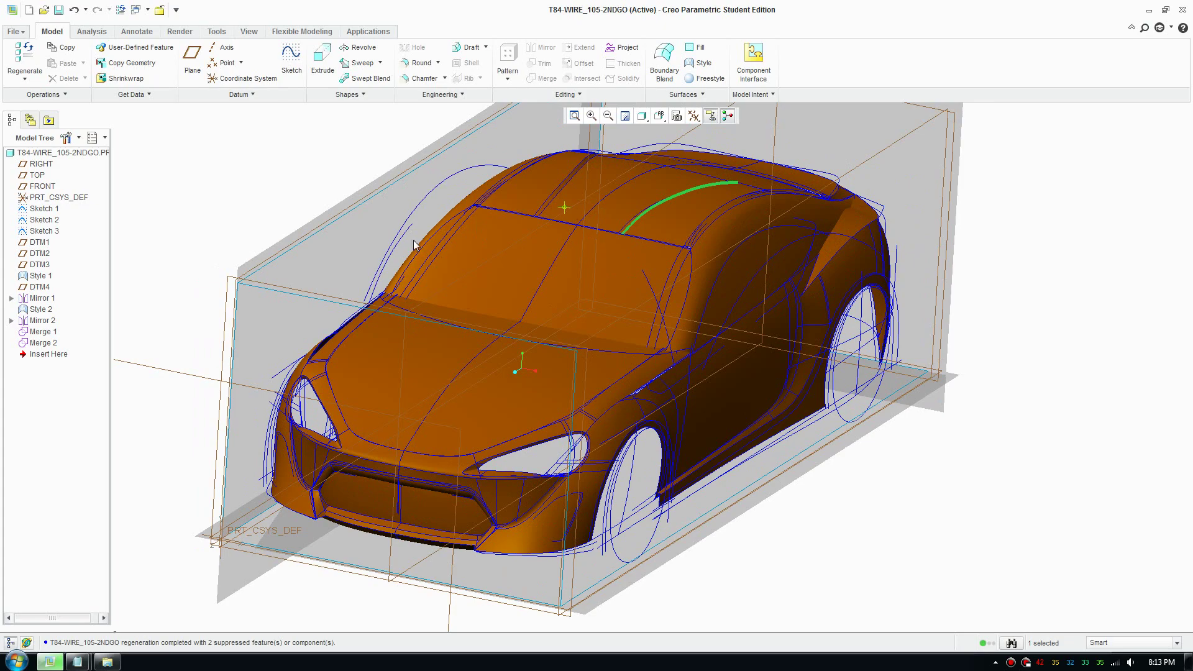
scroll(639, 292, "up", 2)
scroll(640, 297, "down", 3)
middle_click_drag(629, 319, 581, 412)
scroll(646, 335, "up", 2)
scroll(689, 283, "down", 2)
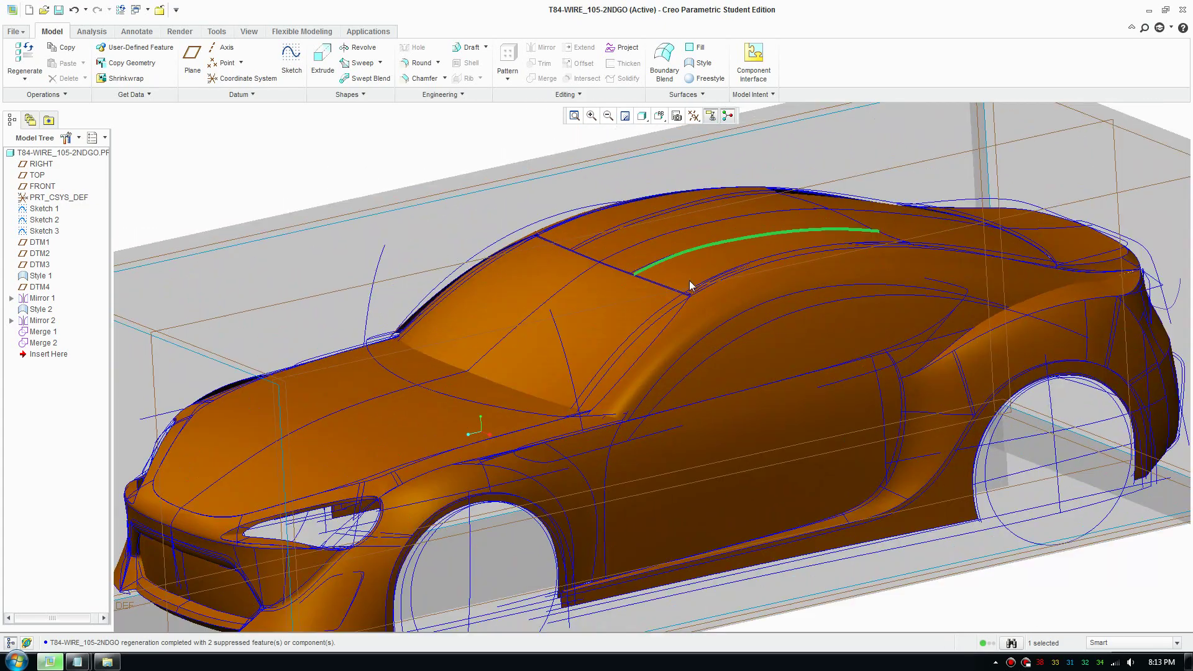
left_click(590, 311)
left_click(378, 424)
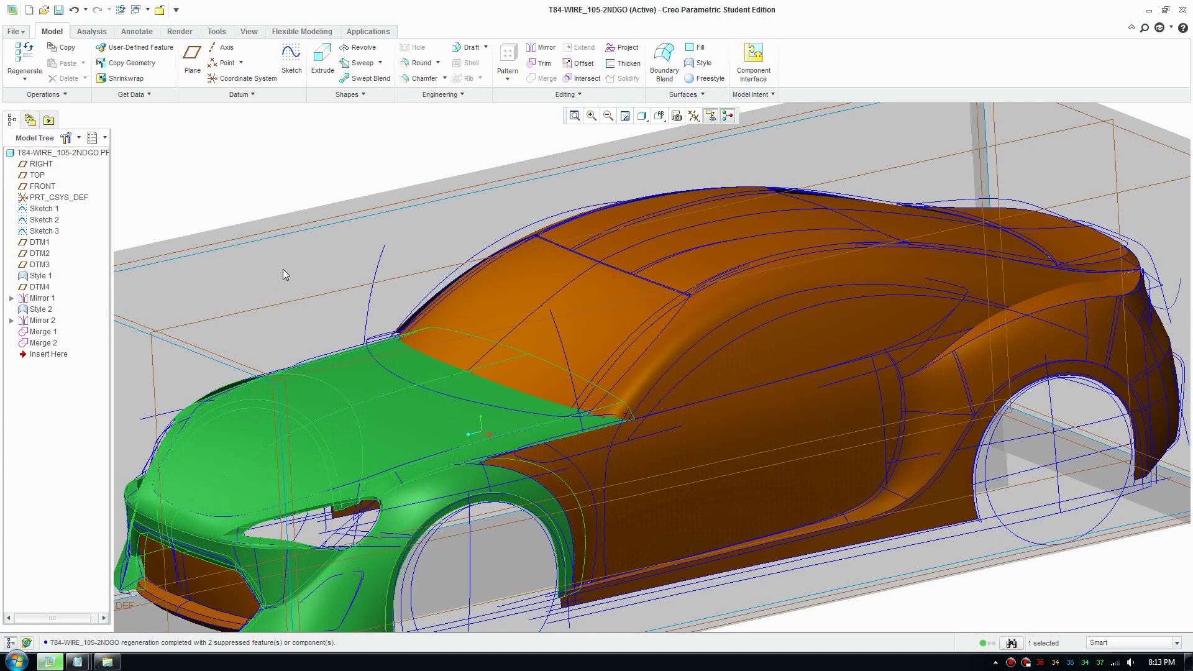
Create a new solid part prt0001 with the default template and maximize its window.
left_click(279, 267)
left_click(29, 9)
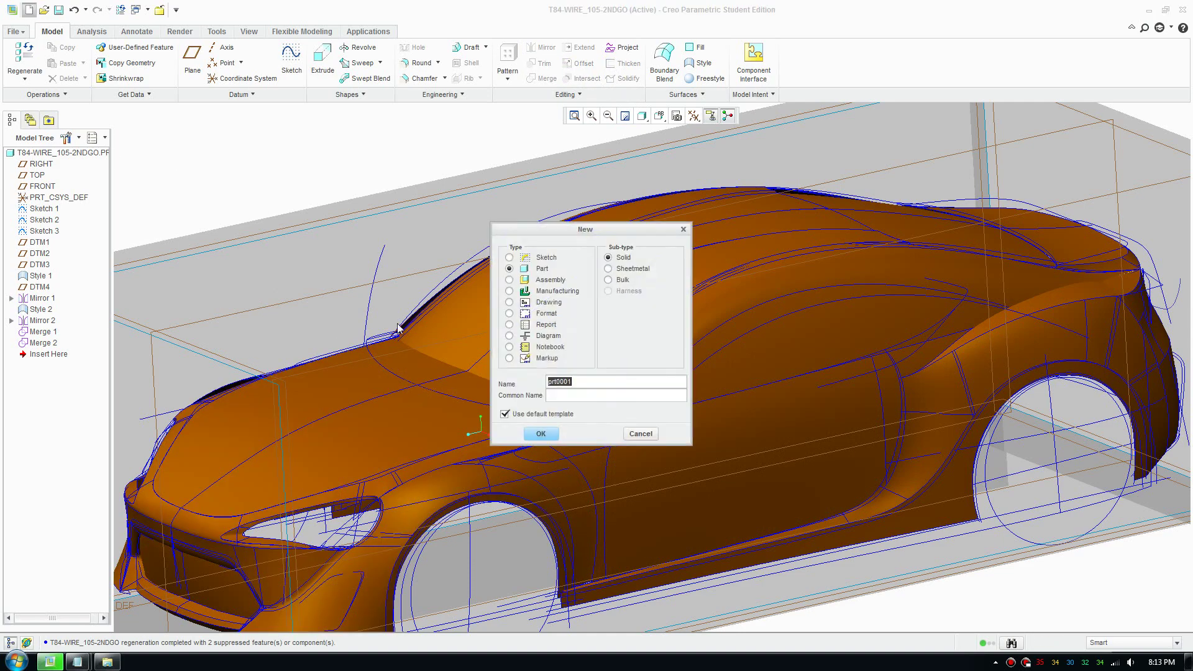
left_click(548, 434)
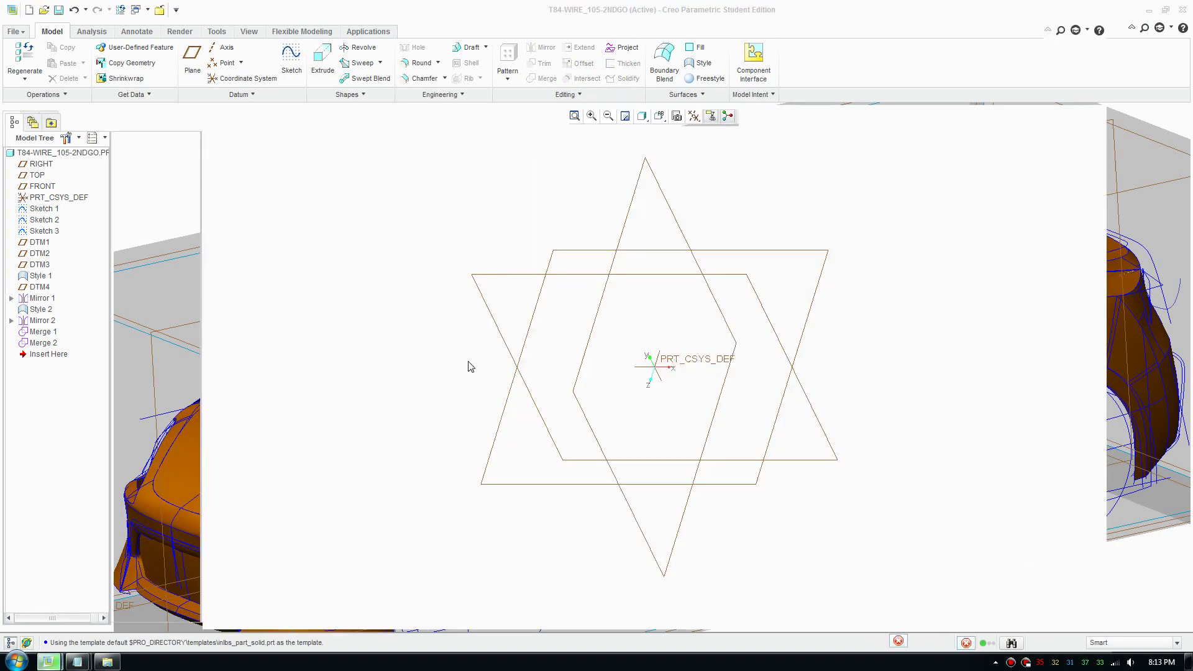
left_click(1082, 15)
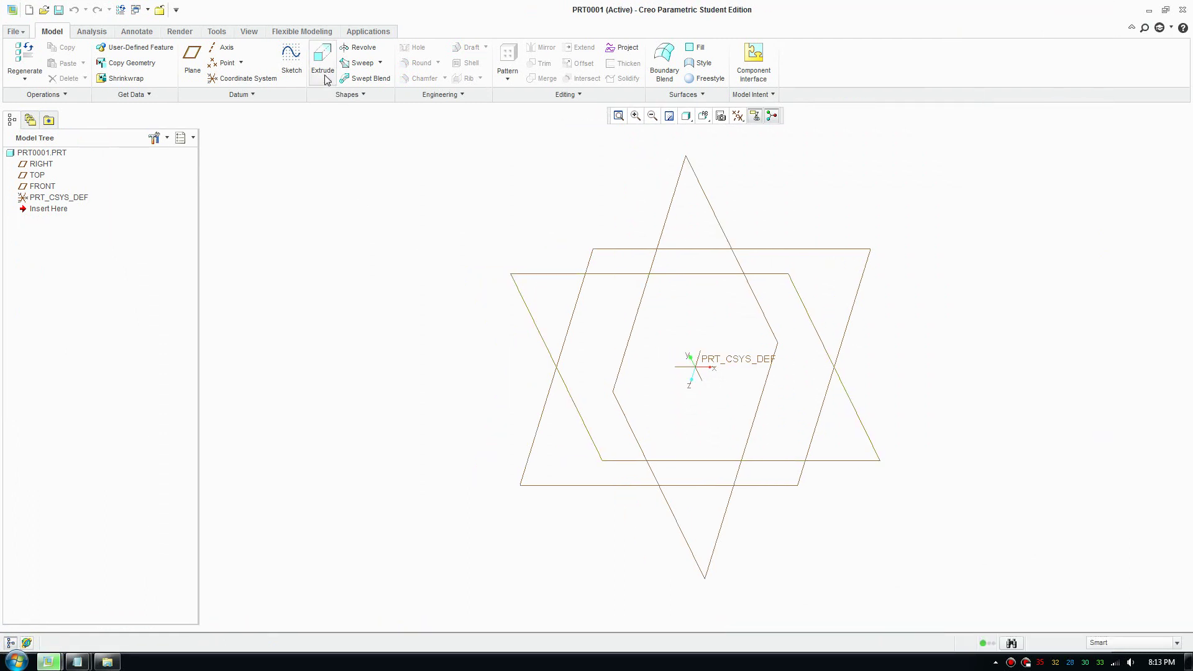
Start a sketch on the TOP plane with RIGHT as the orientation reference and draw a circle centred on the origin.
left_click(292, 59)
left_click(752, 249)
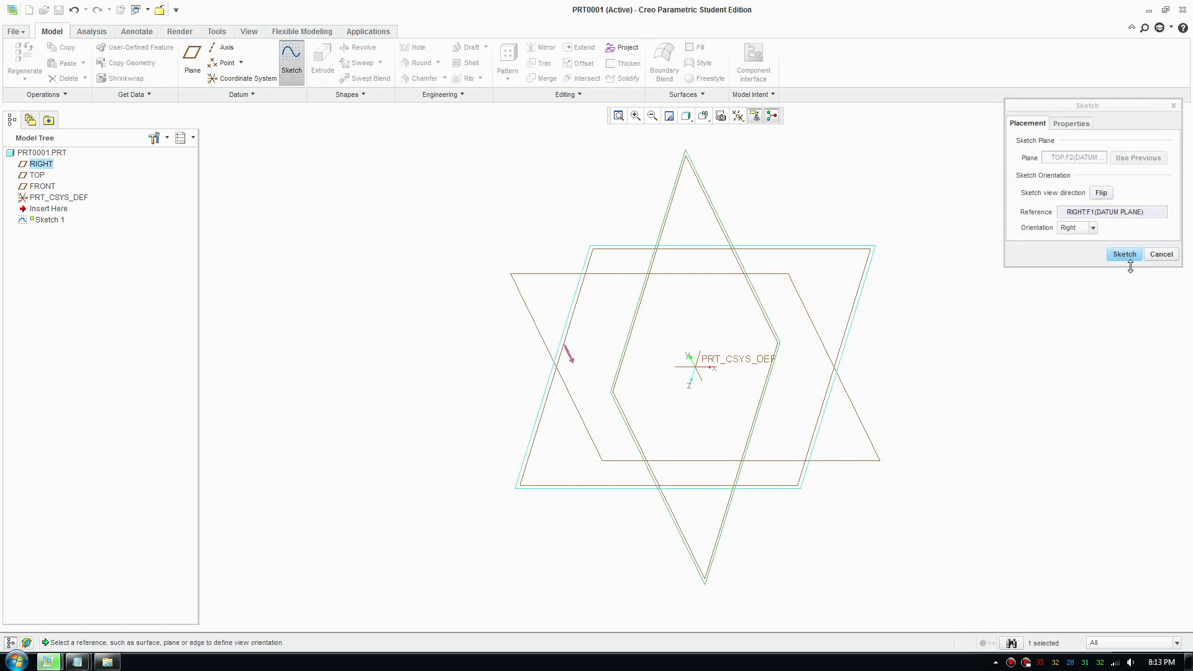
left_click(1125, 255)
left_click(309, 83)
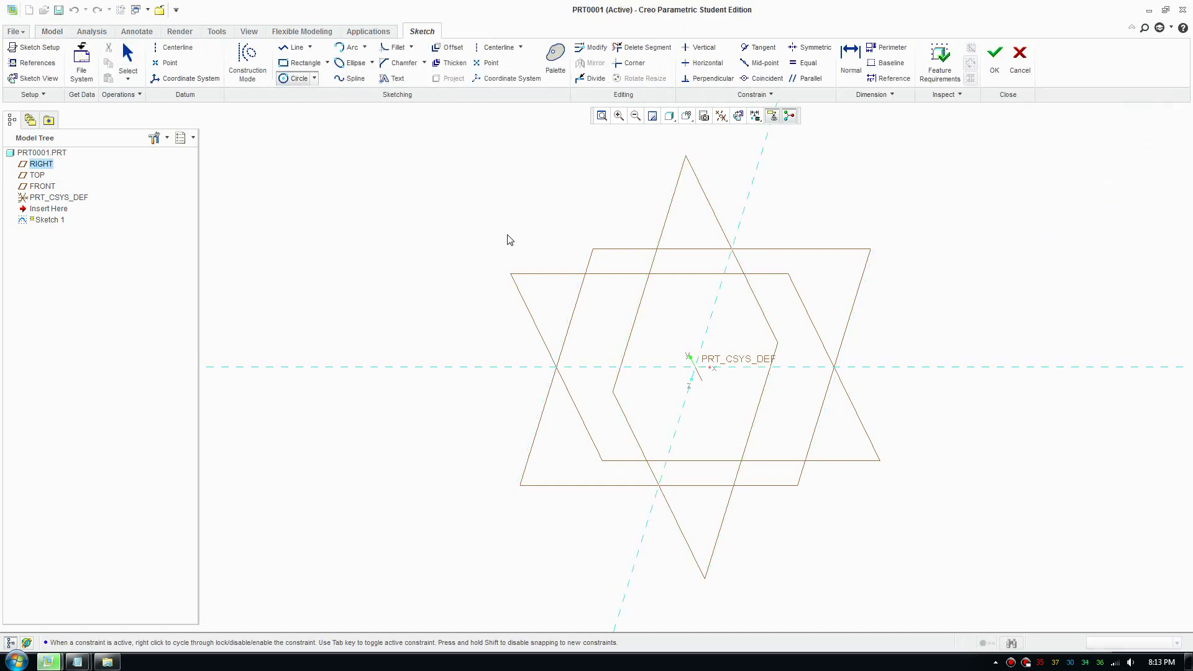
left_click(694, 368)
left_click(742, 326)
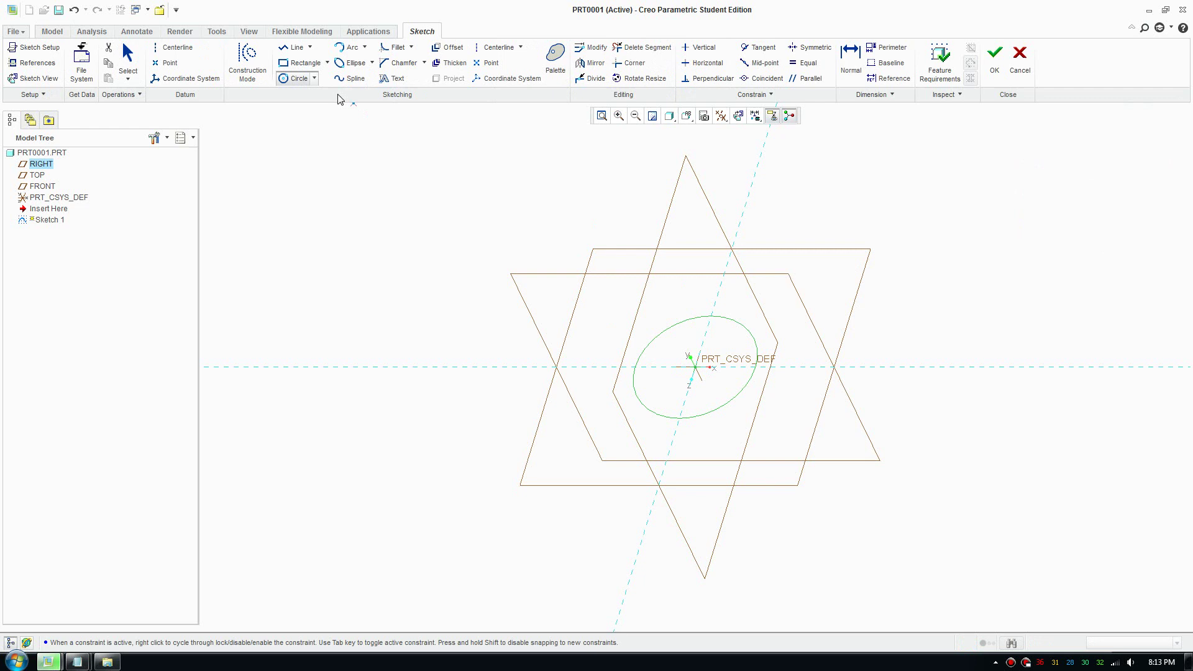
Finish the circle sketch and extrude it as an open cylindrical surface about 192.19 deep.
left_click(994, 62)
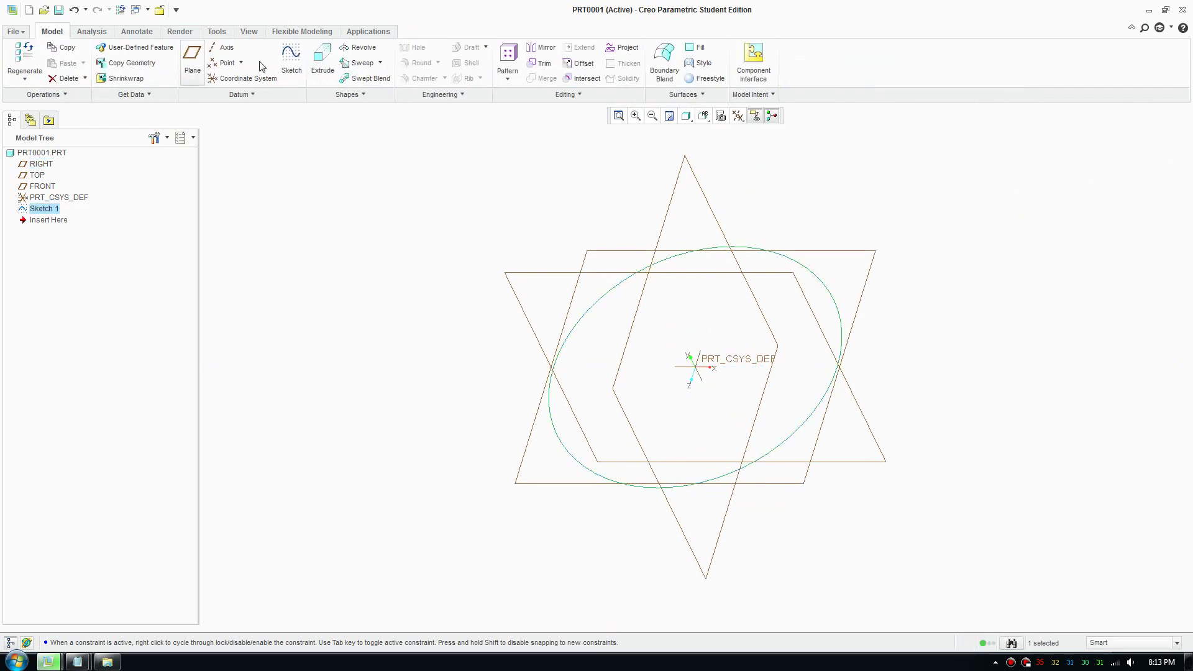
left_click(322, 59)
left_click_drag(657, 289, 613, 200)
left_click(35, 64)
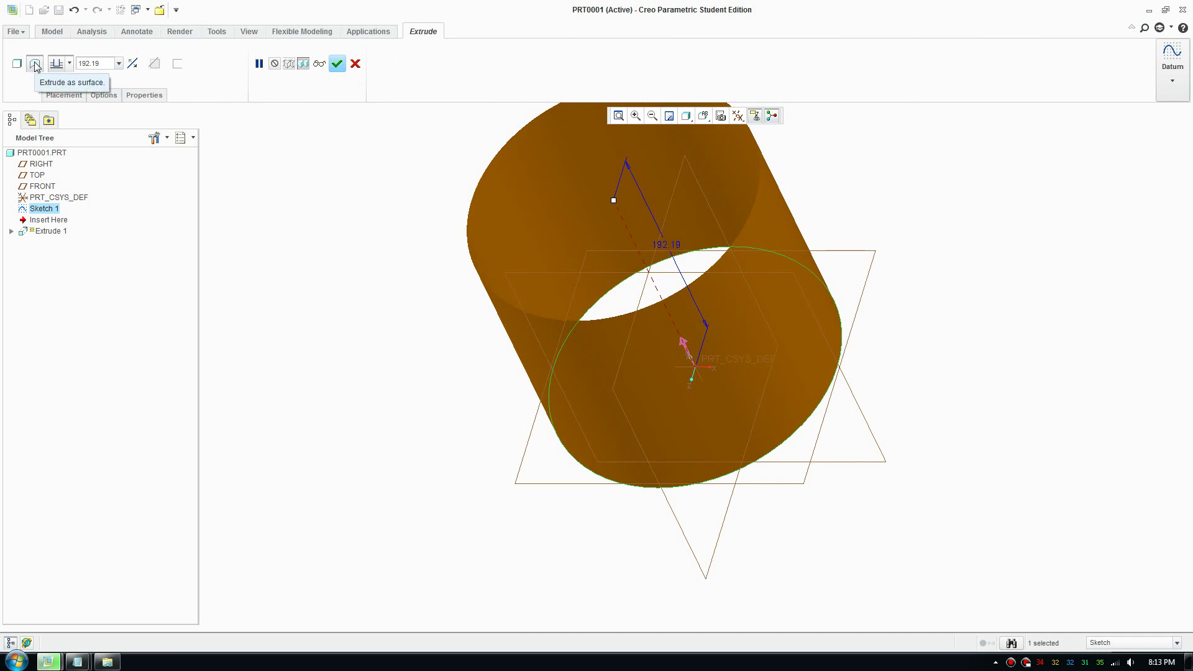
left_click(337, 64)
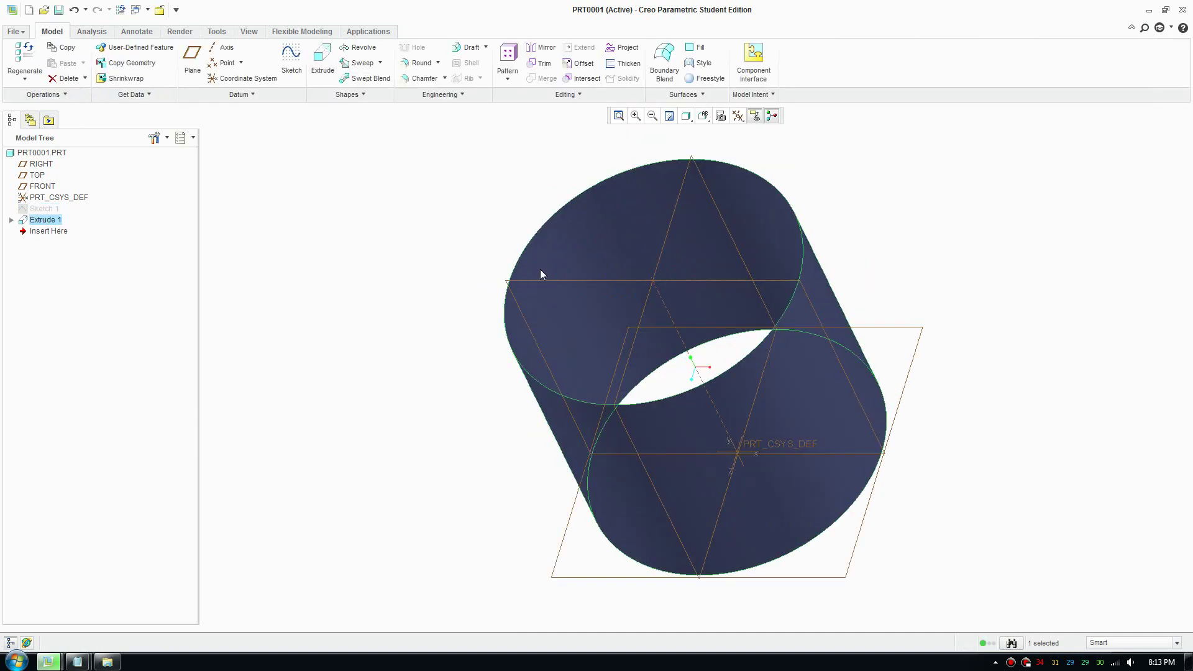
Examine the extruded cylinder surface and its open ends from several angles.
middle_click_drag(634, 399, 565, 404)
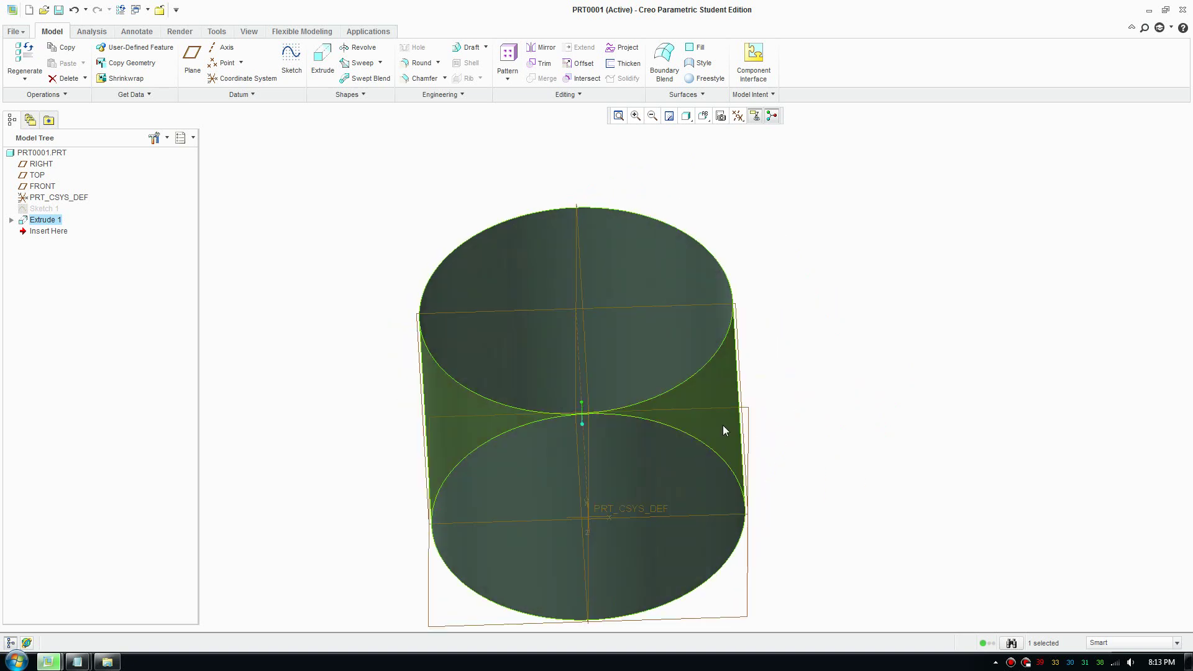
middle_click_drag(937, 414, 901, 408)
left_click(856, 422)
scroll(857, 421, "down", 1)
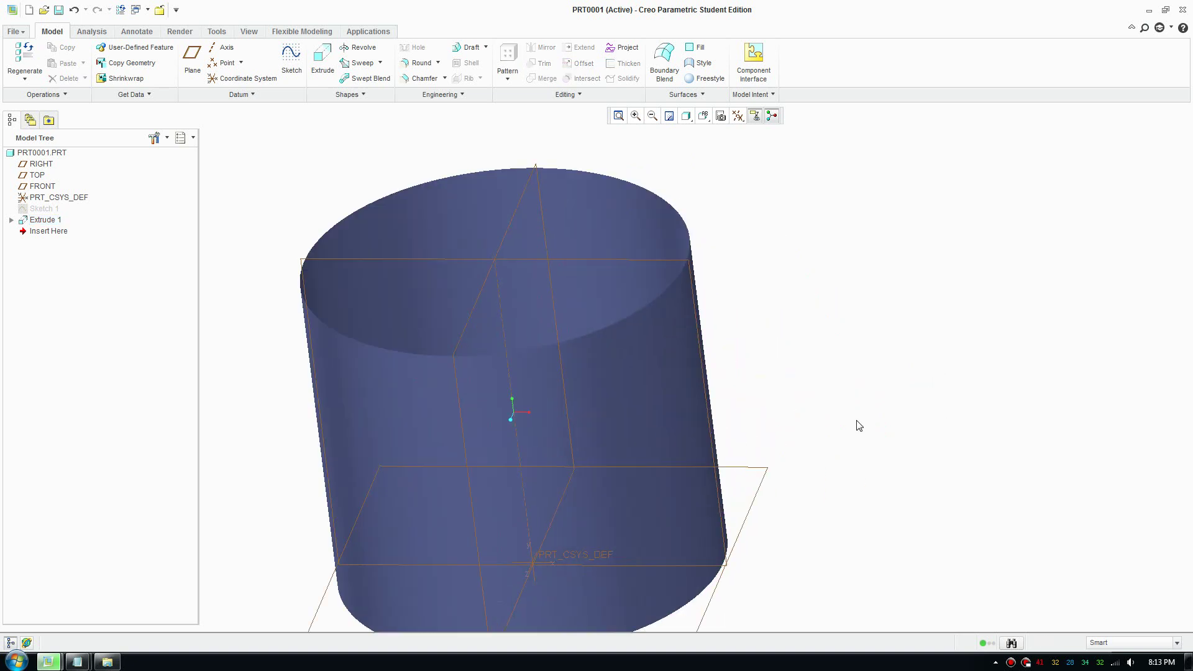
left_click(669, 423)
scroll(854, 358, "up", 1)
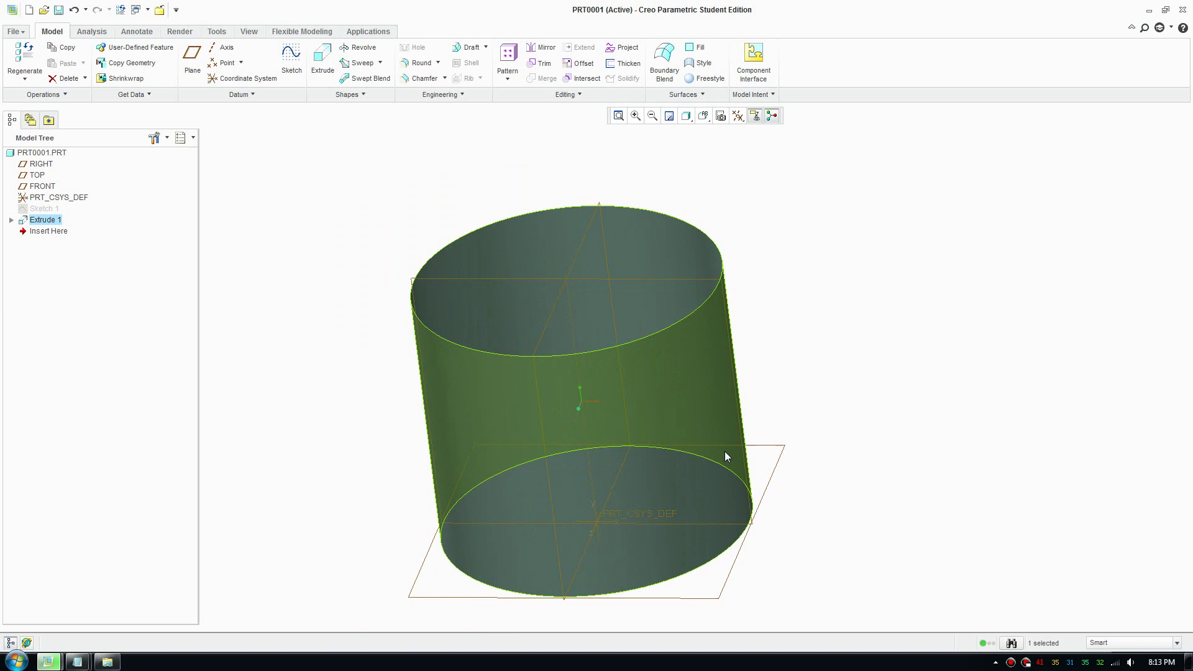
left_click(852, 400)
scroll(860, 394, "down", 1)
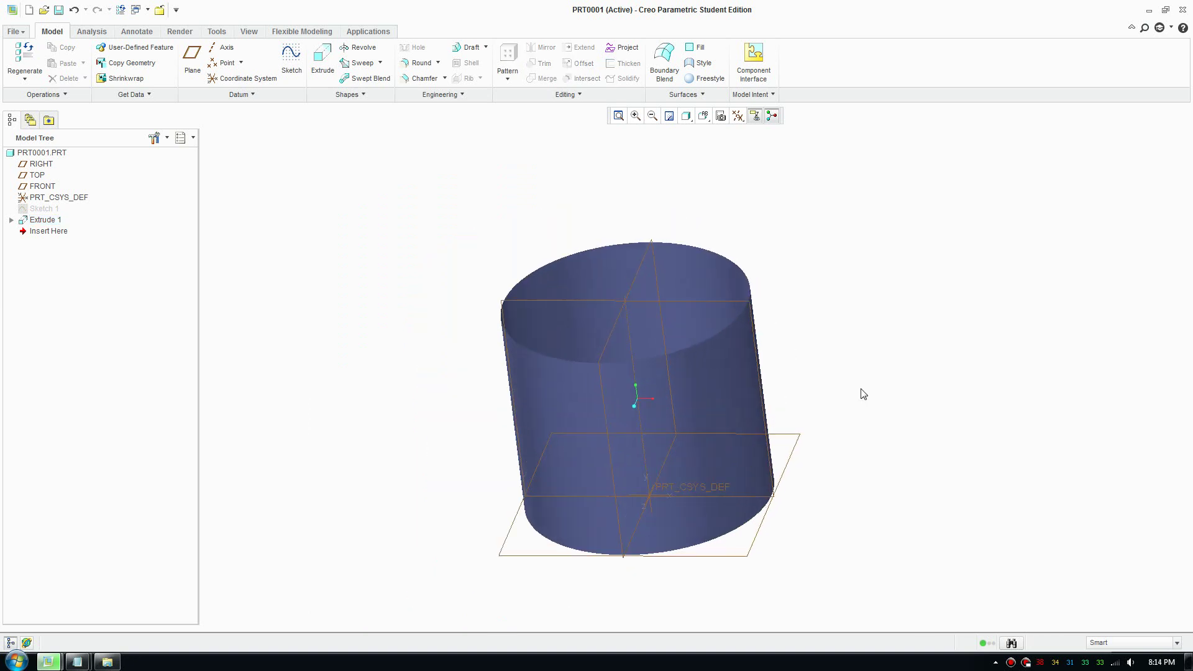
left_click(755, 410)
right_click(726, 386)
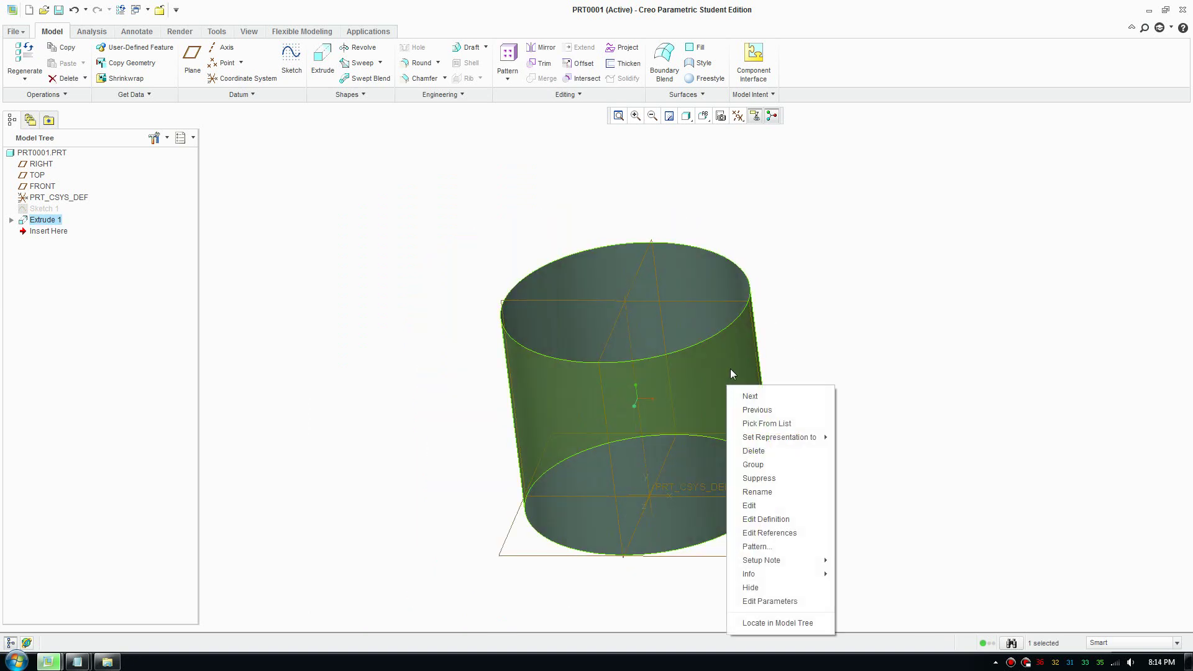
mouse_move(731, 373)
middle_mouse_down()
mouse_move(775, 370)
mouse_move(754, 333)
mouse_move(698, 390)
mouse_move(716, 389)
middle_mouse_up()
scroll(721, 384, "up", 2)
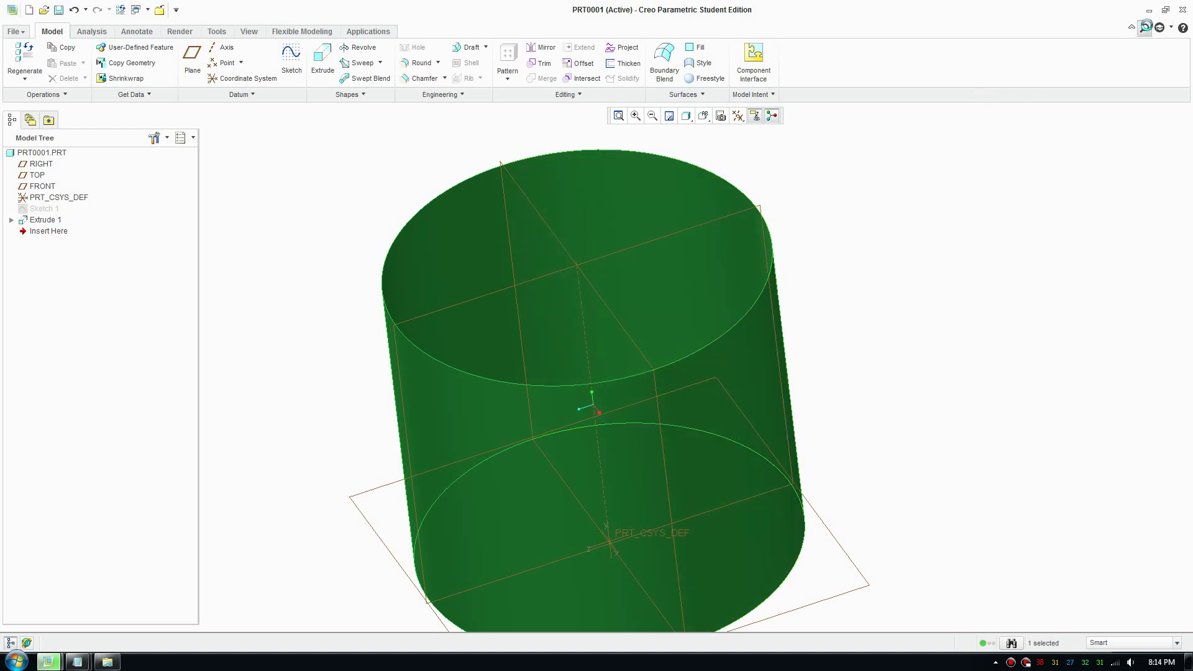
Search the available commands for "cap" and clear the search.
left_click(1145, 28)
type("cap")
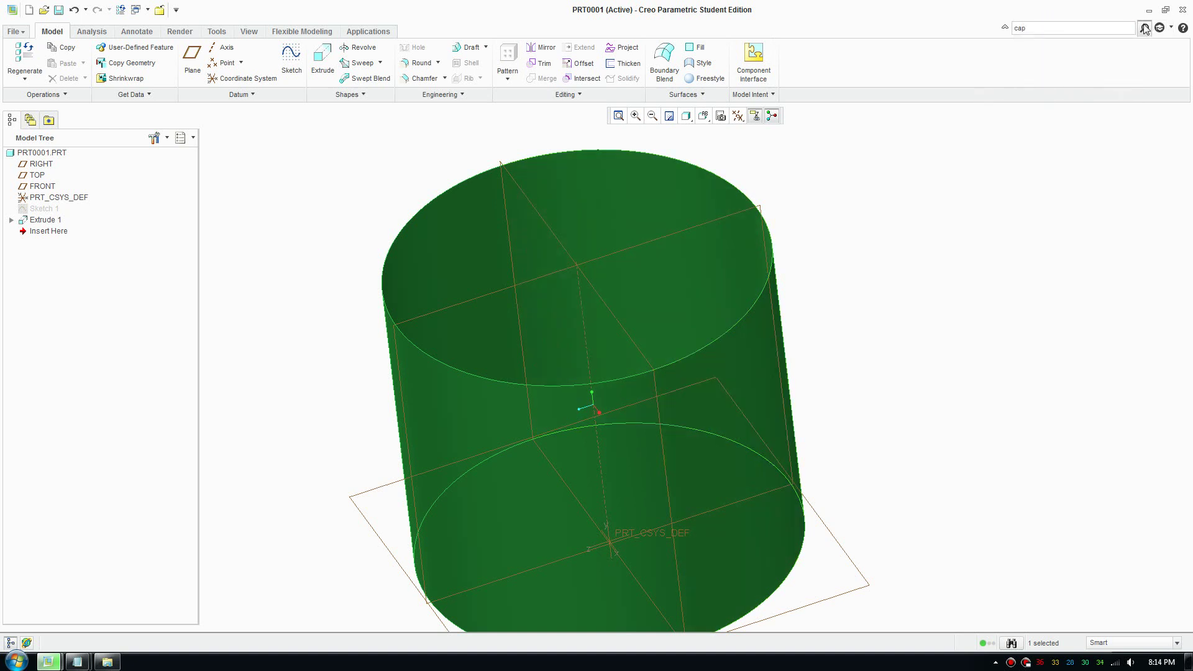
key("BackSpace")
key("BackSpace")
key("BackSpace")
left_click(698, 49)
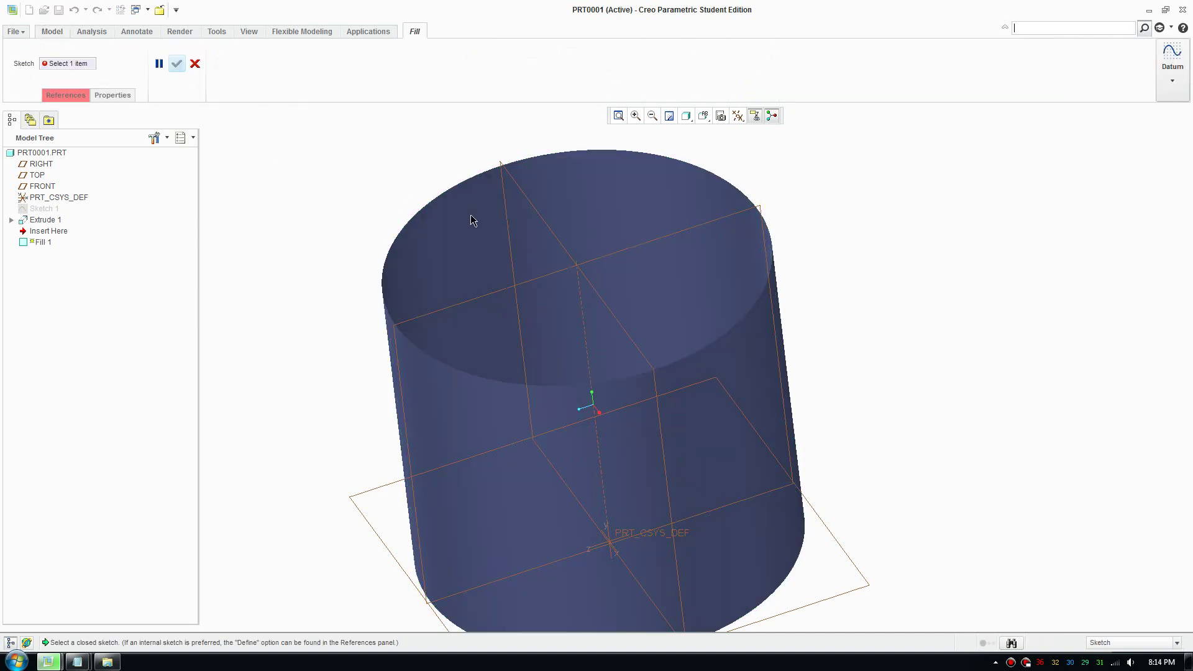
left_click(196, 65)
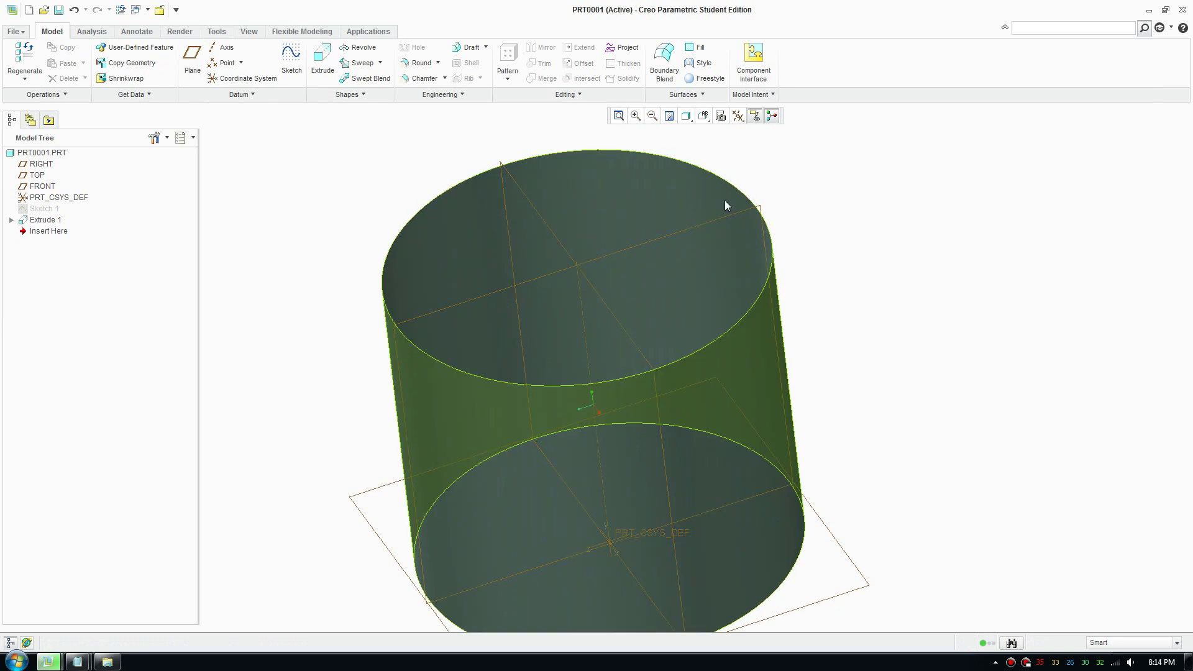
left_click(704, 94)
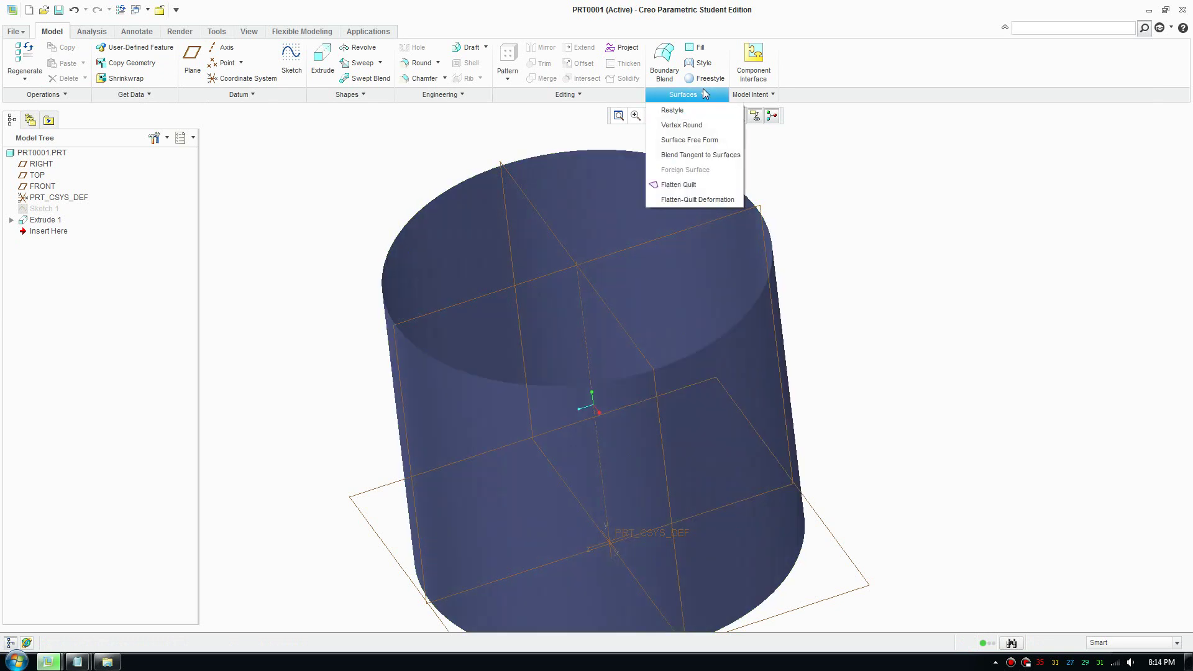
left_click(705, 94)
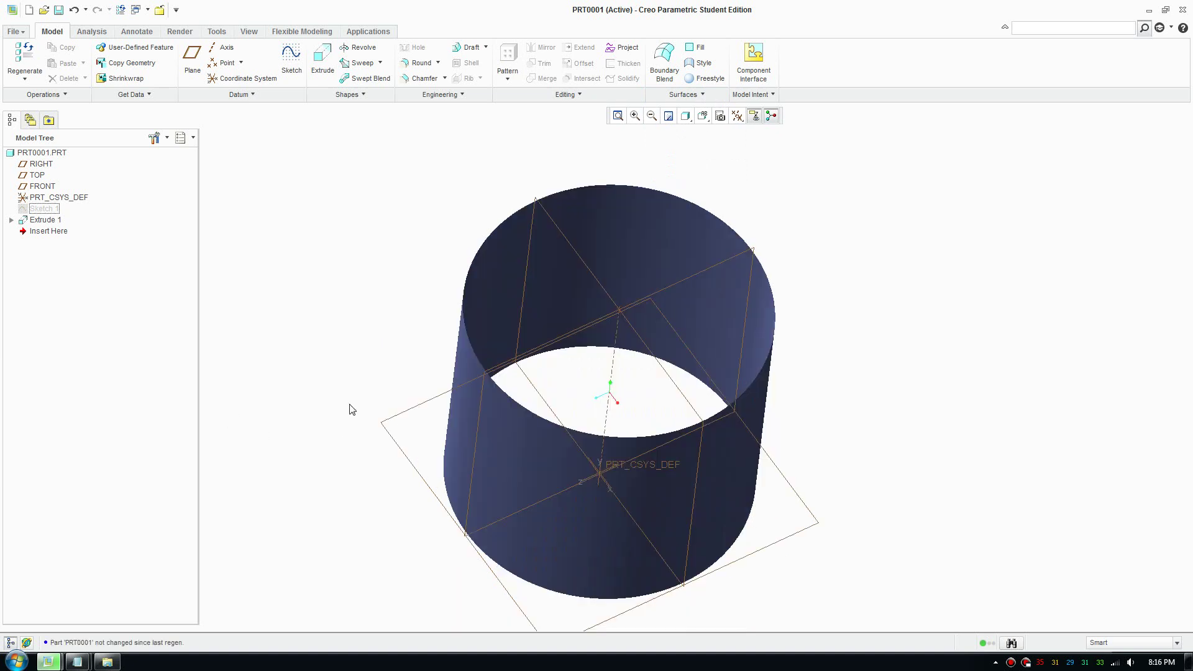
Fill the circle of Sketch 1 to cap the cylinder's bottom end.
middle_click_drag(364, 407, 349, 385)
scroll(368, 376, "down", 3)
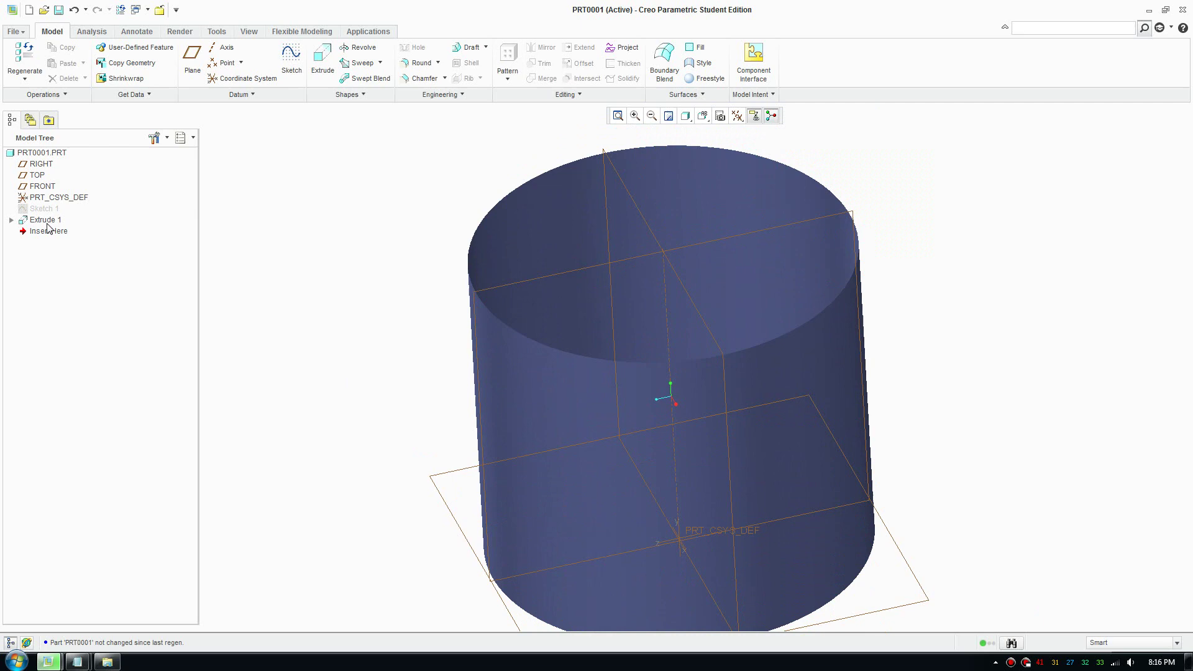
left_click(43, 209)
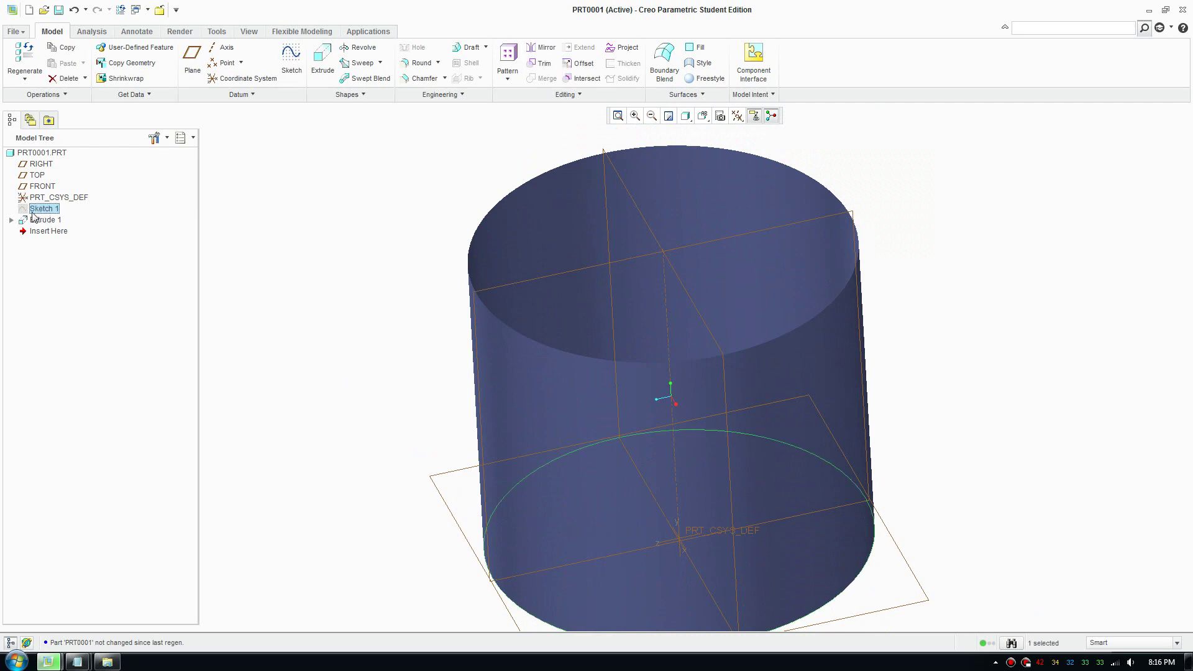
left_click(693, 52)
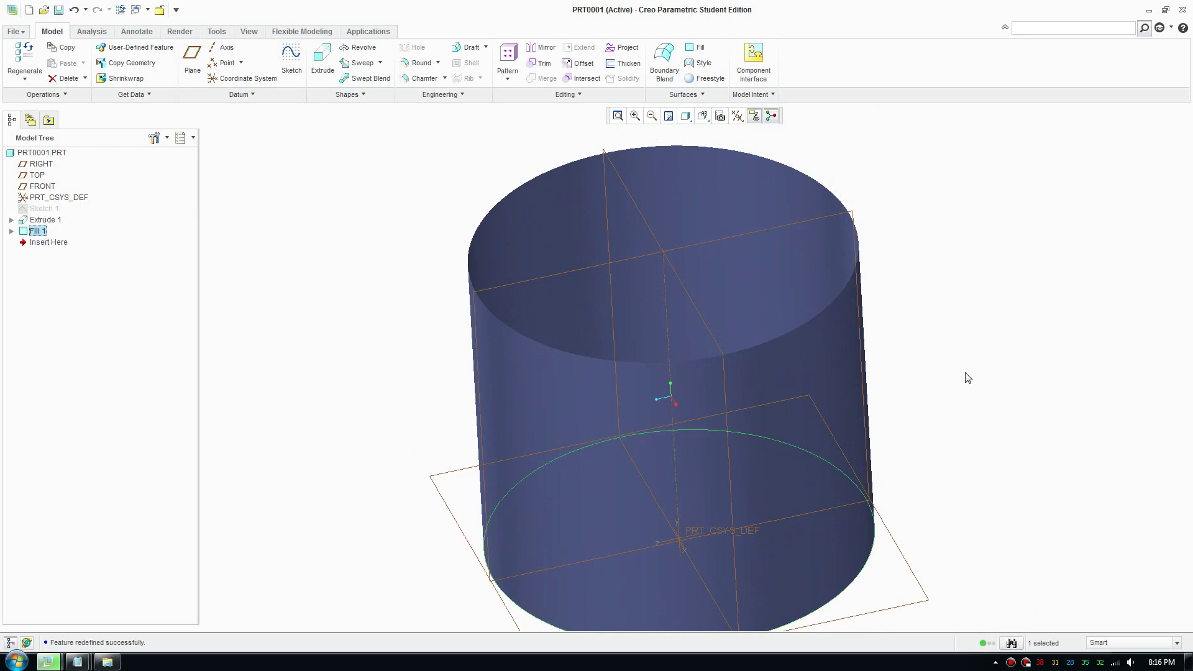
middle_click_drag(1044, 477, 801, 430)
mouse_move(596, 471)
middle_mouse_down()
mouse_move(654, 450)
mouse_move(660, 420)
mouse_move(610, 498)
mouse_move(597, 469)
middle_mouse_up()
scroll(684, 230, "up", 3)
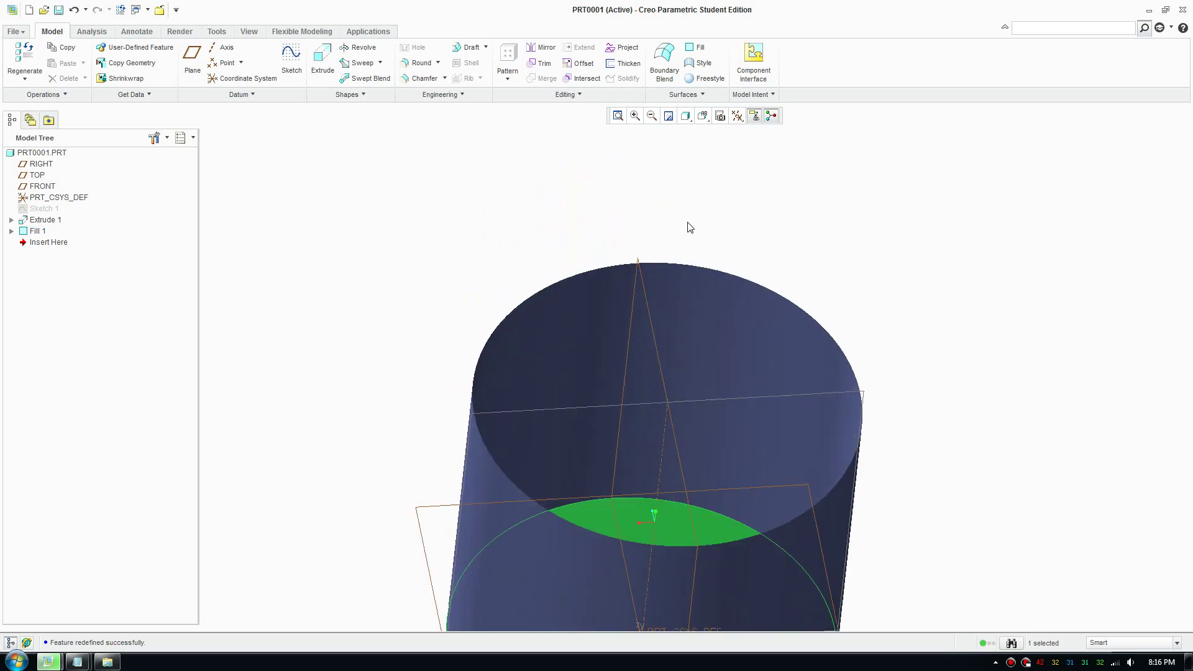
scroll(596, 279, "down", 3)
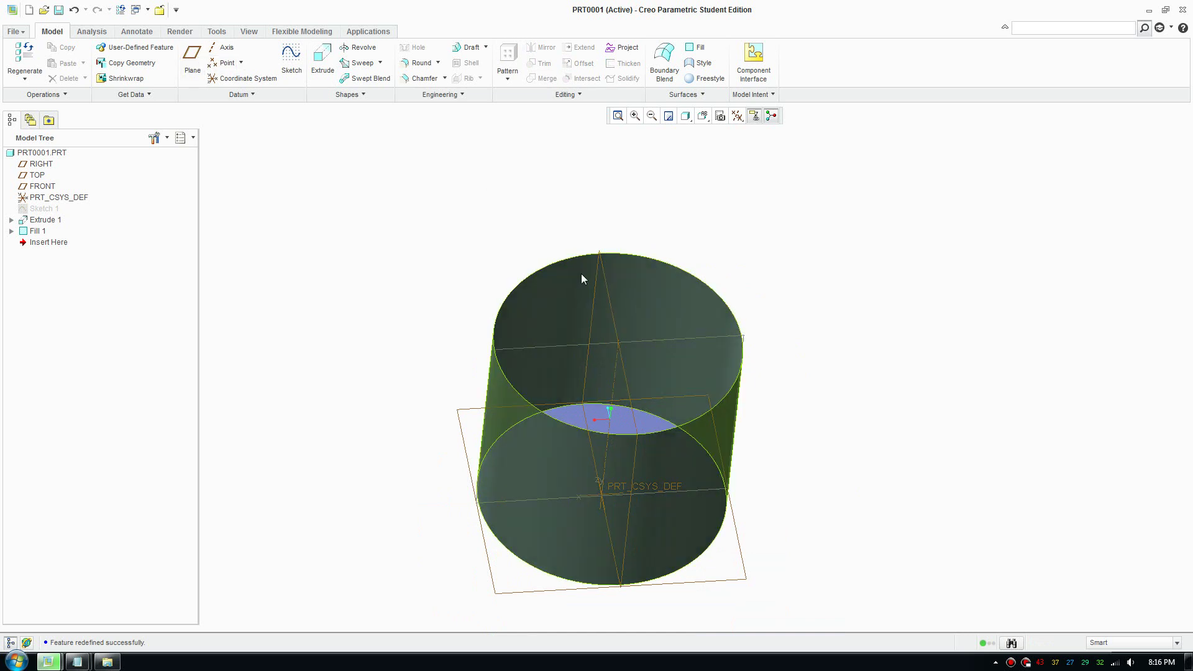
Start a datum plane offset from TOP and position it about 187.44 above, near the cylinder's upper rim.
scroll(580, 274, "up", 2)
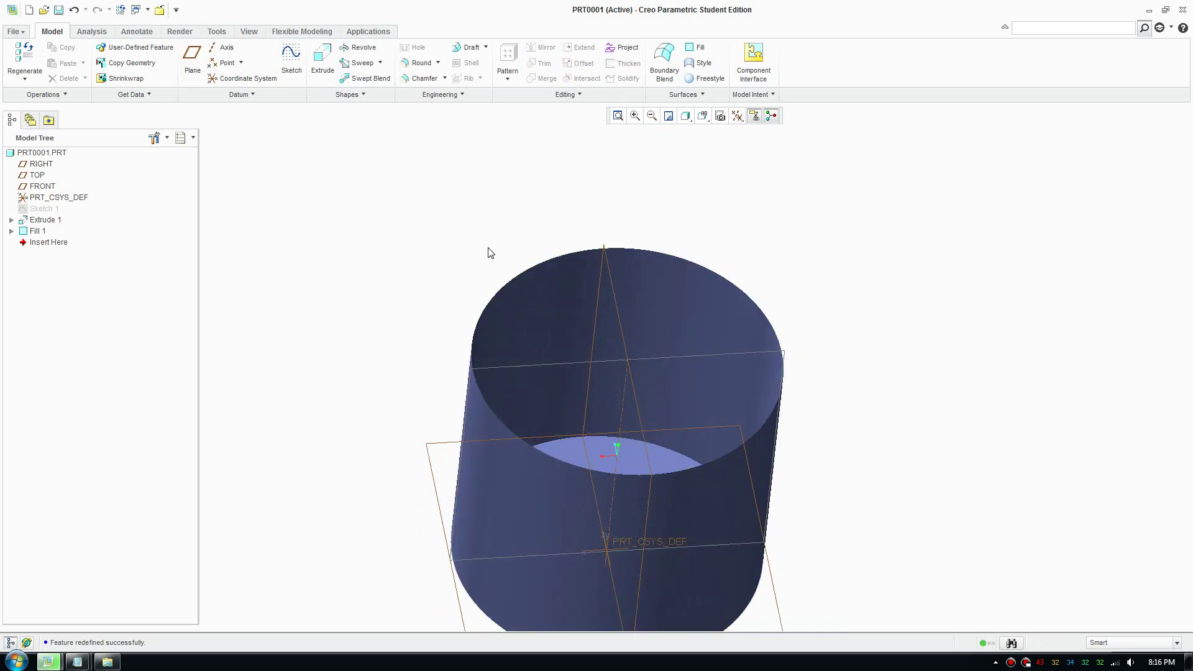
left_click(193, 56)
left_click(439, 485)
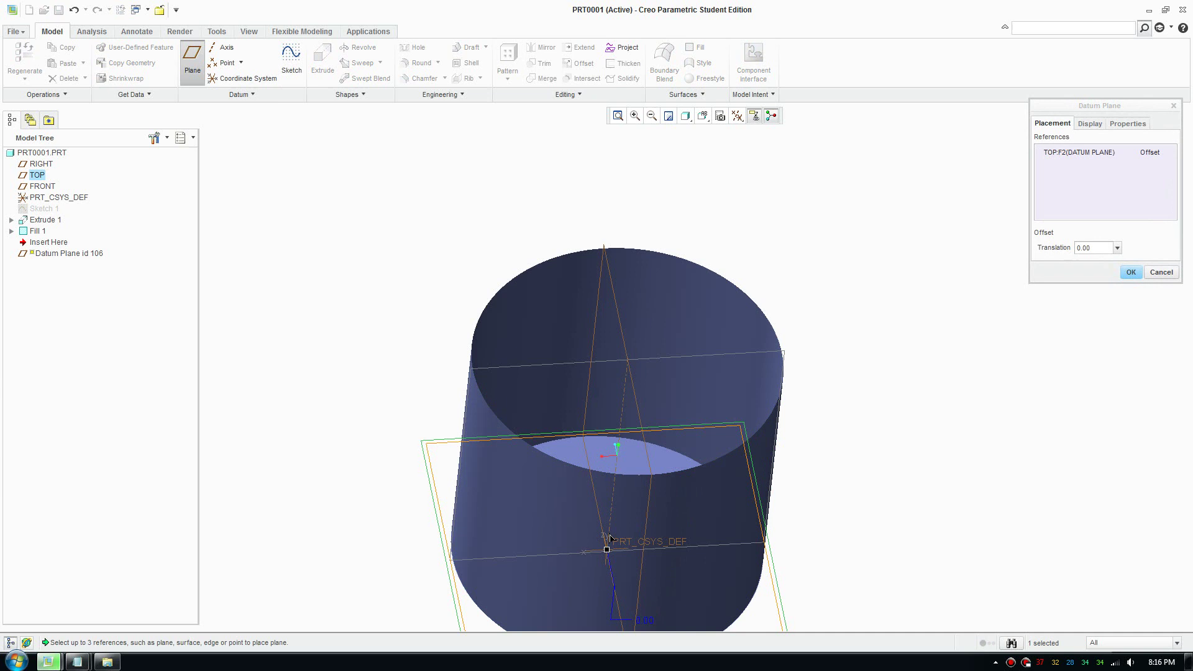
left_click_drag(610, 538, 639, 250)
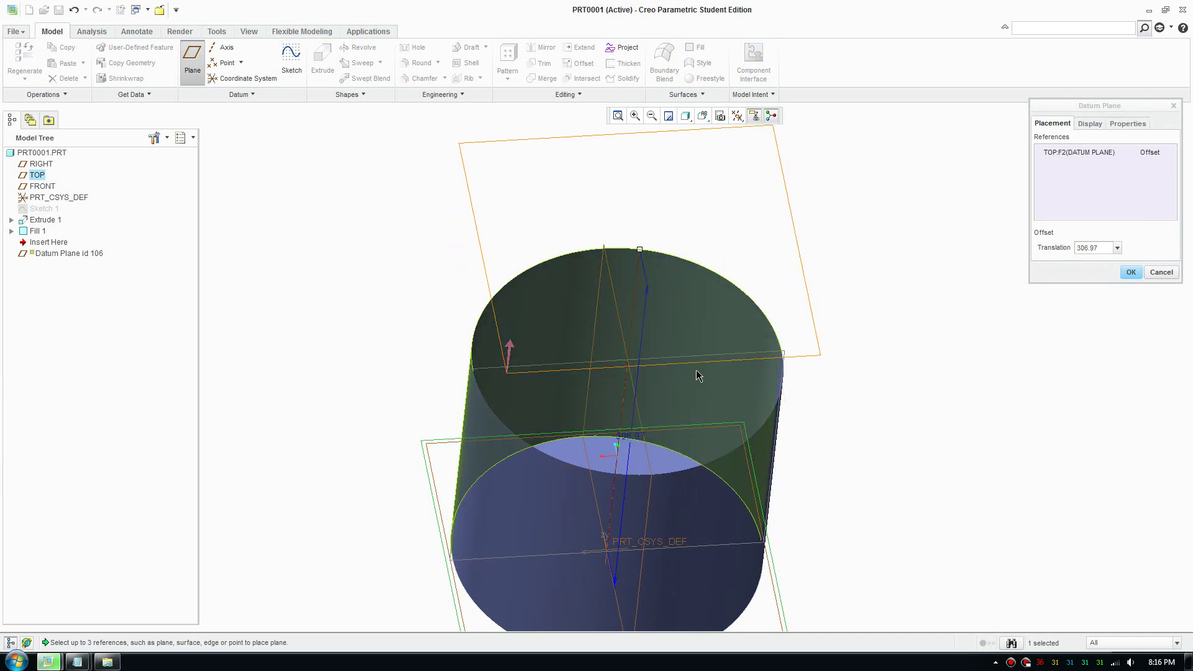
middle_click_drag(697, 371, 698, 326)
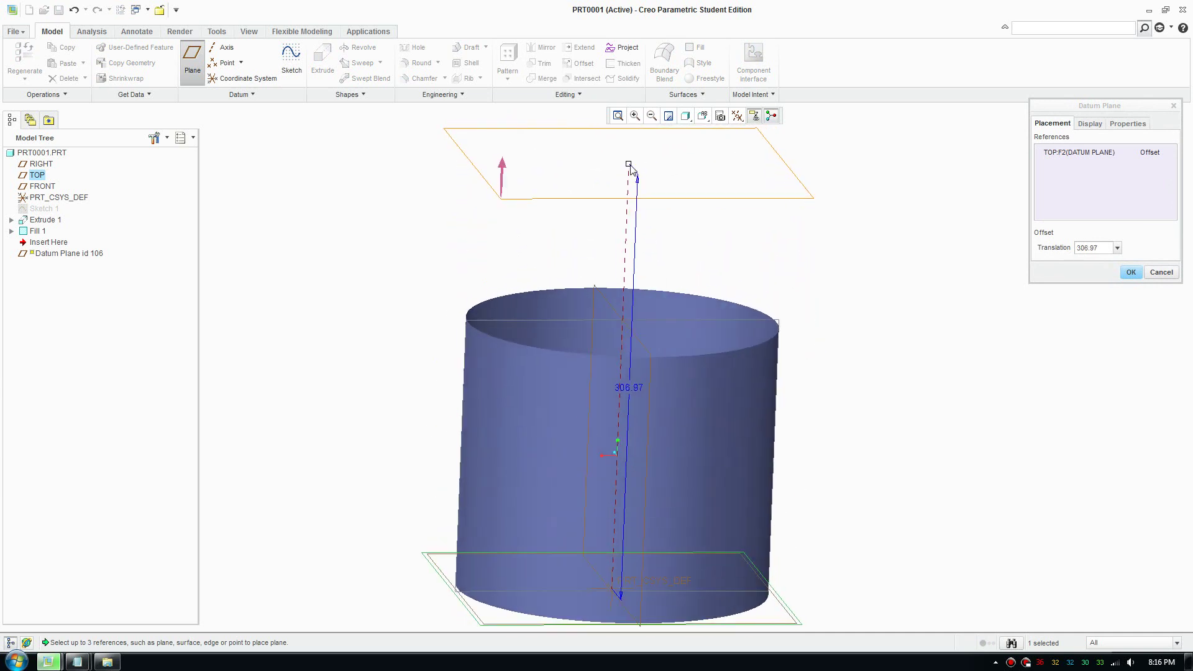
left_click_drag(631, 167, 573, 337)
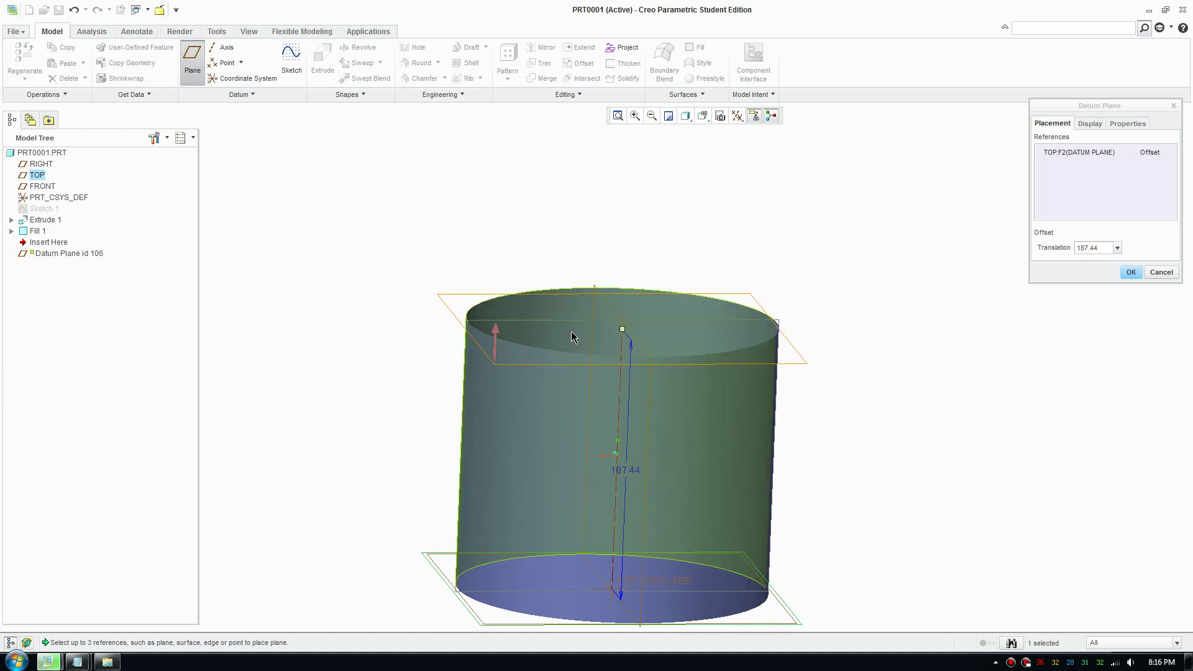
middle_click_drag(572, 337, 634, 397)
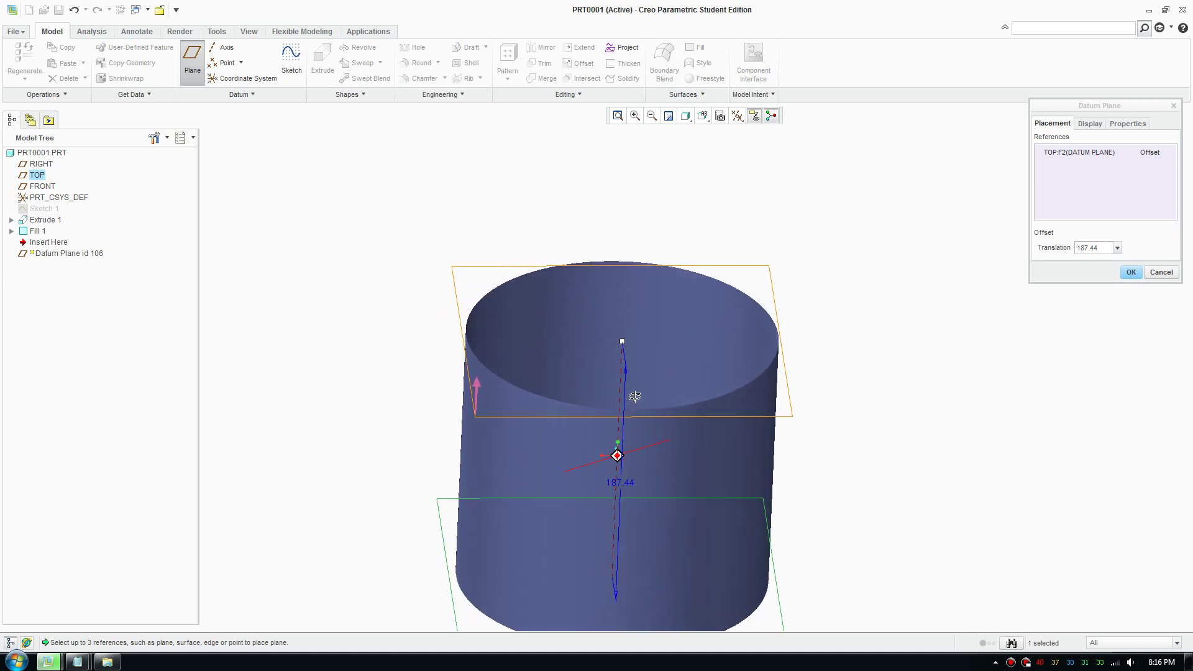
Set the datum plane's offset from TOP to 180 and create the plane.
double_click(619, 482)
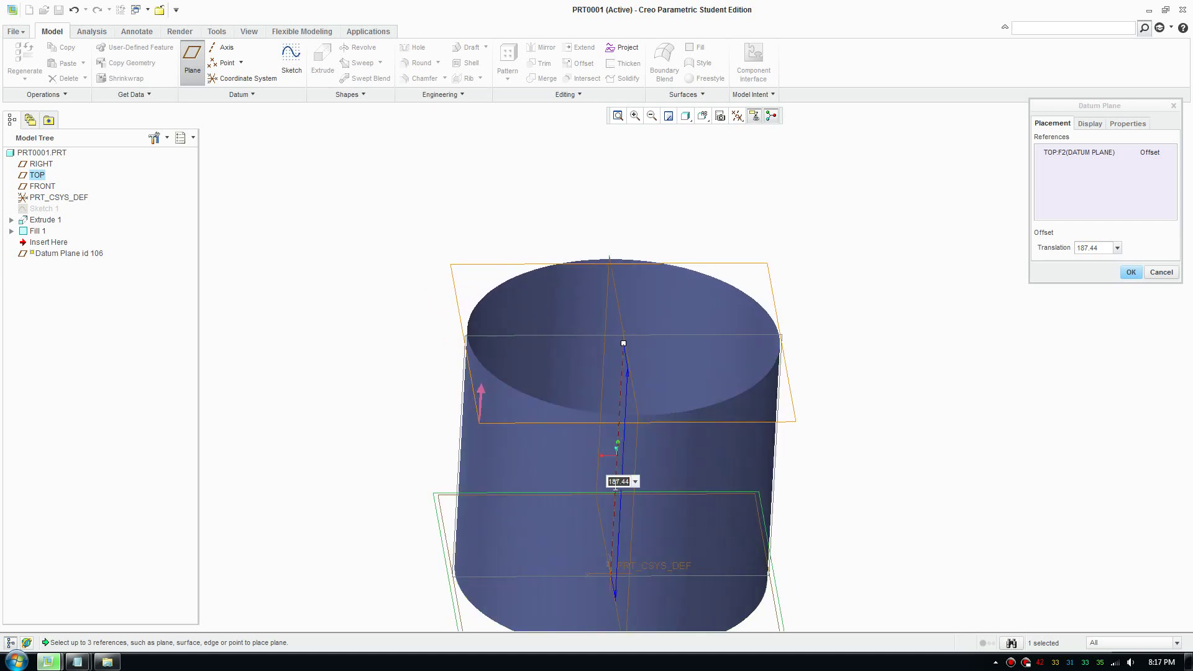
key("Return")
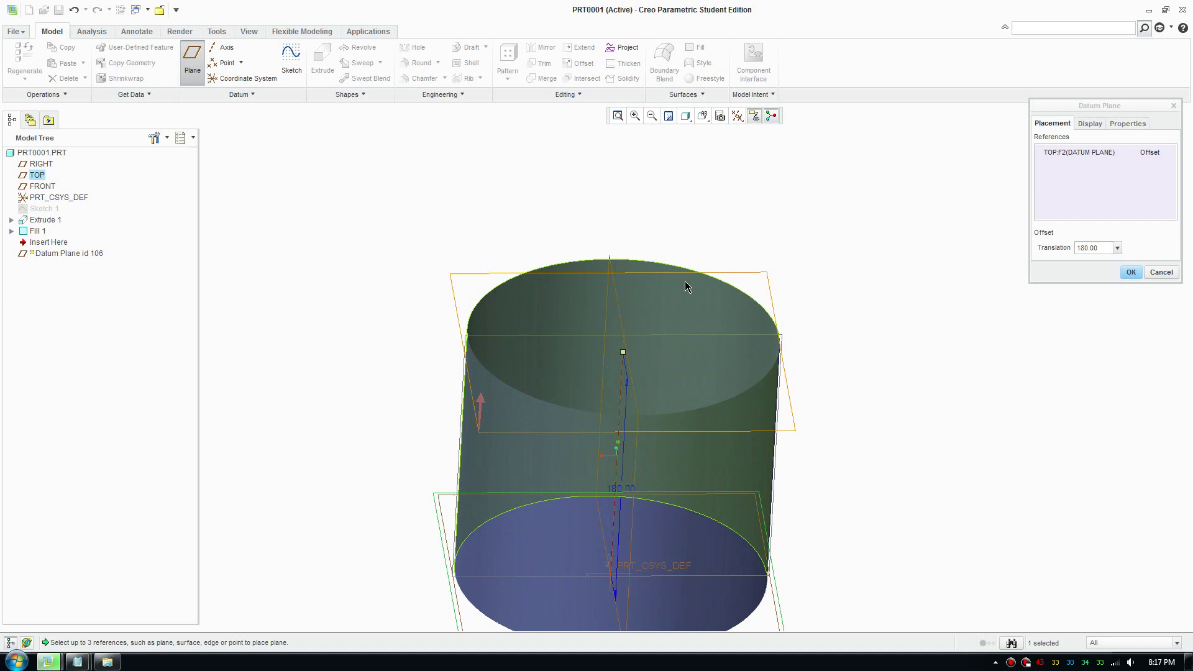
left_click(1130, 272)
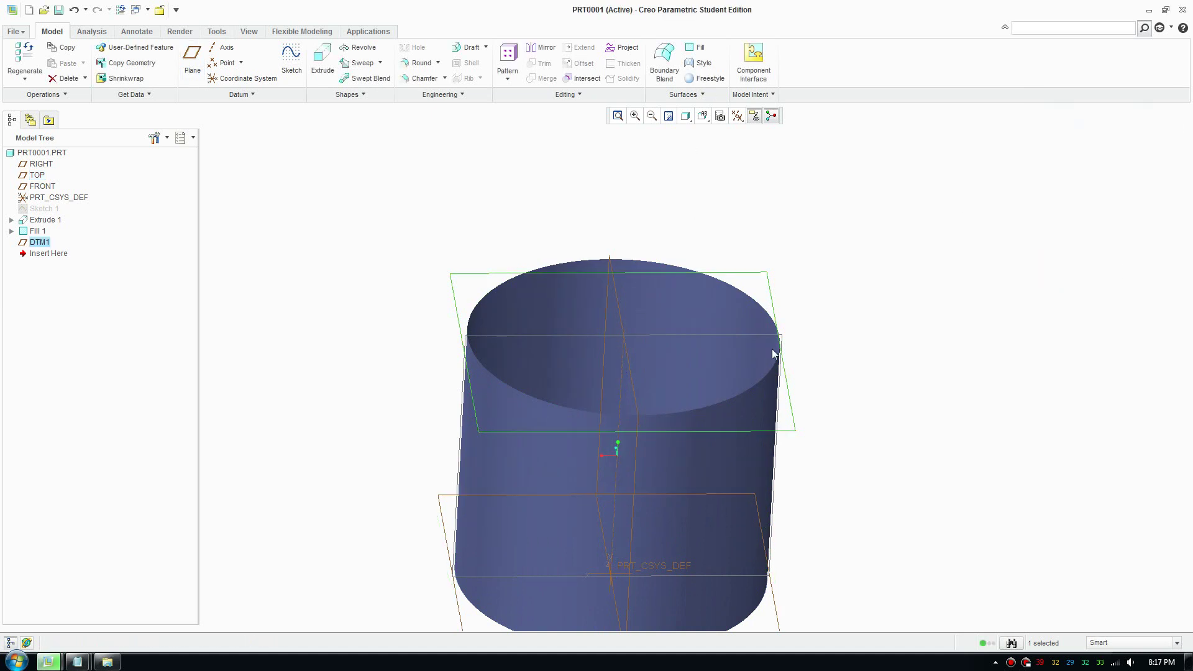
Redefine the cylinder extrusion so that its depth matches the datum plane's 180 offset.
scroll(734, 430, "down", 2)
right_click(38, 225)
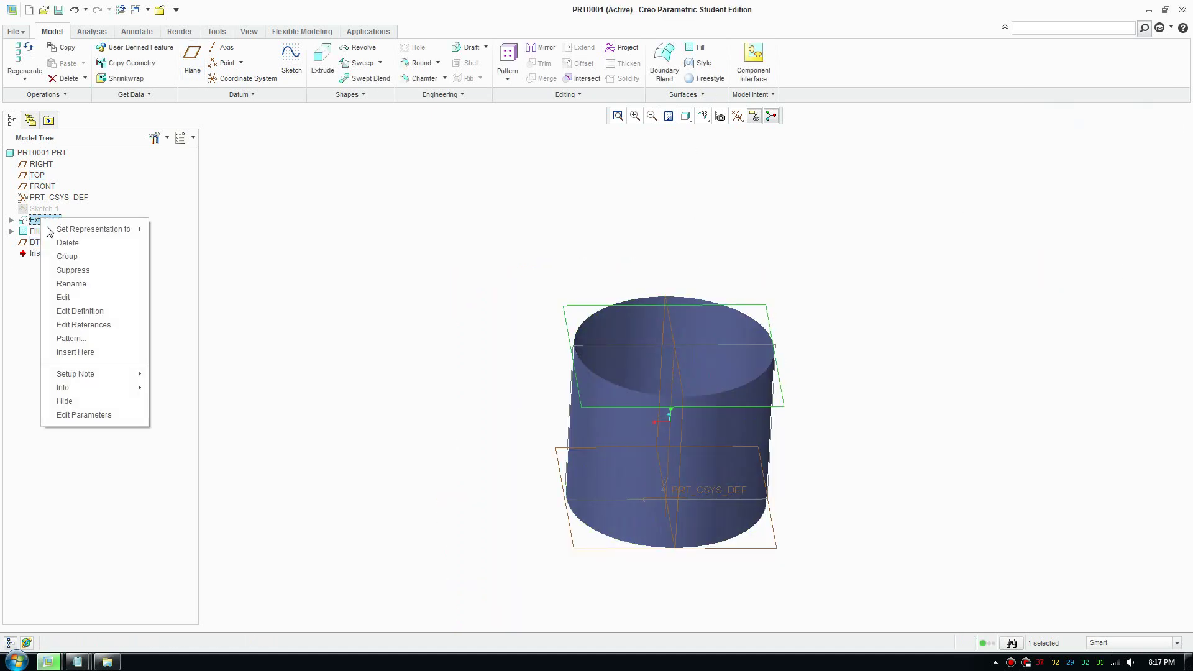
left_click(85, 300)
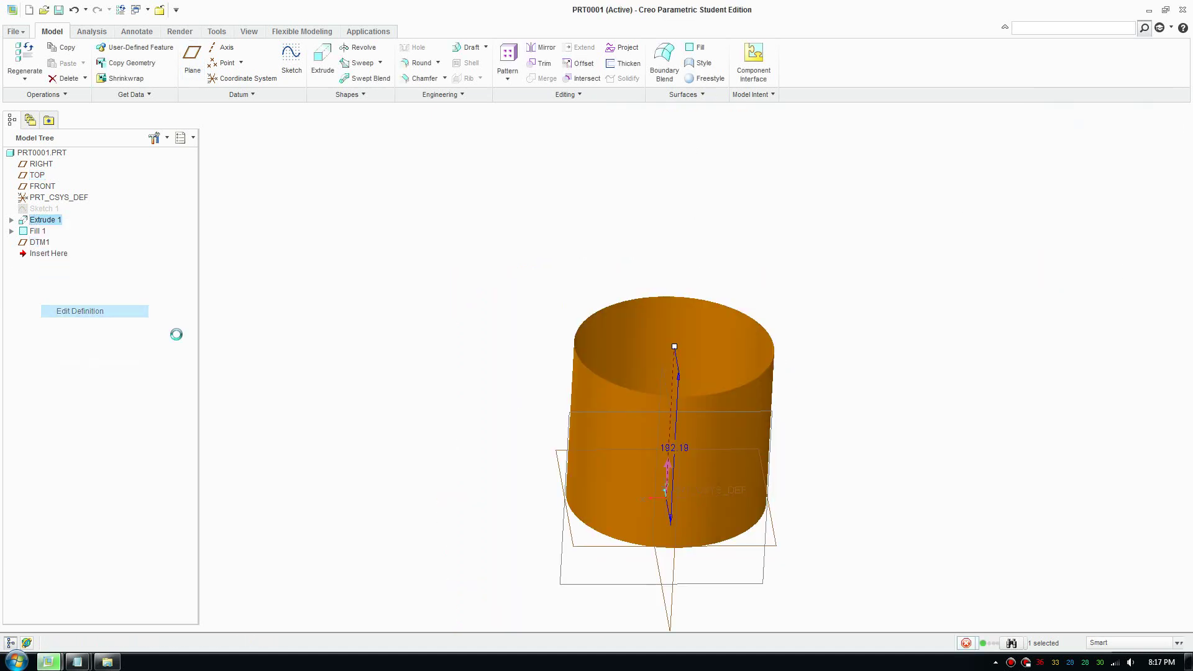
double_click(674, 446)
type("180")
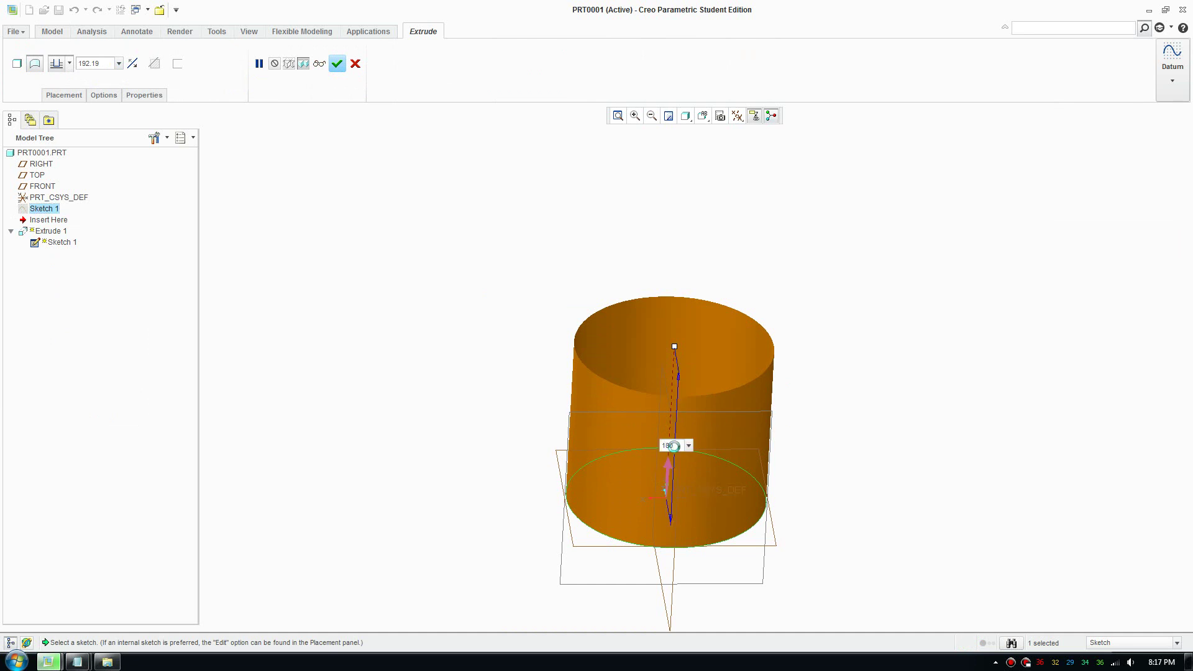
key("Return")
left_click(341, 62)
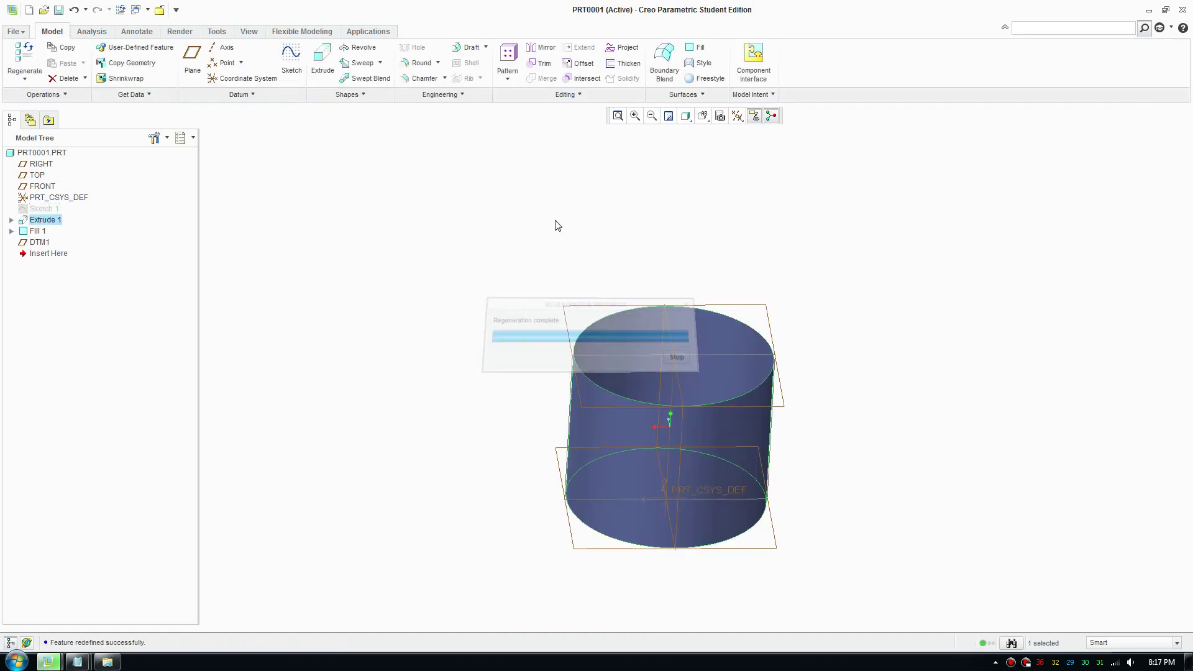
Sketch on the offset datum plane DTM1 by projecting the cylinder's upper rim edges into a closed circle.
scroll(688, 271, "down", 3)
mouse_move(743, 380)
middle_mouse_down()
mouse_move(745, 365)
mouse_move(763, 387)
middle_mouse_up()
left_click(814, 226)
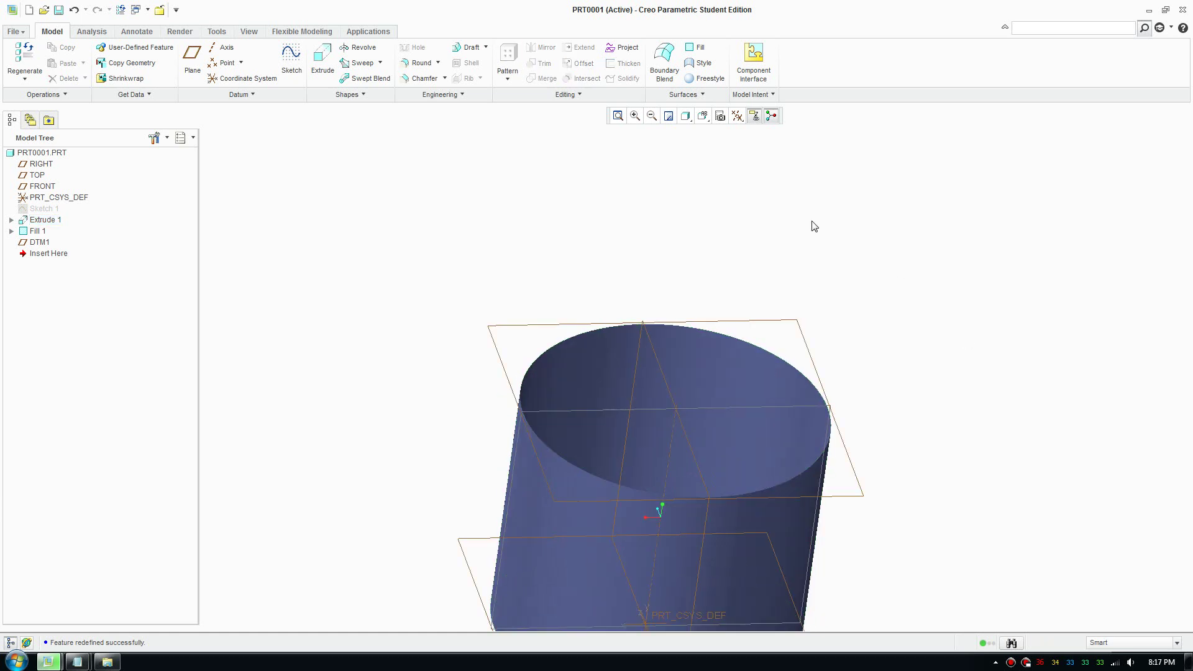
left_click(292, 55)
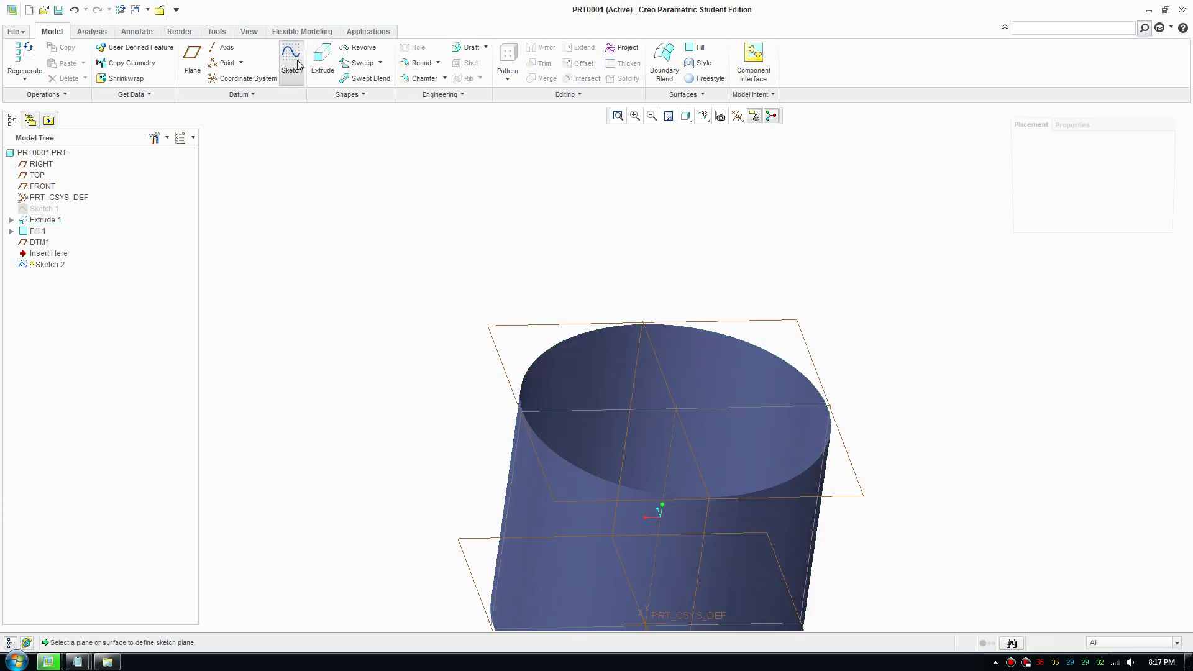
left_click(521, 334)
left_click(1125, 254)
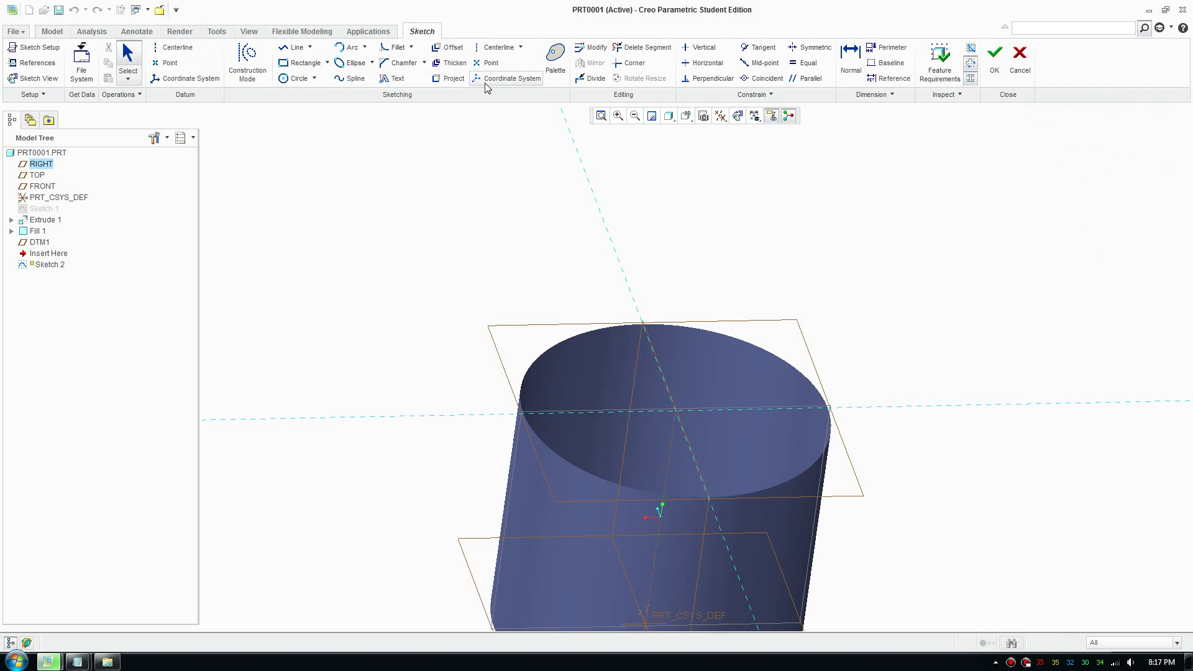
left_click(448, 78)
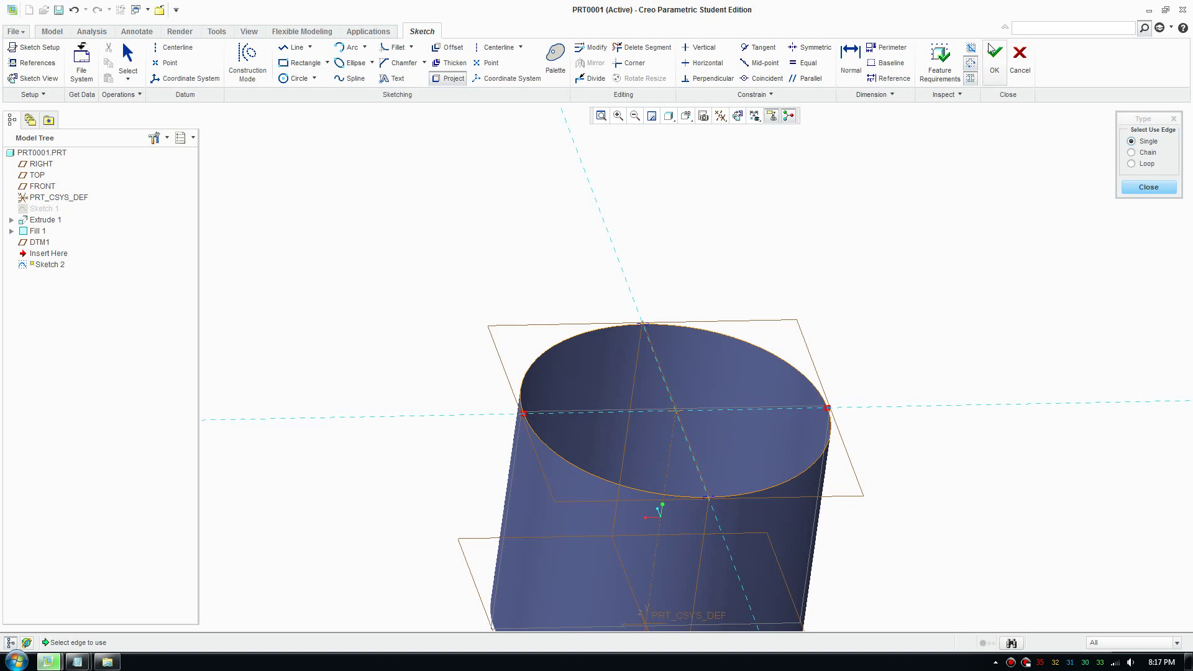
left_click(995, 59)
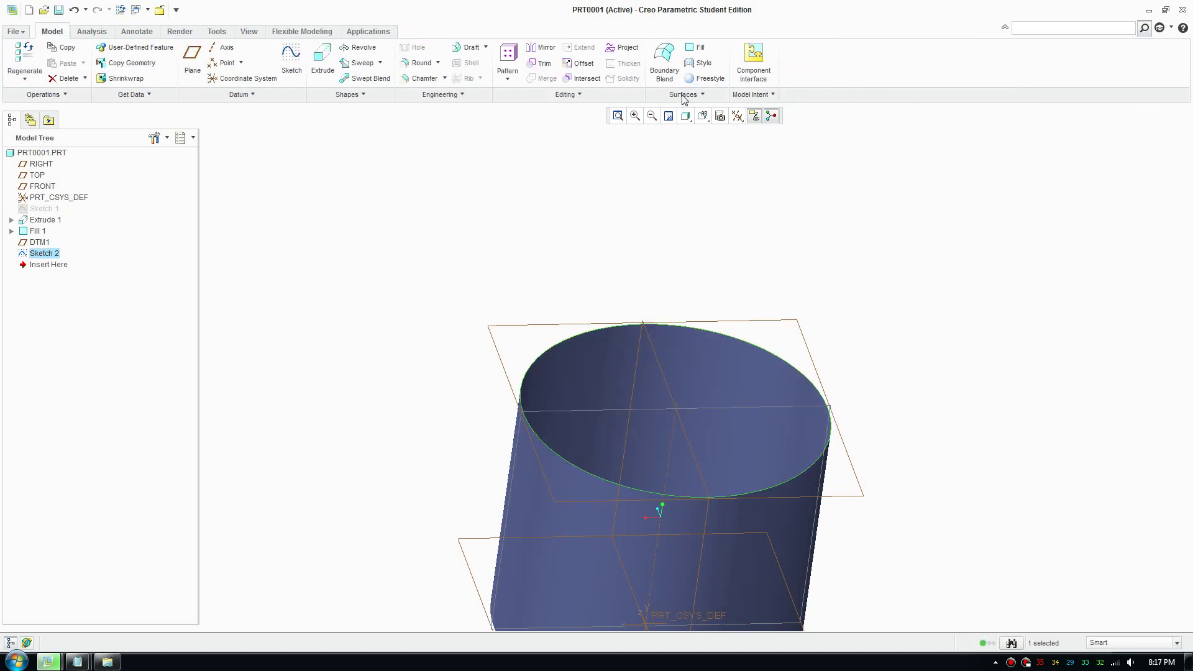
Fill the projected circle of Sketch 2 to cap the cylinder's upper end.
left_click(696, 47)
scroll(759, 335, "down", 3)
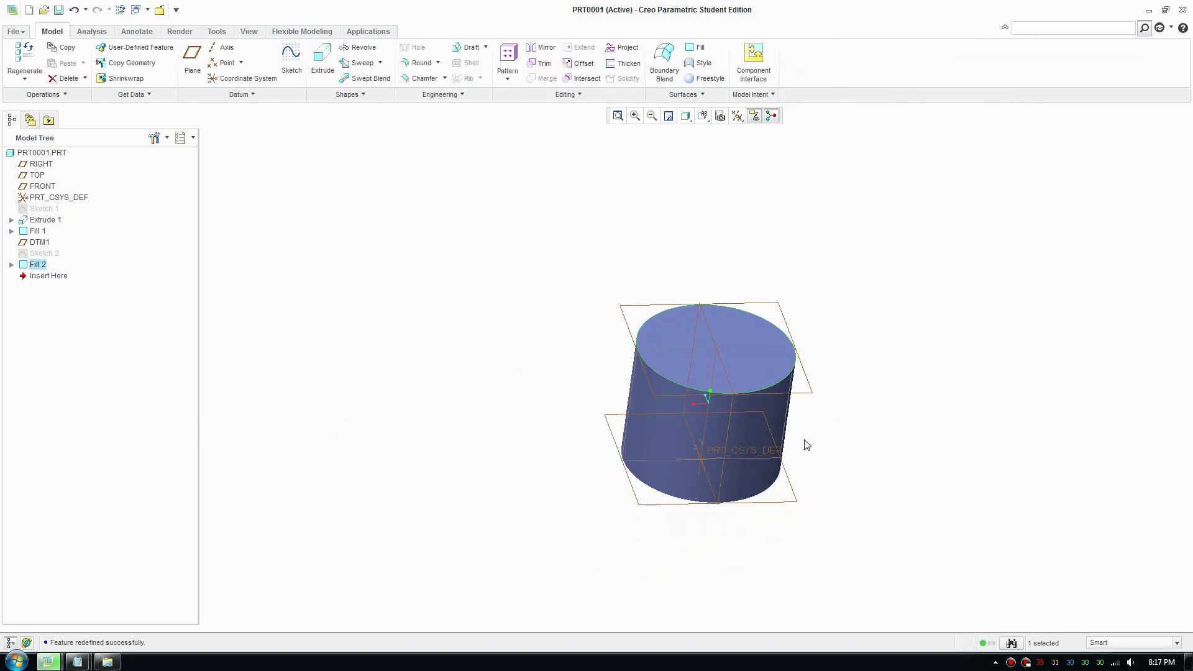
middle_click_drag(805, 442, 651, 430)
scroll(650, 430, "up", 2)
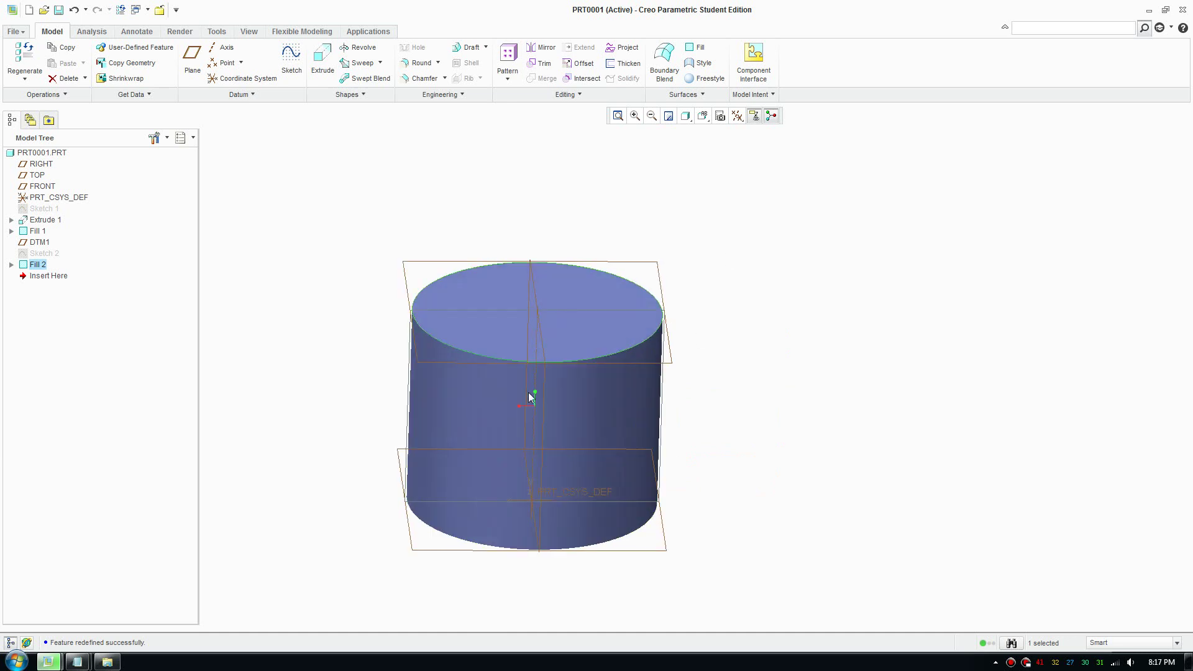
Merge the extruded cylinder surface, Fill 1 and Fill 2 into a single quilt.
left_click(39, 221, "ctrl")
left_click(38, 232, "ctrl")
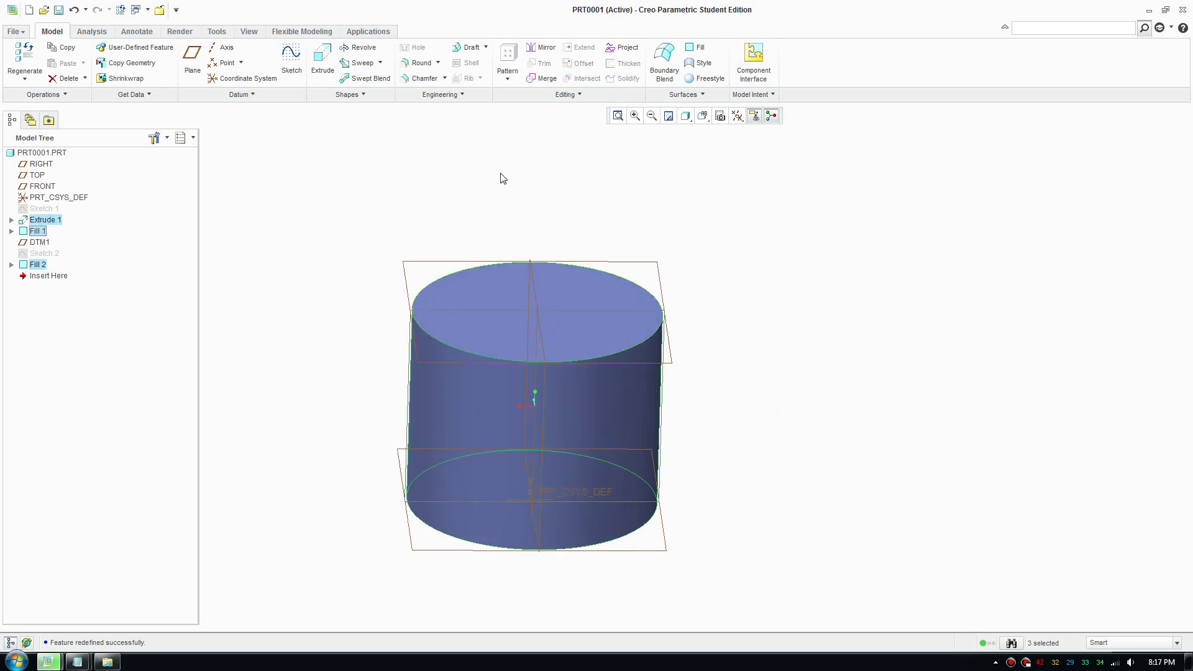
left_click(534, 79)
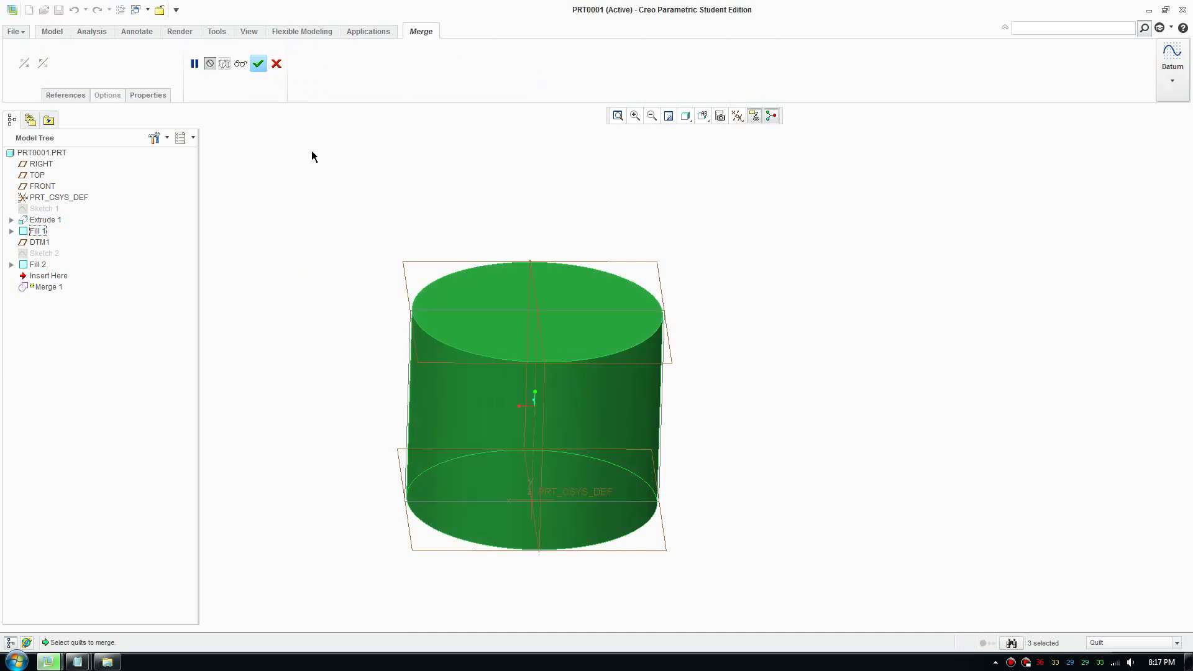
left_click(258, 64)
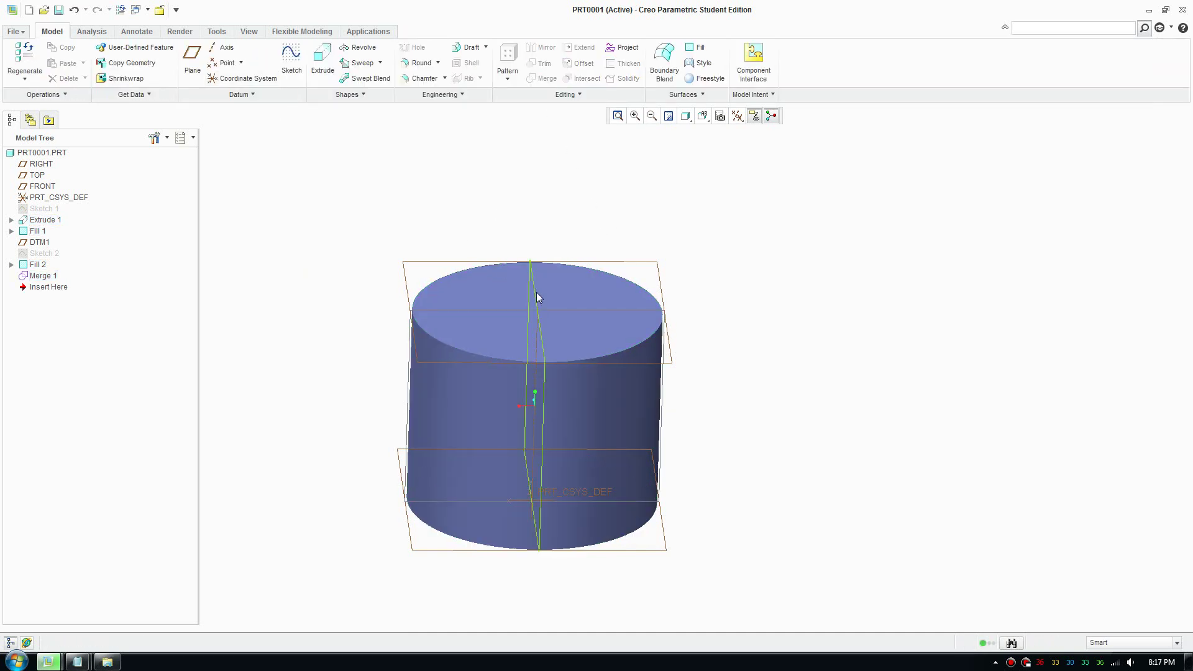
Solidify the merged quilt Merge 1 to turn the closed cylinder into a solid body.
left_click(487, 310)
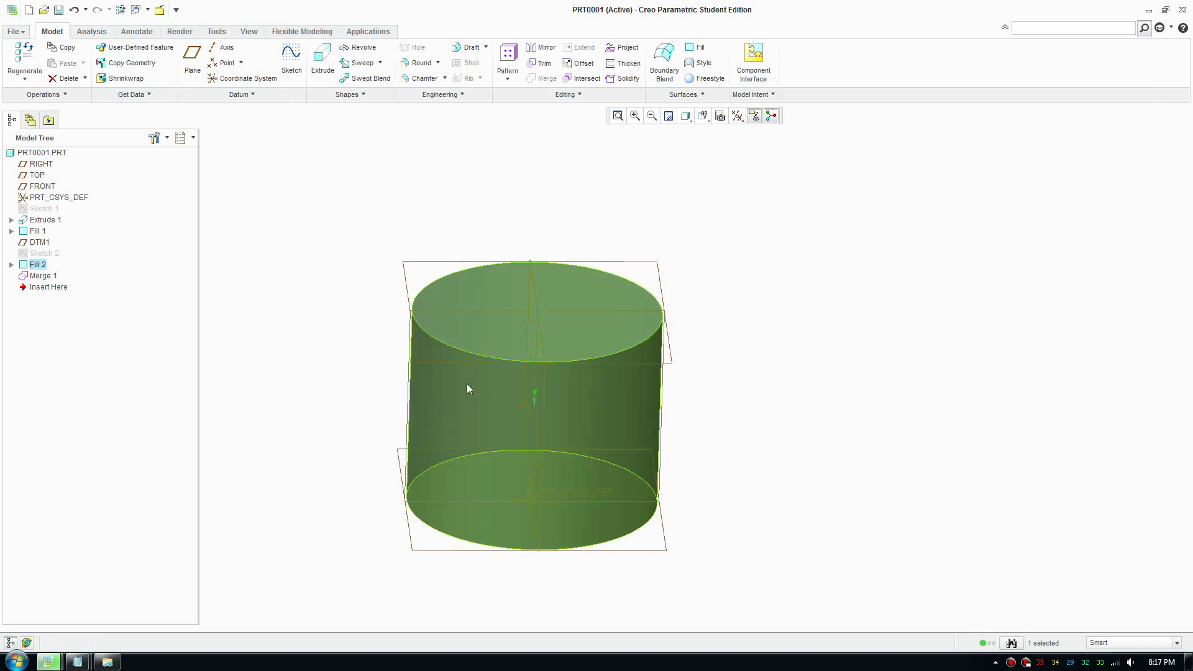
left_click(43, 275)
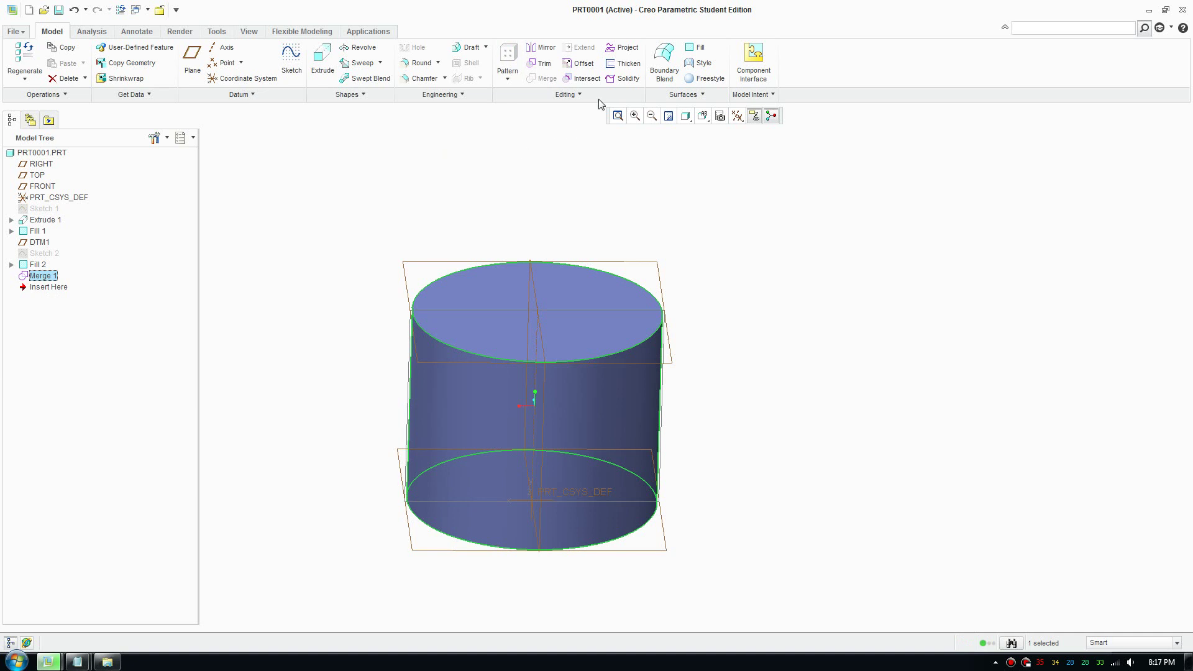
left_click(628, 79)
scroll(721, 319, "down", 2)
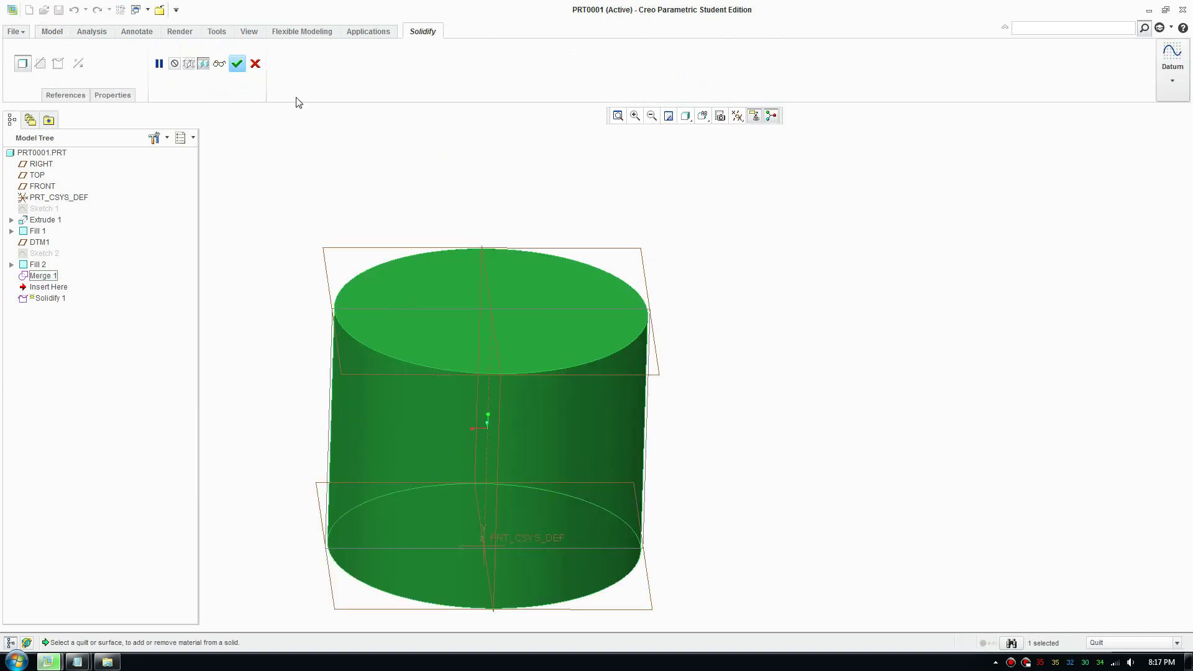
left_click(238, 64)
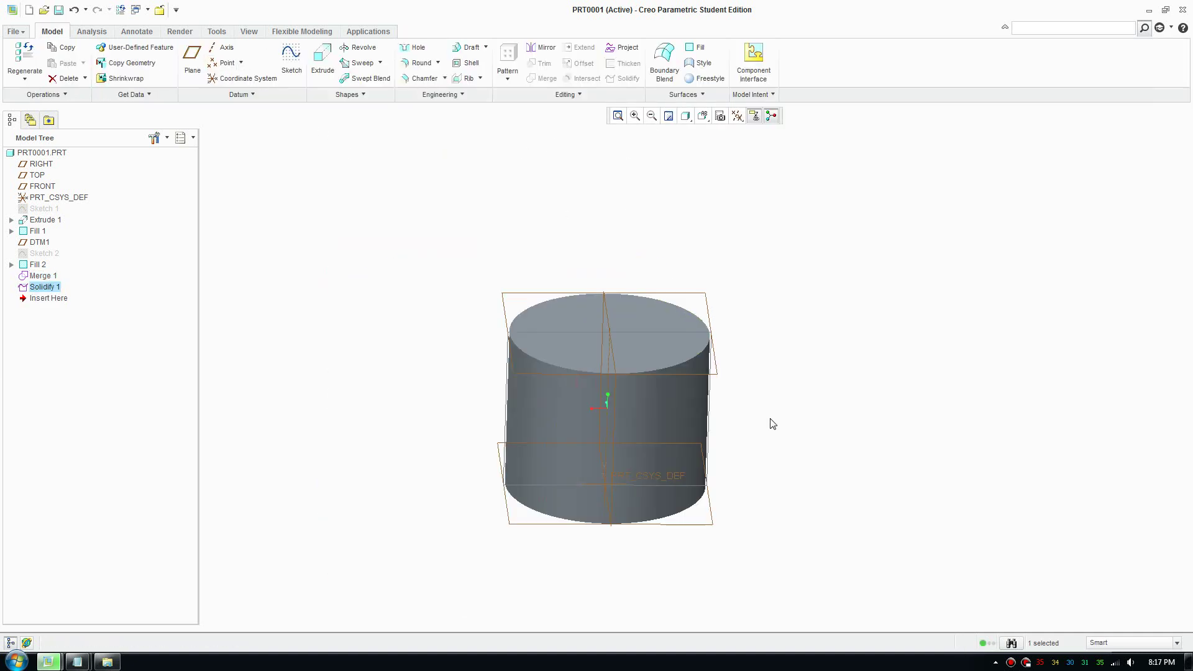
Examine the solidified cylinder's end caps and side wall from several angles.
mouse_move(642, 472)
middle_mouse_down()
mouse_move(622, 443)
mouse_move(631, 287)
mouse_move(662, 246)
mouse_move(654, 243)
middle_mouse_up()
middle_click_drag(533, 288, 538, 356)
scroll(540, 342, "down", 2)
scroll(543, 346, "down", 2)
middle_click_drag(602, 336, 586, 388, "shift")
scroll(562, 389, "up", 2)
scroll(587, 386, "down", 1)
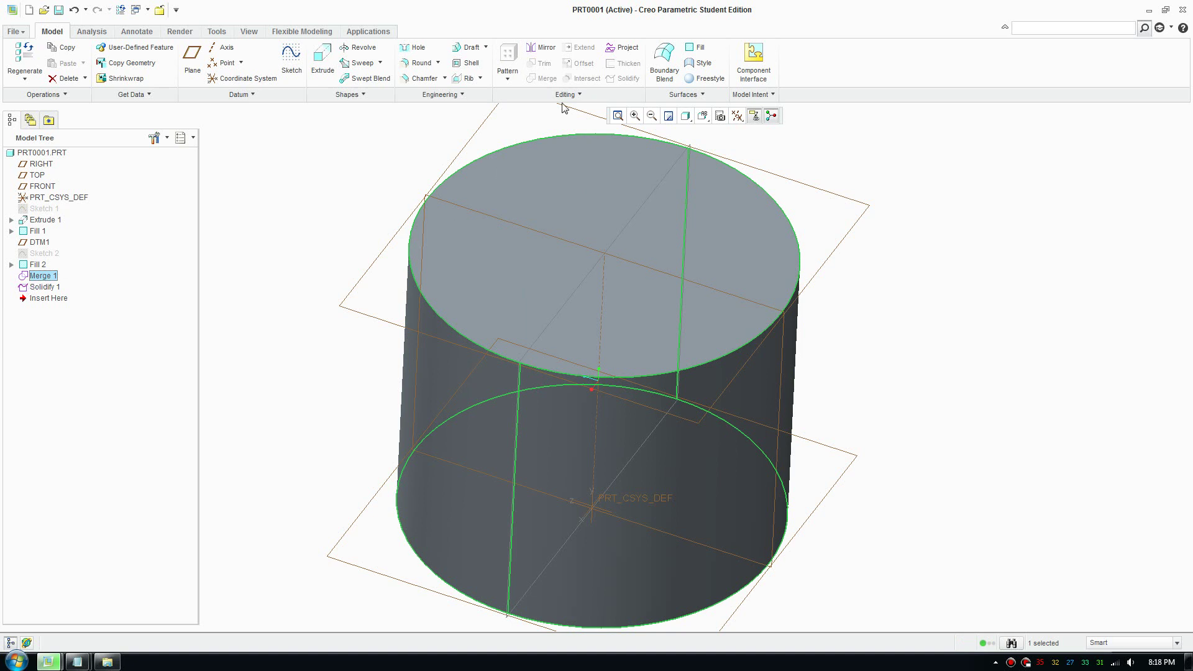
middle_click_drag(972, 320, 892, 367)
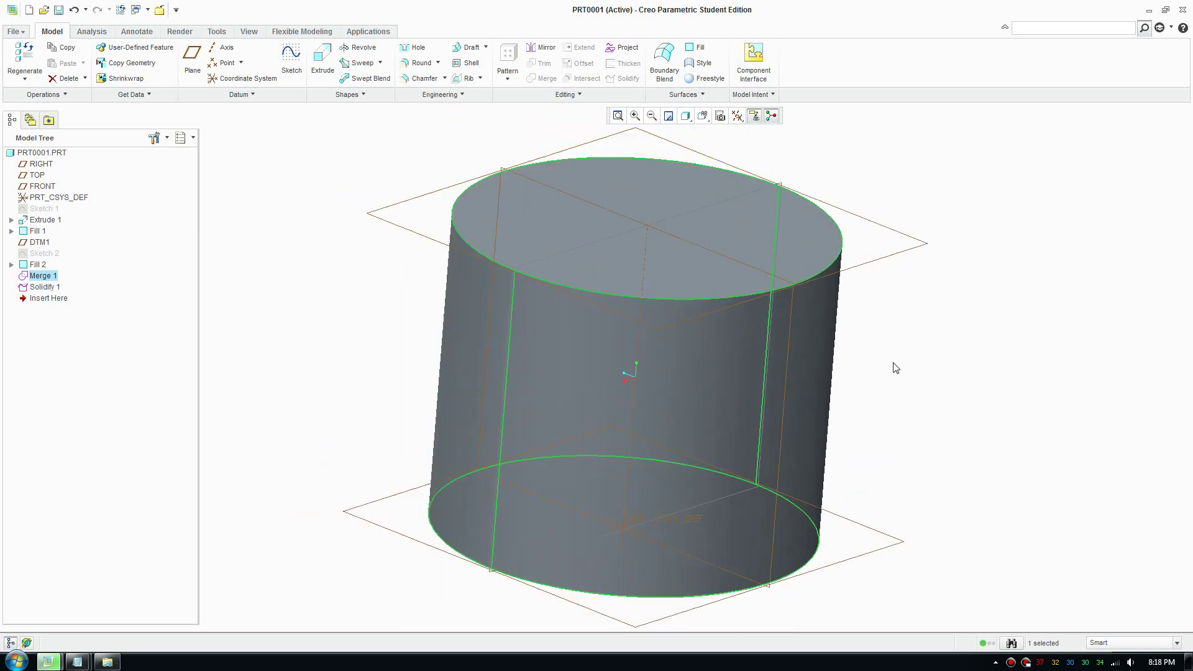
scroll(896, 367, "up", 3)
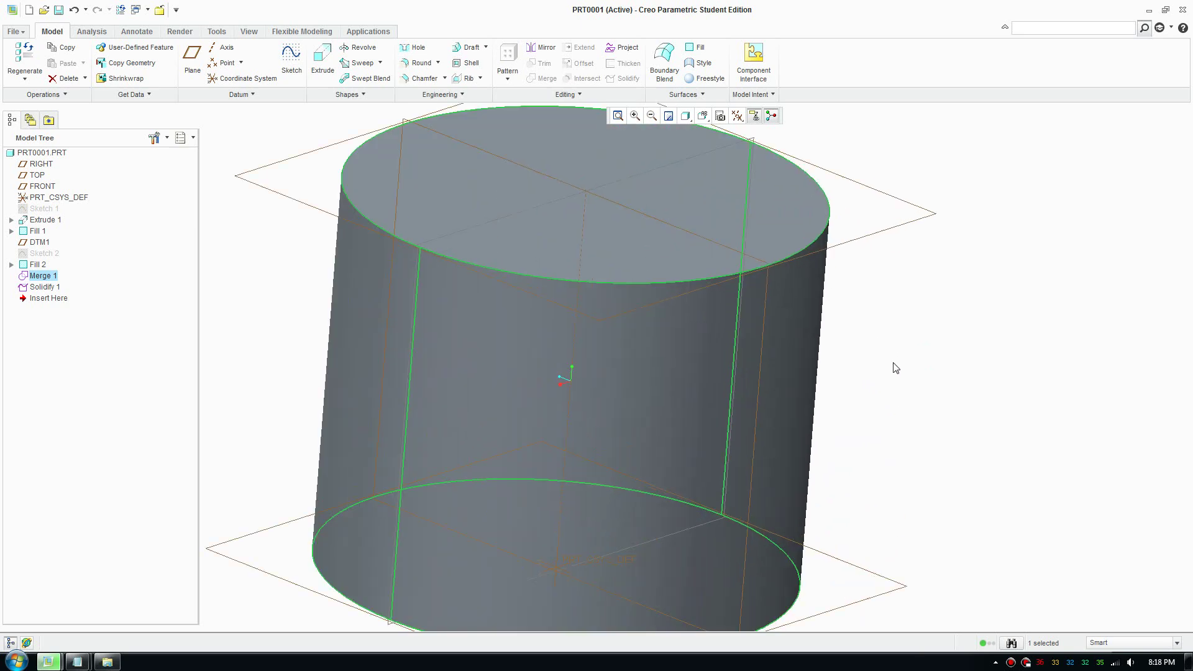